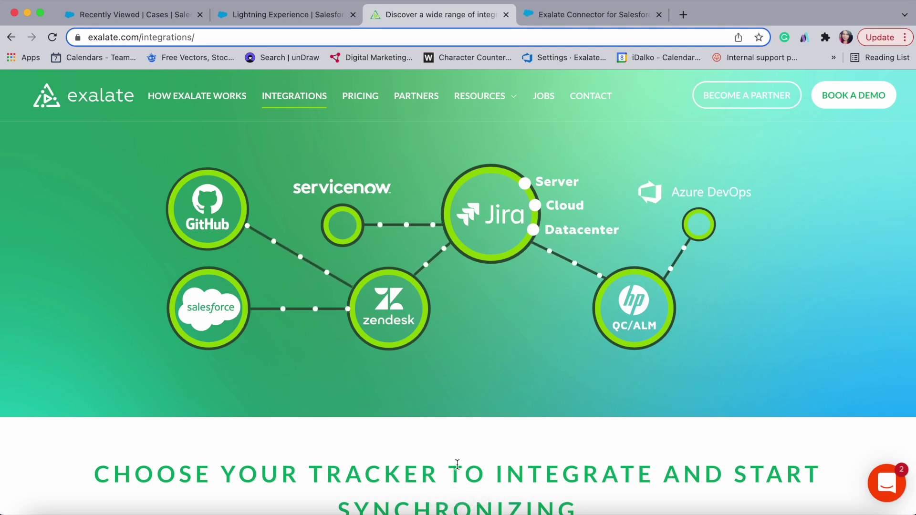
Step: Examine the supported trackers on the Exalate integrations page and bring up the Salesforce connector's AppExchange listing
scroll(453, 453, "down", 4)
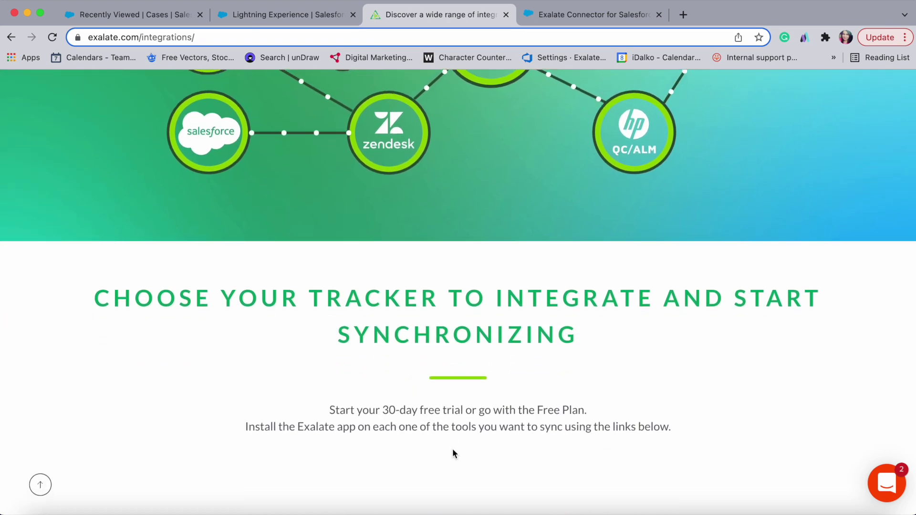
scroll(453, 453, "down", 6)
scroll(453, 453, "down", 5)
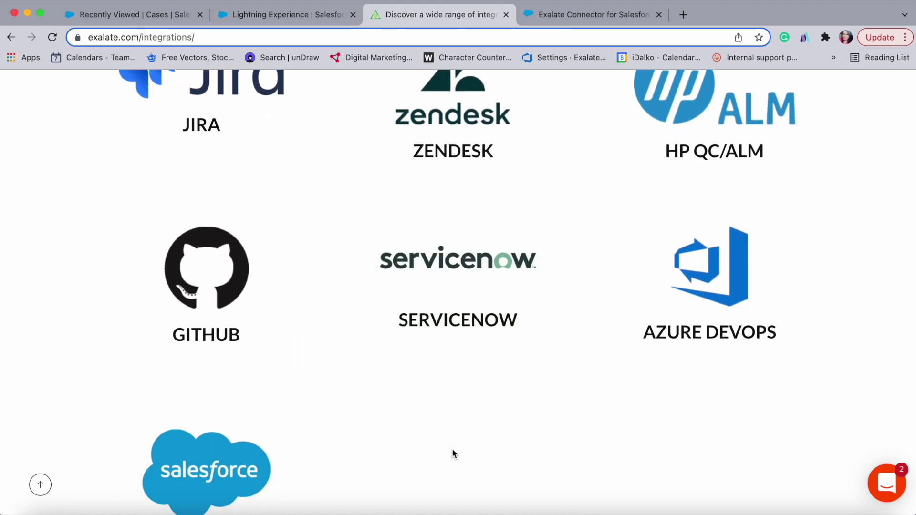
scroll(452, 453, "up", 1)
mouse_move(237, 162)
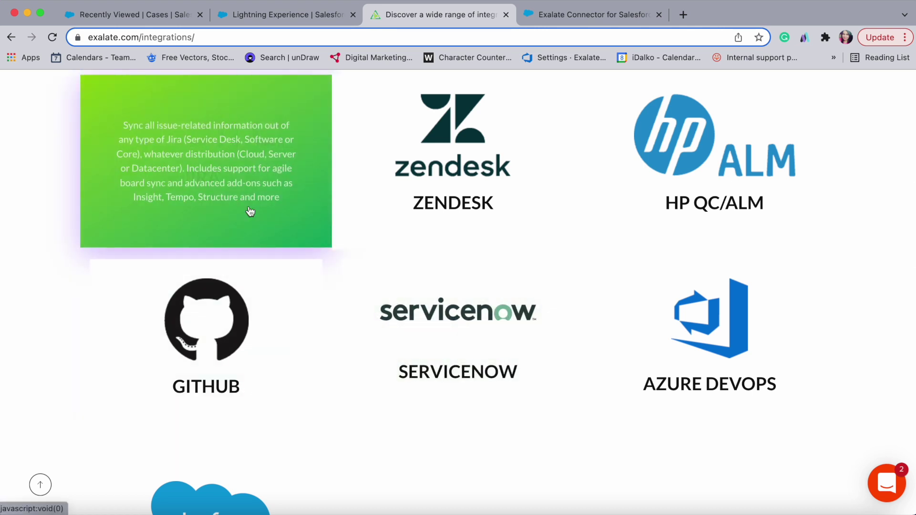
scroll(301, 420, "down", 2)
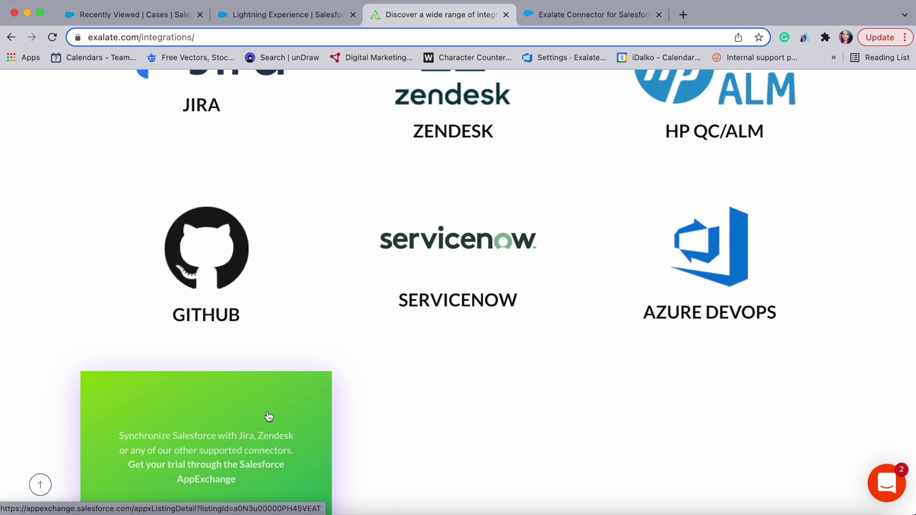
left_click(588, 18)
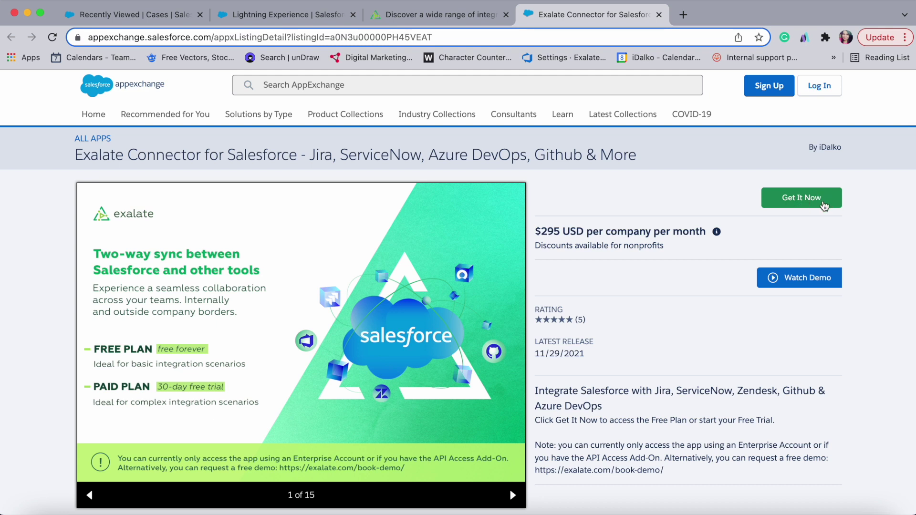
Step: Shrink the AppExchange window beside the Jira one and bring up the Exalate search results on Atlassian Marketplace
double_click(775, 18)
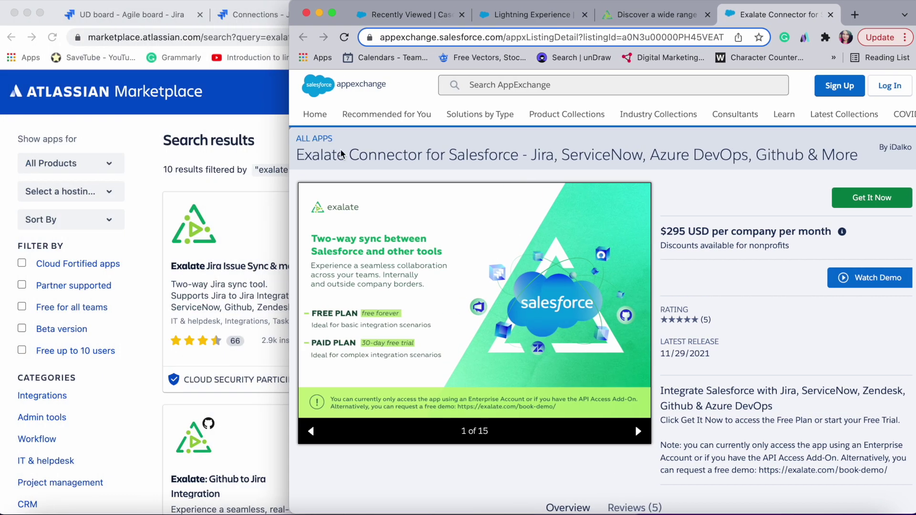
left_click(238, 191)
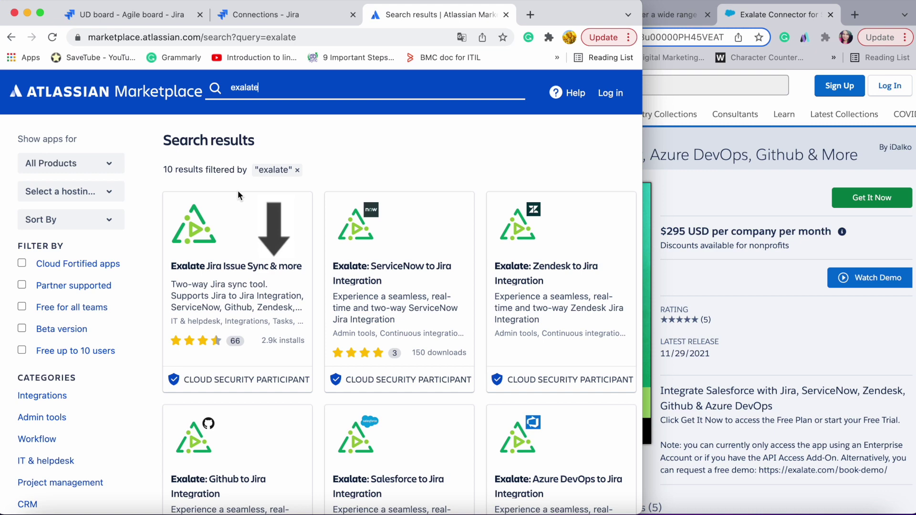
Step: Examine where apps are managed from the UD board and the Exalate sections on Jira's Connections page
left_click(248, 14)
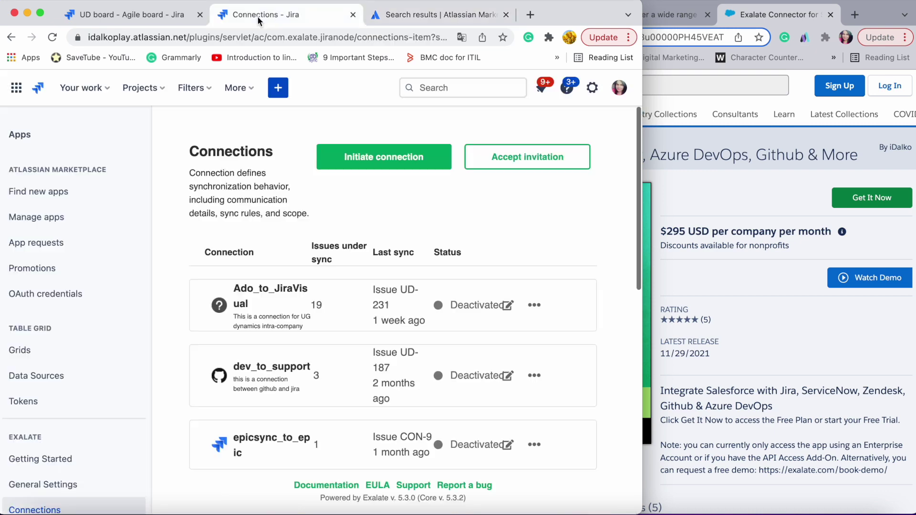
left_click(164, 15)
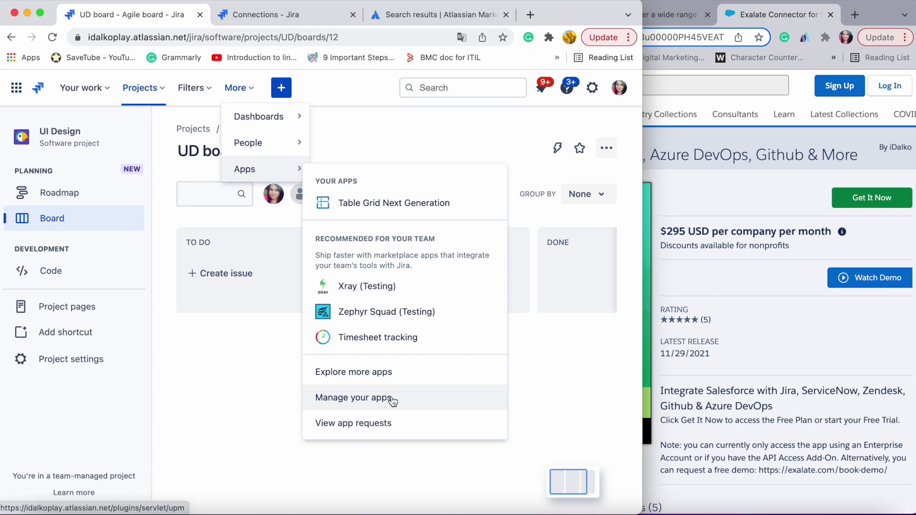
left_click(388, 150)
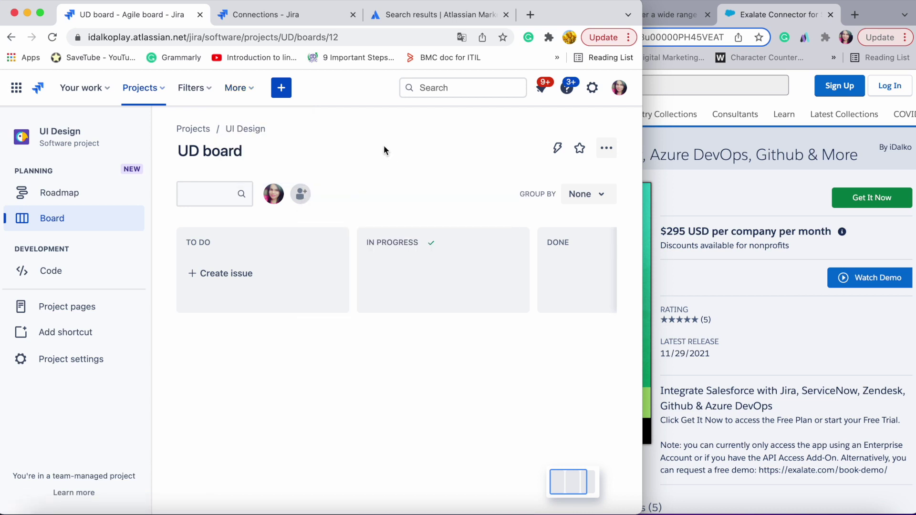
left_click(296, 18)
scroll(72, 381, "down", 5)
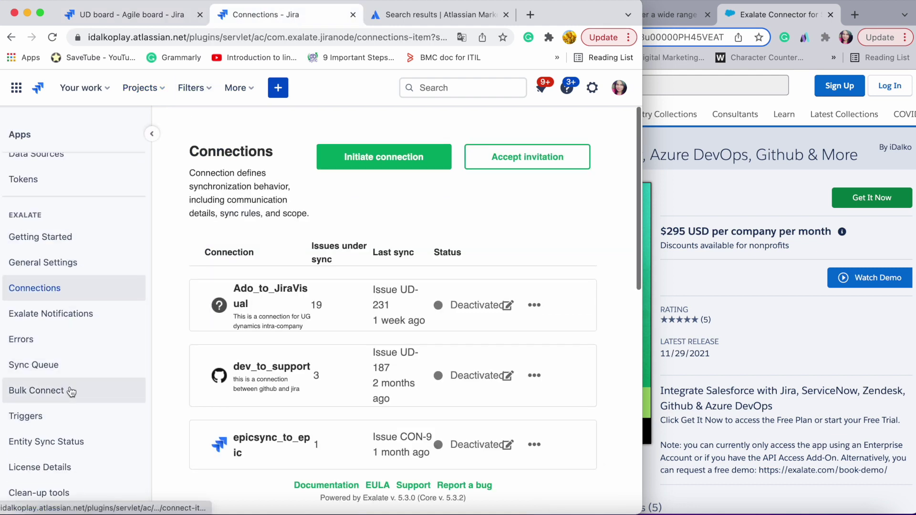
Step: Switch to the Exalate Console in Salesforce and examine its app launcher entries and connections list
left_click(713, 186)
left_click(531, 11)
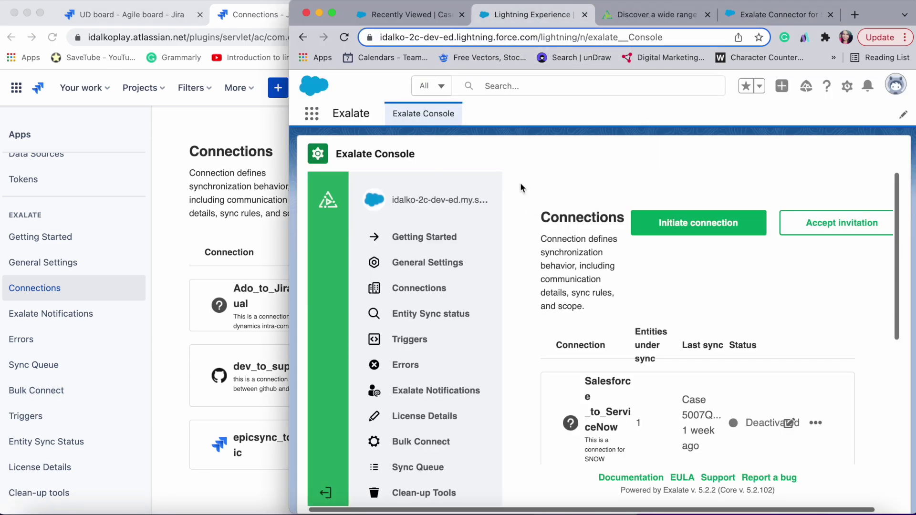
left_click(312, 117)
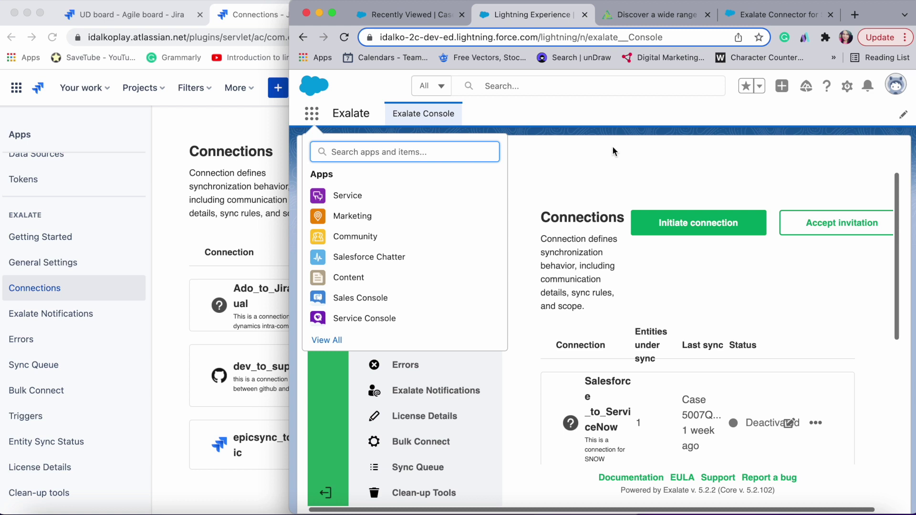
left_click(626, 147)
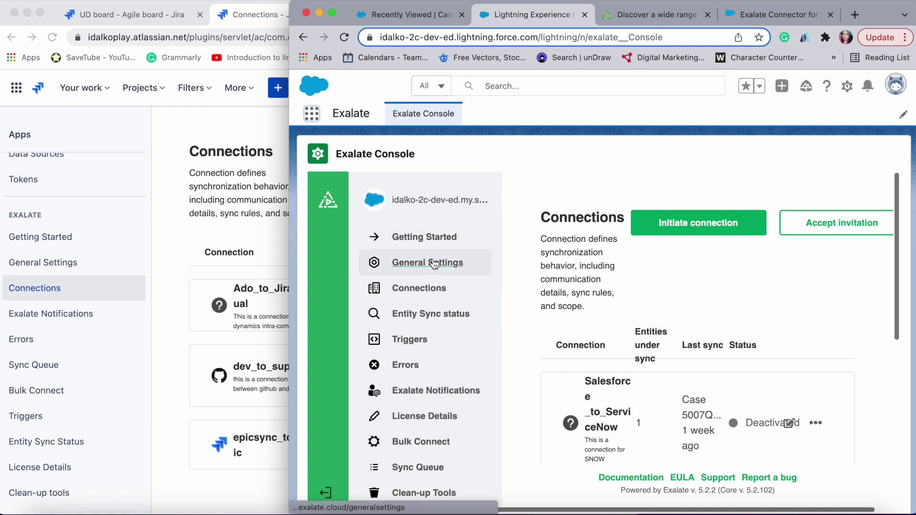
scroll(641, 315, "down", 1)
scroll(641, 311, "down", 4)
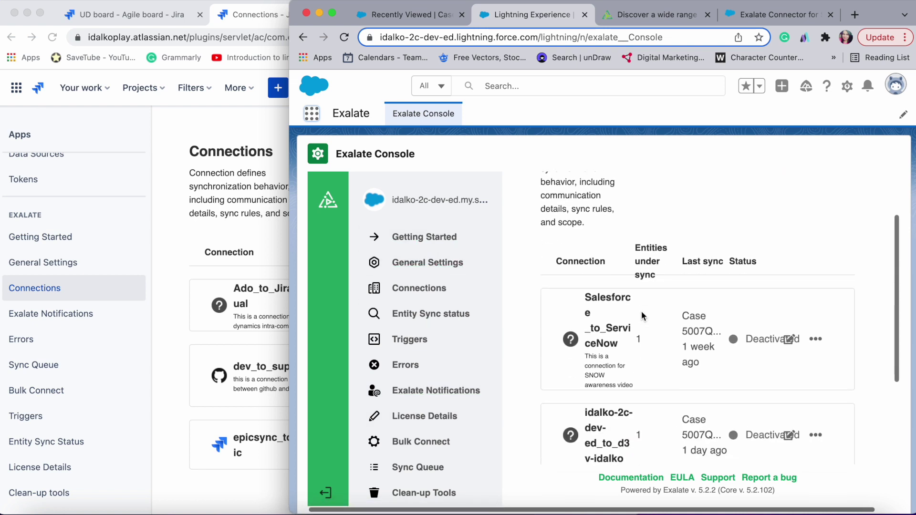
scroll(641, 311, "up", 4)
left_click(252, 210)
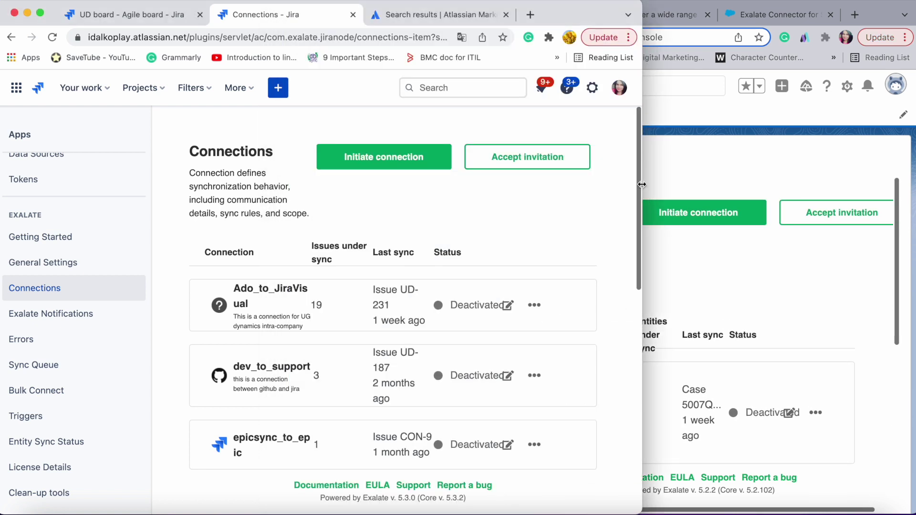
left_click(680, 184)
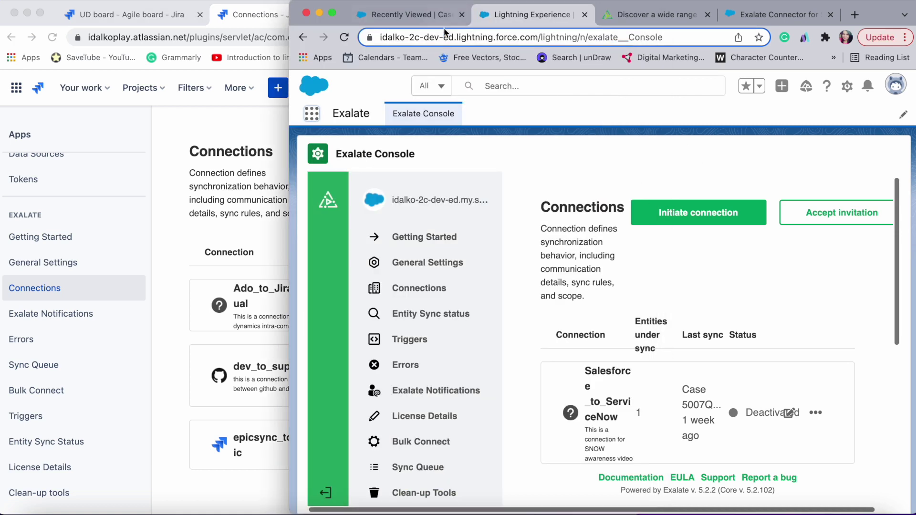
left_click(158, 195)
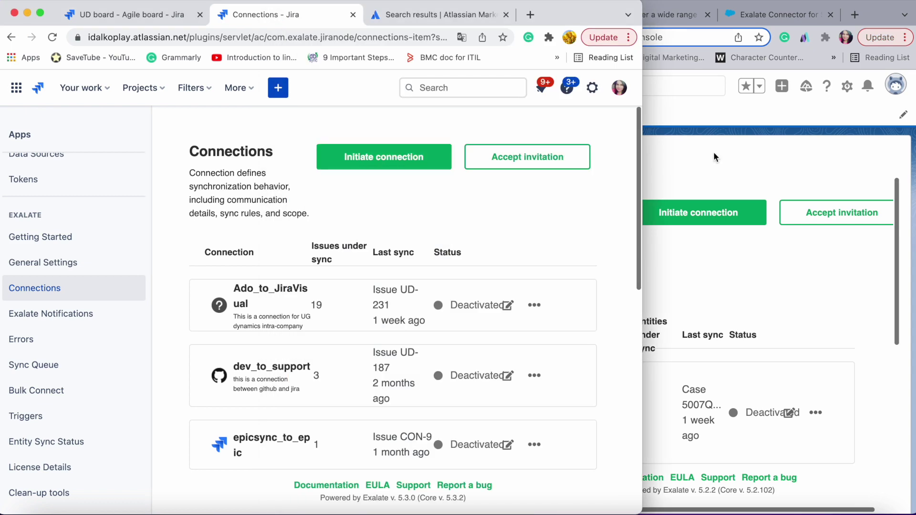
left_click(712, 165)
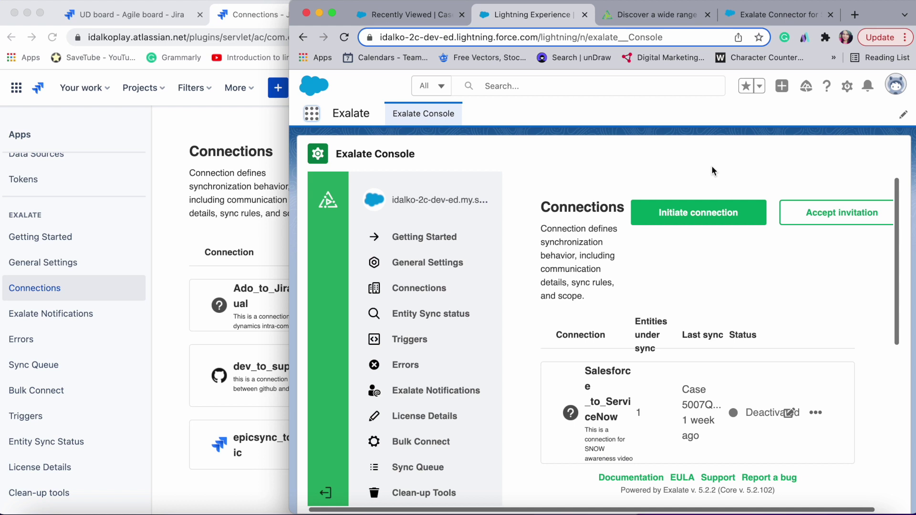
left_click(692, 208)
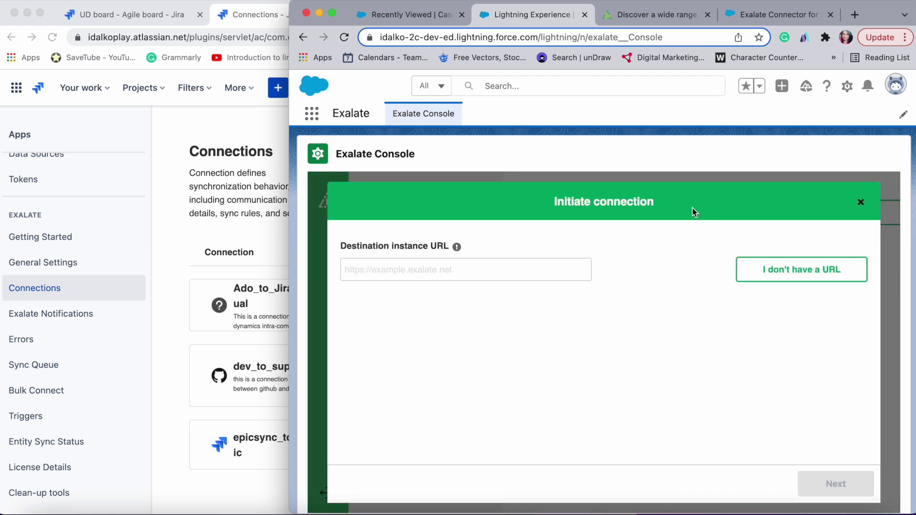
left_click(153, 200)
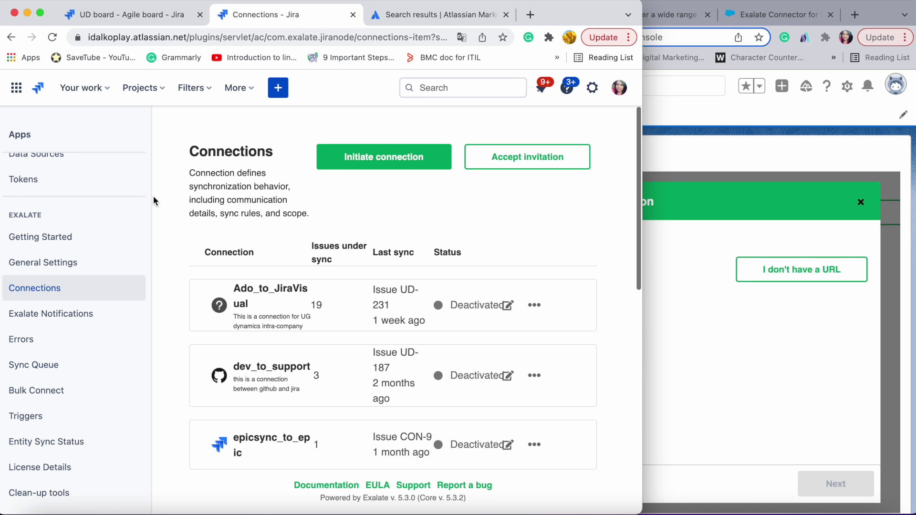
left_click(701, 249)
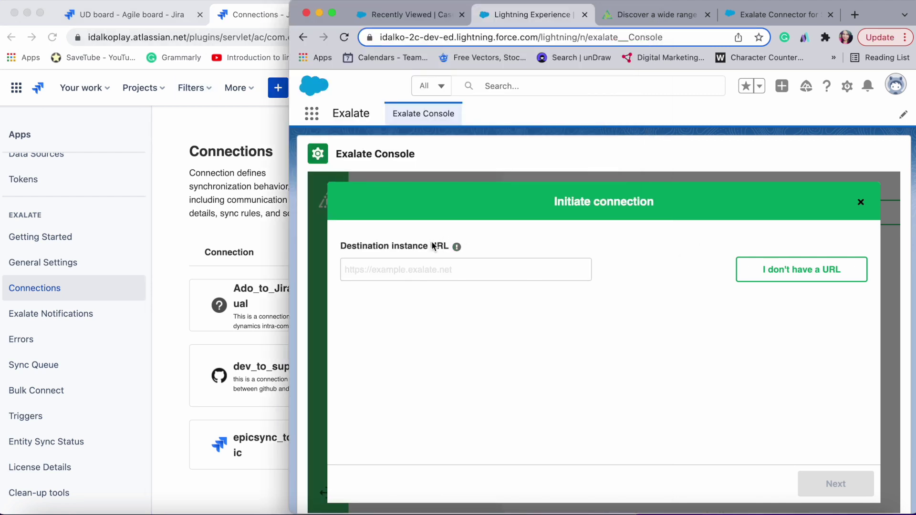
left_click(218, 37)
left_click_drag(217, 37, 101, 37)
key("super+c")
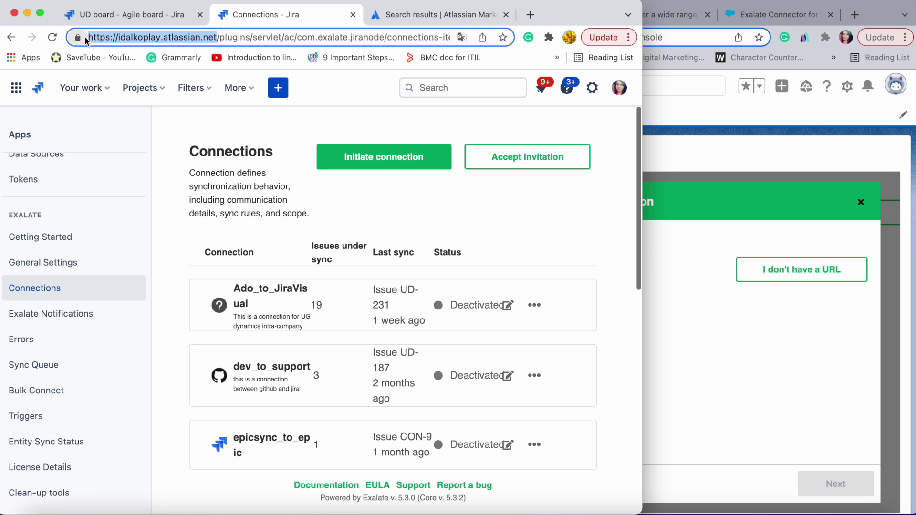
left_click(717, 345)
left_click(504, 261)
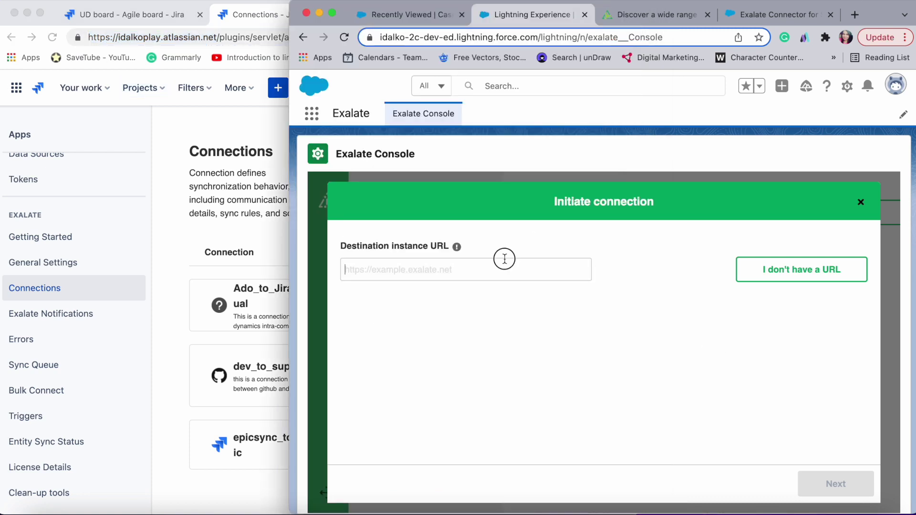
key("super+v")
key("BackSpace")
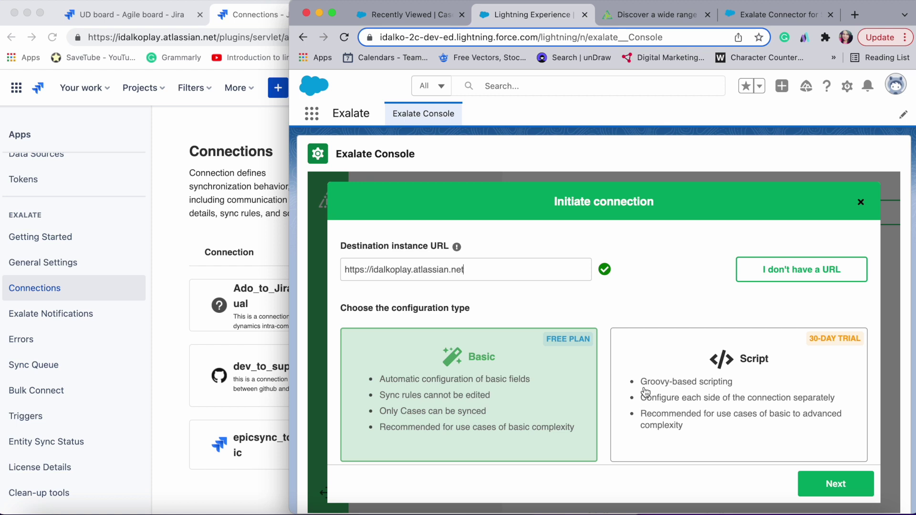
Step: Choose the Basic configuration type and initiate the connection with admin access to the destination instance
left_click(806, 371)
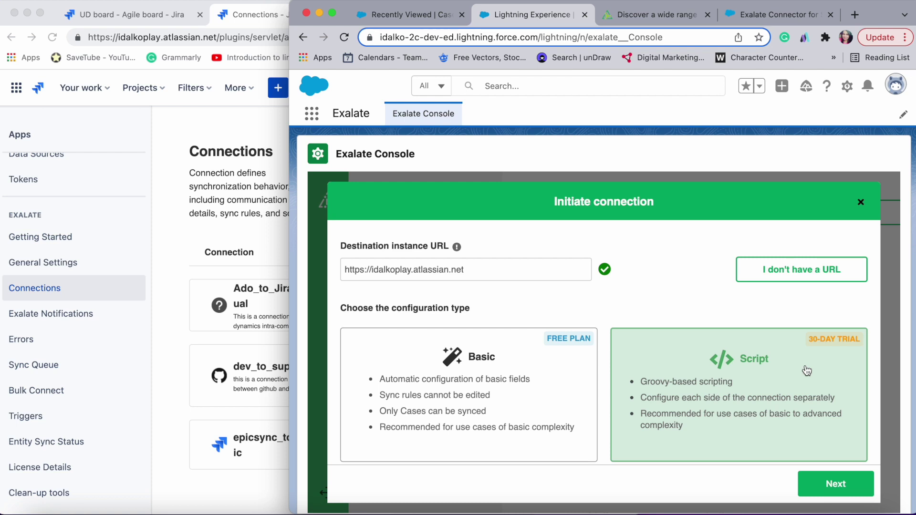
left_click(516, 401)
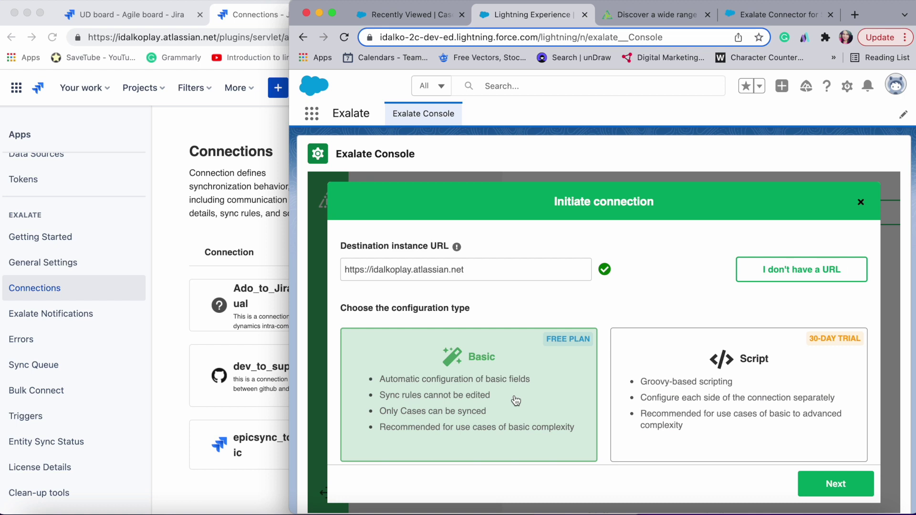
left_click(847, 481)
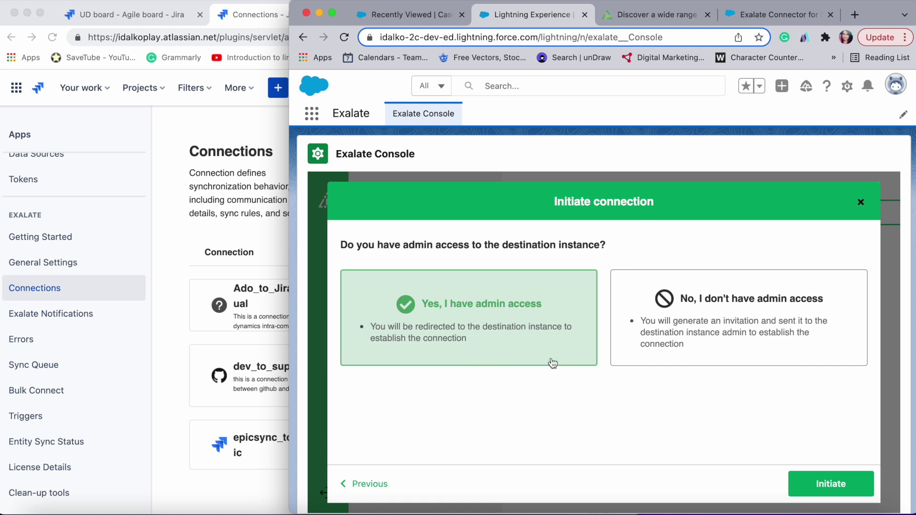
left_click(833, 484)
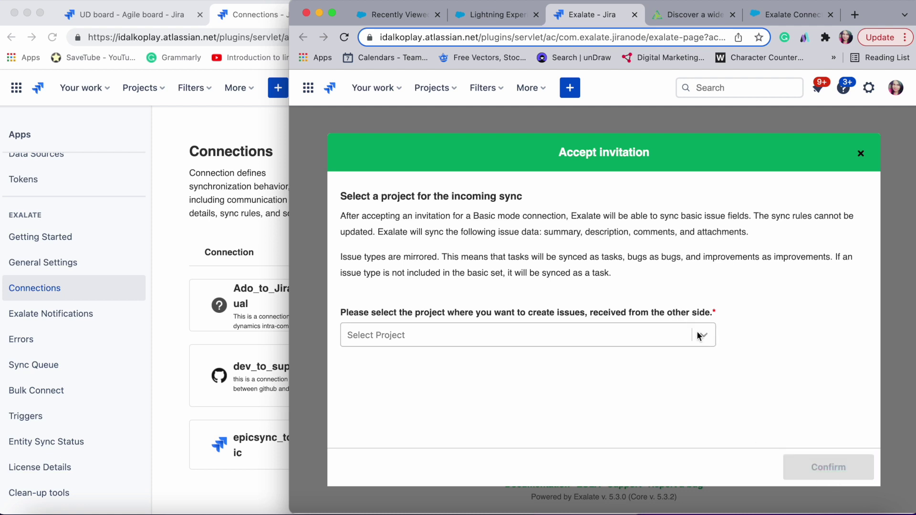
Step: Accept the invitation in Jira with UI Design (UD) as the project for incoming issues
left_click(166, 223)
left_click(141, 15)
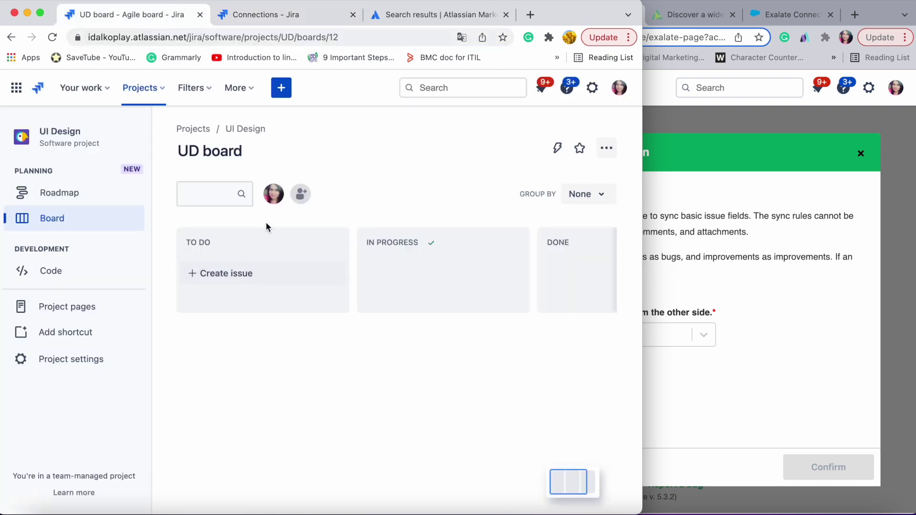
left_click(746, 333)
left_click(704, 335)
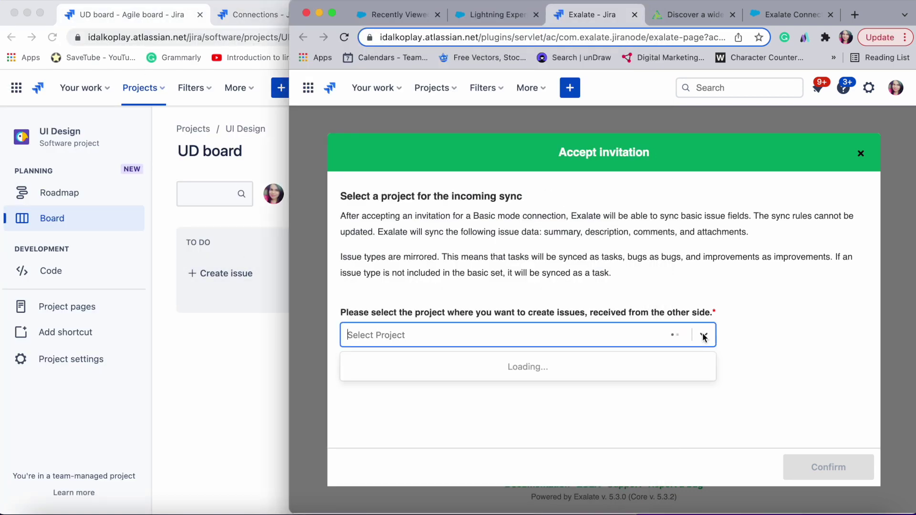
left_click(533, 432)
left_click(838, 462)
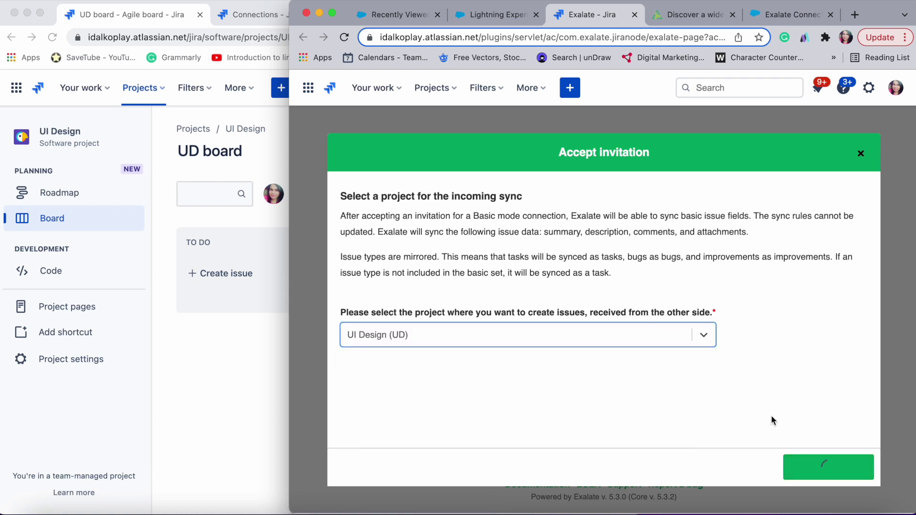
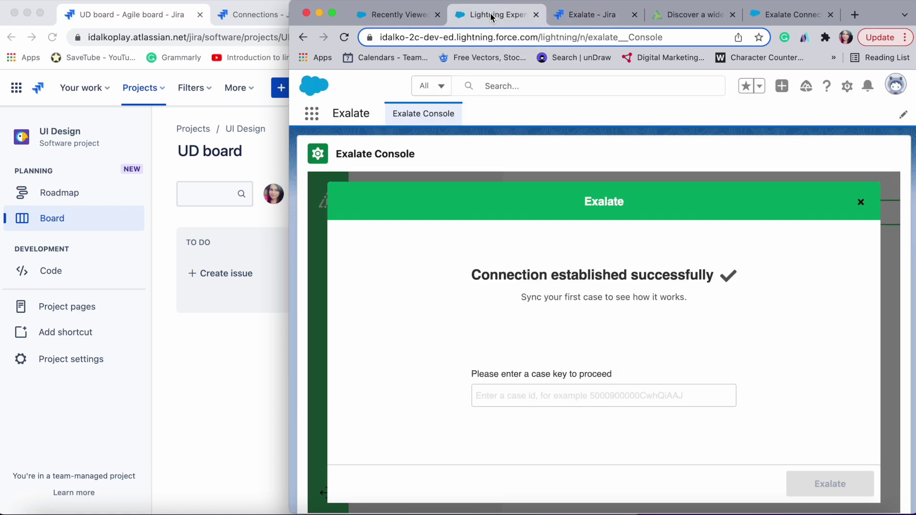
Step: Copy the ID 5007Q000001Pn4bQAC from the case "This is a new Case" and exalate it as the first synced case
left_click(406, 17)
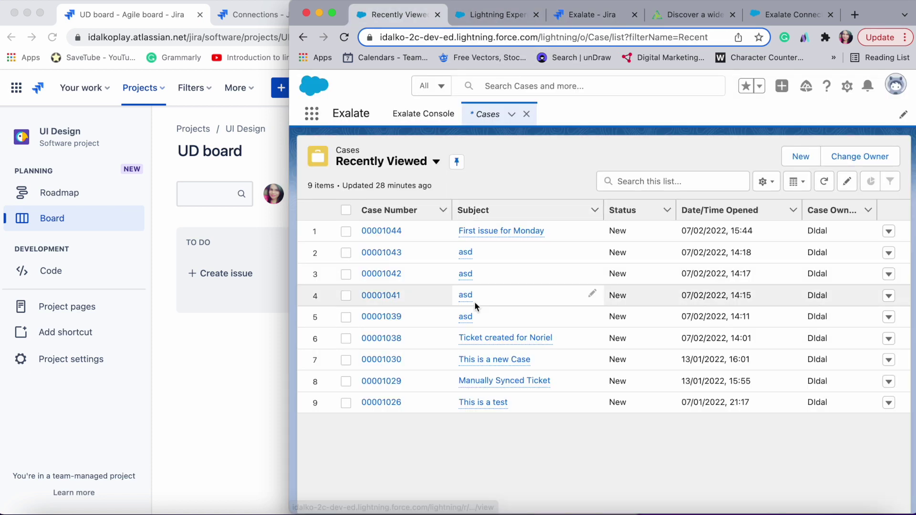
left_click(492, 360)
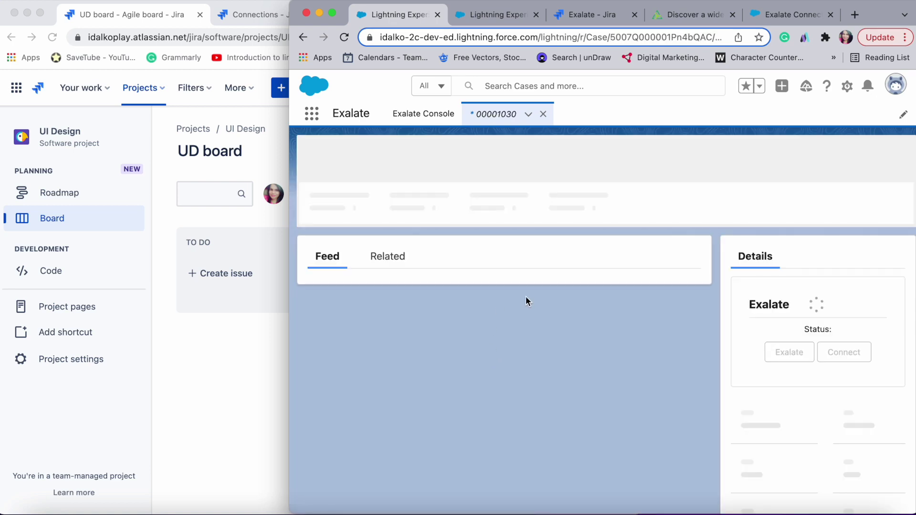
double_click(662, 37)
left_click(496, 15)
left_click(491, 399)
type("5007Q000001PnIdQAC")
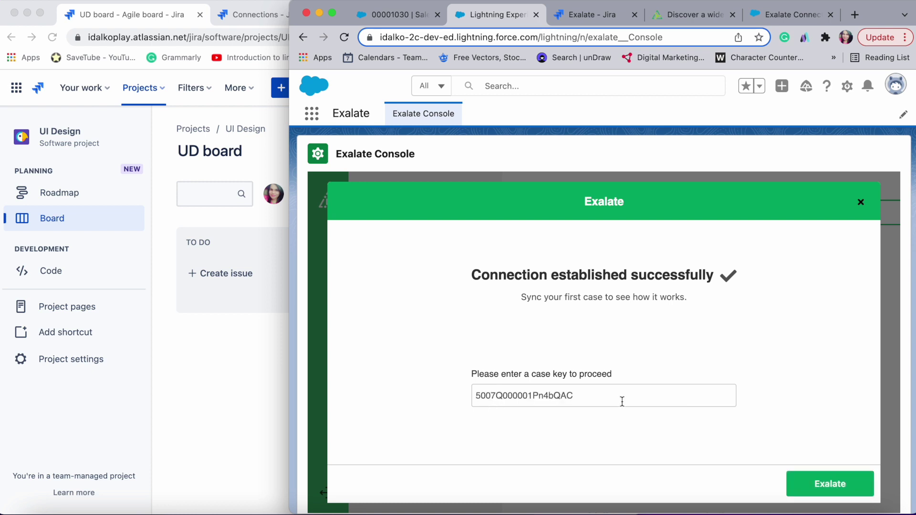
left_click(830, 484)
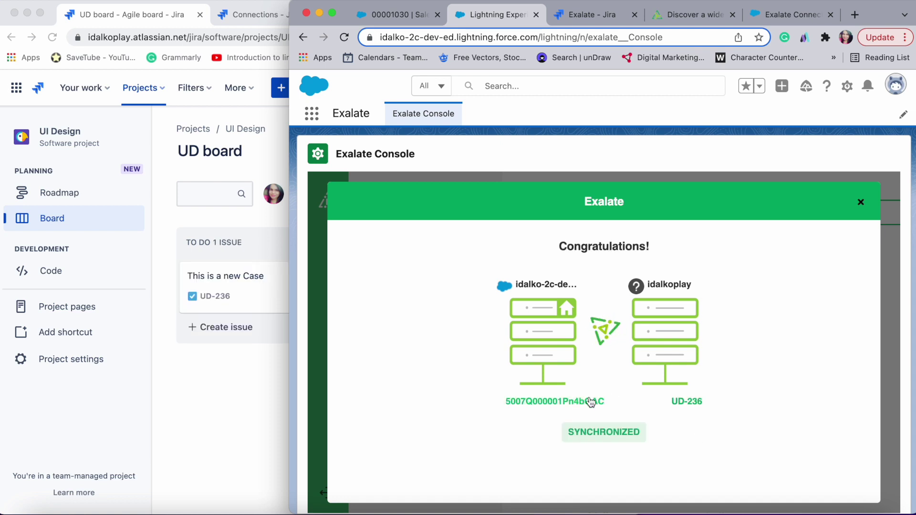
Step: Open the synced Jira issue UD-236 and move it into its own window beside the Salesforce case
left_click(687, 401)
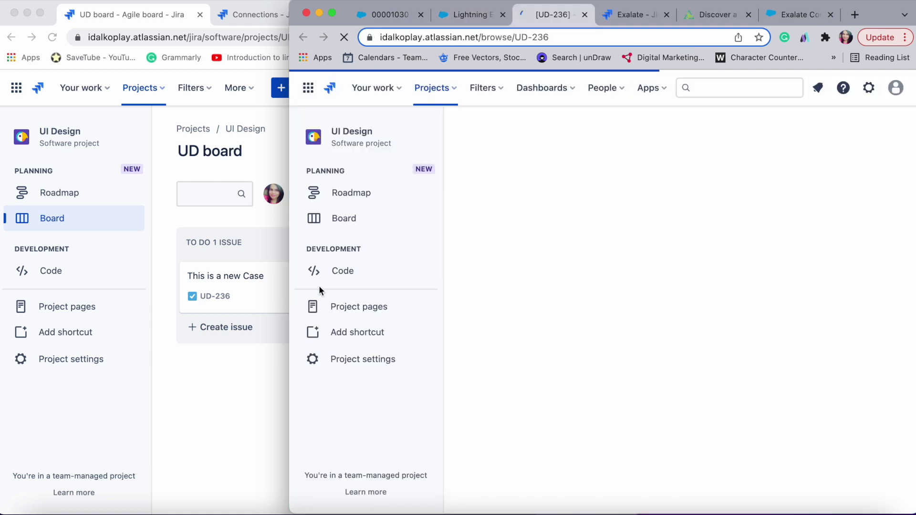
left_click(234, 276)
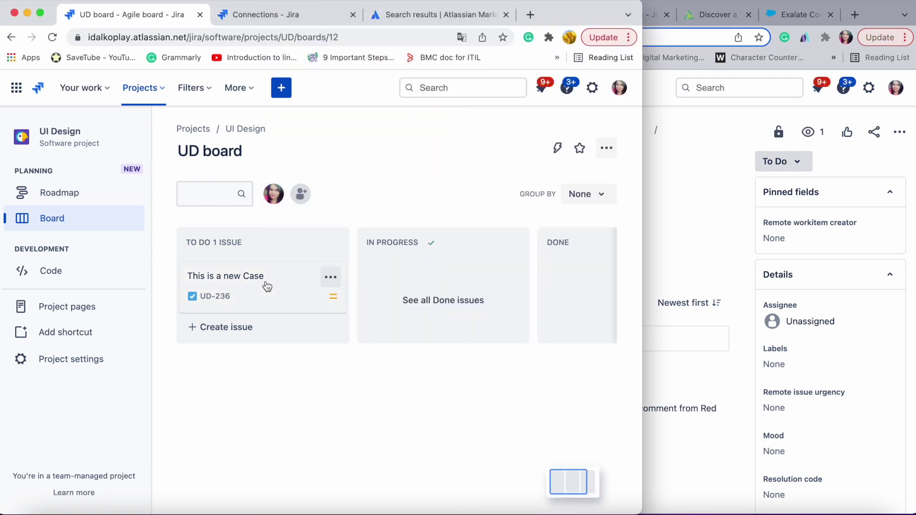
left_click(708, 180)
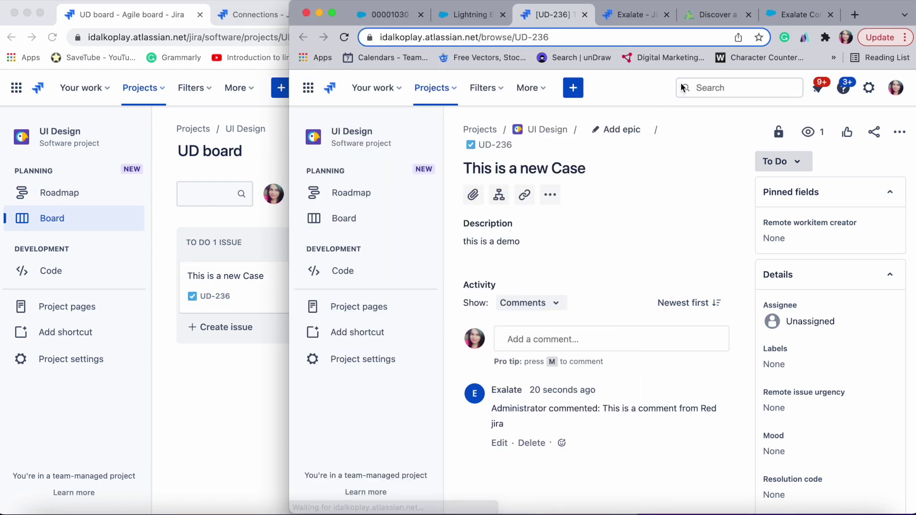
left_click_drag(555, 15, 86, 18)
Step: Compare the title and the administrator's comment of the Salesforce case with those of Jira issue UD-236
left_click(468, 151)
left_click_drag(468, 151, 380, 150)
left_click_drag(210, 173, 278, 170)
left_click(639, 213)
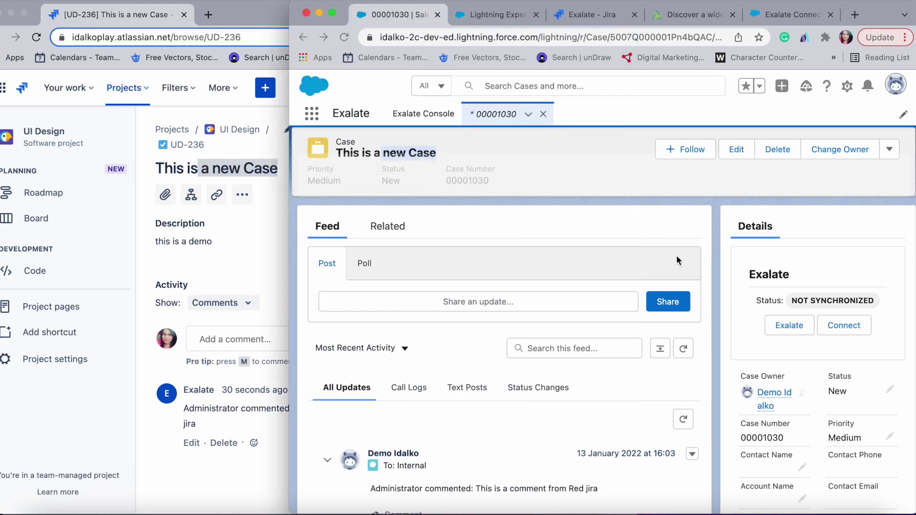
scroll(678, 261, "down", 5)
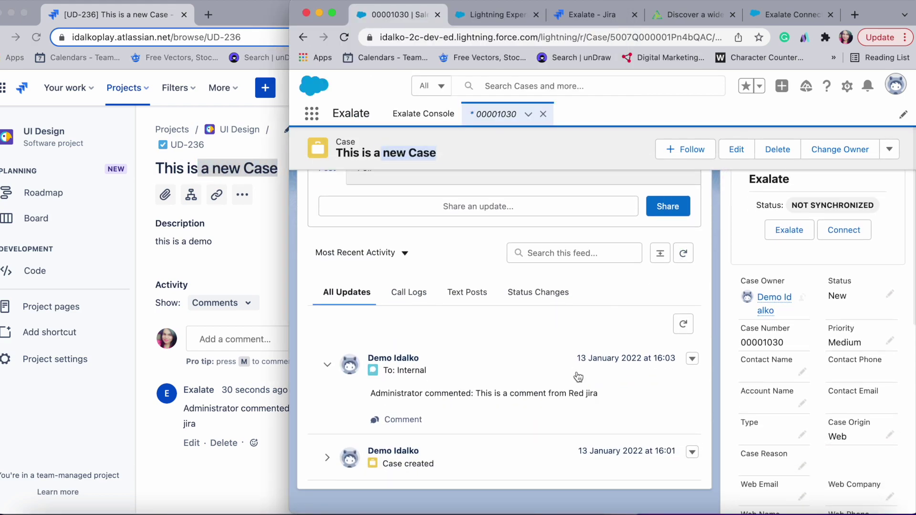
left_click_drag(599, 394, 470, 392)
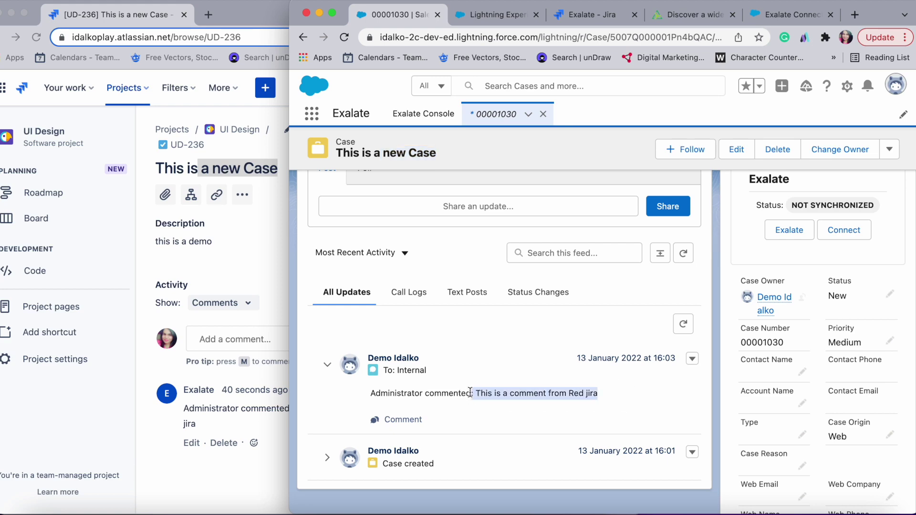
left_click(266, 449)
left_click_drag(406, 410, 305, 410)
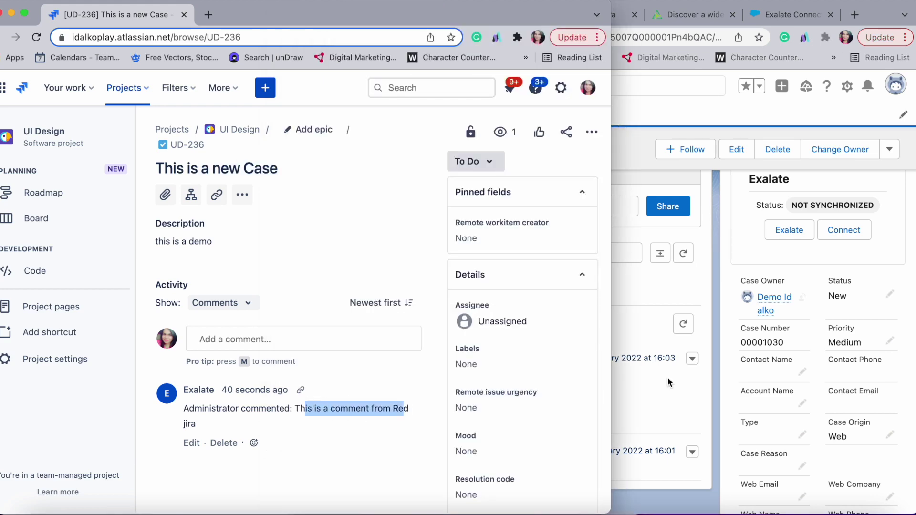
left_click(683, 393)
Step: Compare the Salesforce case's description with the Jira issue, and review the case's feed and Exalate sync details
scroll(763, 394, "down", 8)
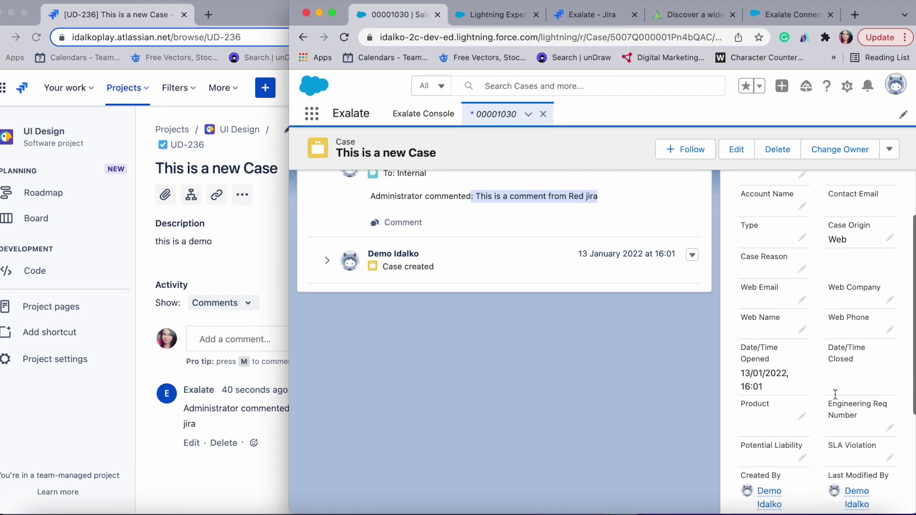
scroll(834, 394, "down", 8)
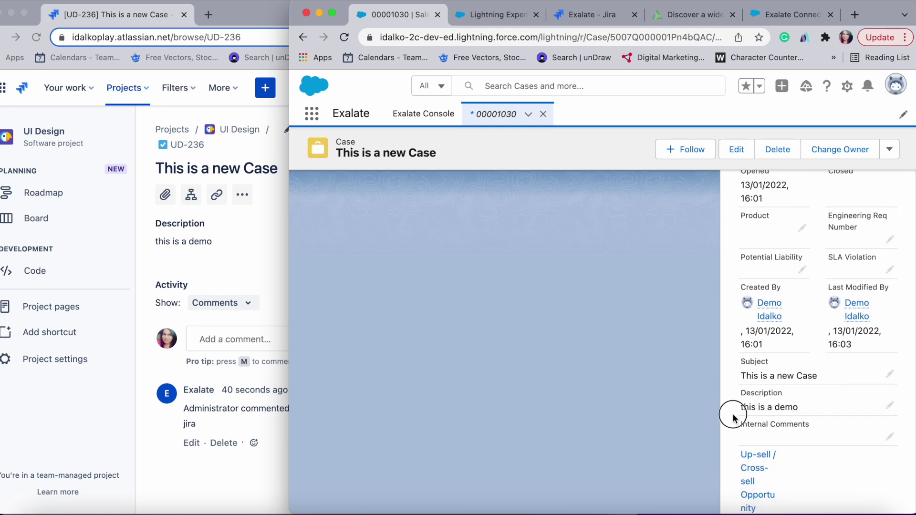
left_click(228, 494)
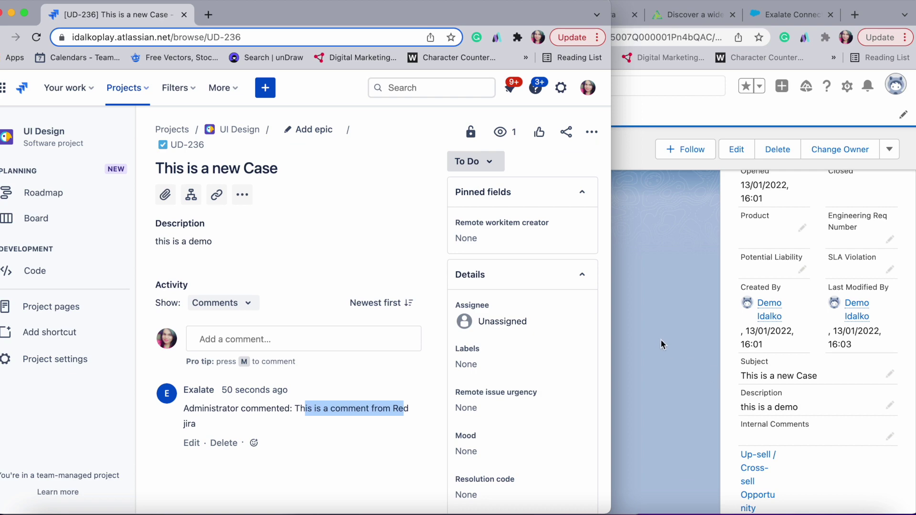
left_click(664, 344)
scroll(691, 333, "up", 5)
scroll(692, 333, "up", 3)
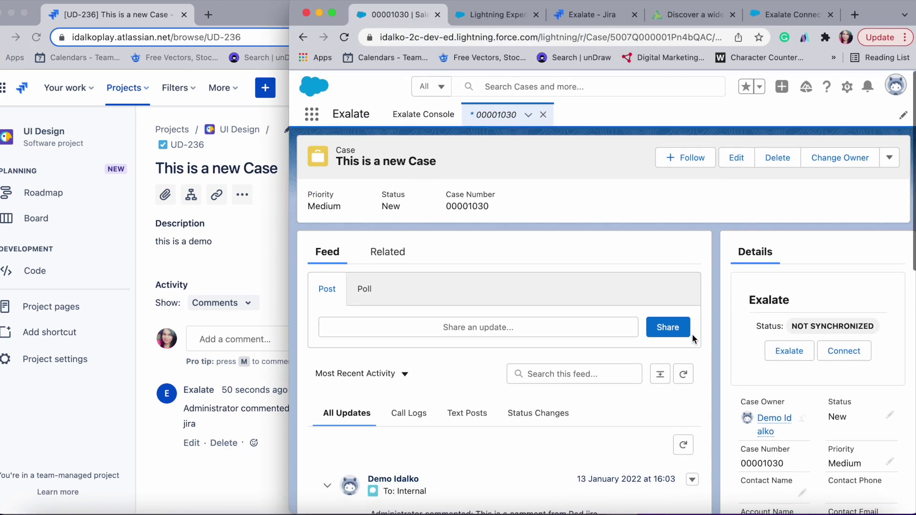
scroll(692, 334, "down", 4)
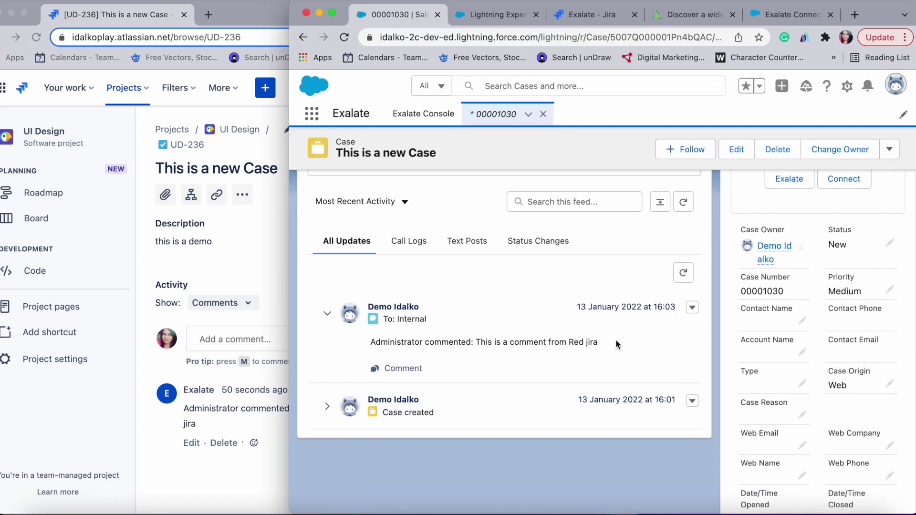
scroll(549, 330, "up", 2)
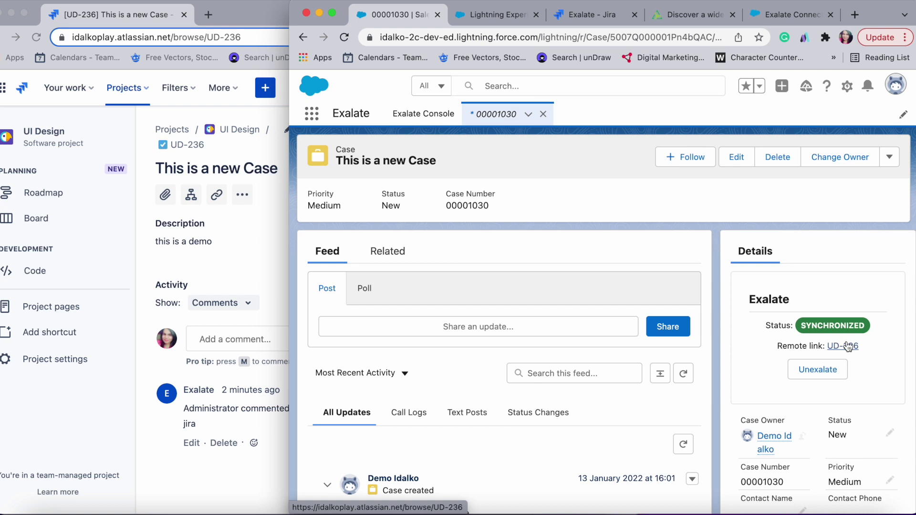
Step: Examine the Exalate sync status and remote link on Jira issue UD-236 against the Salesforce case
left_click(253, 274)
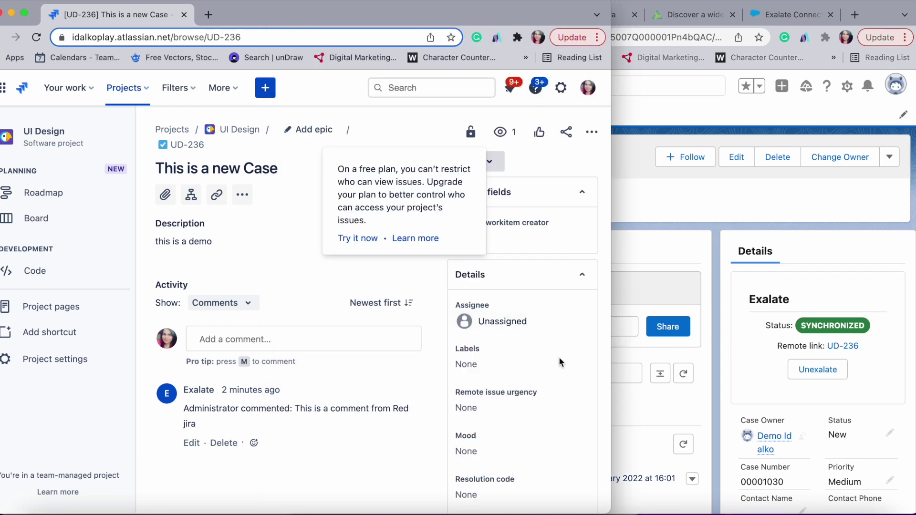
scroll(560, 362, "down", 10)
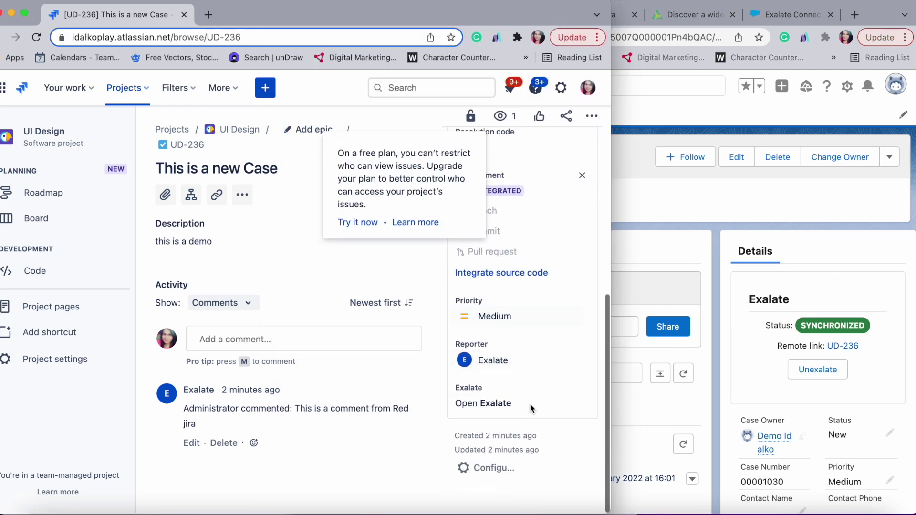
left_click(517, 403)
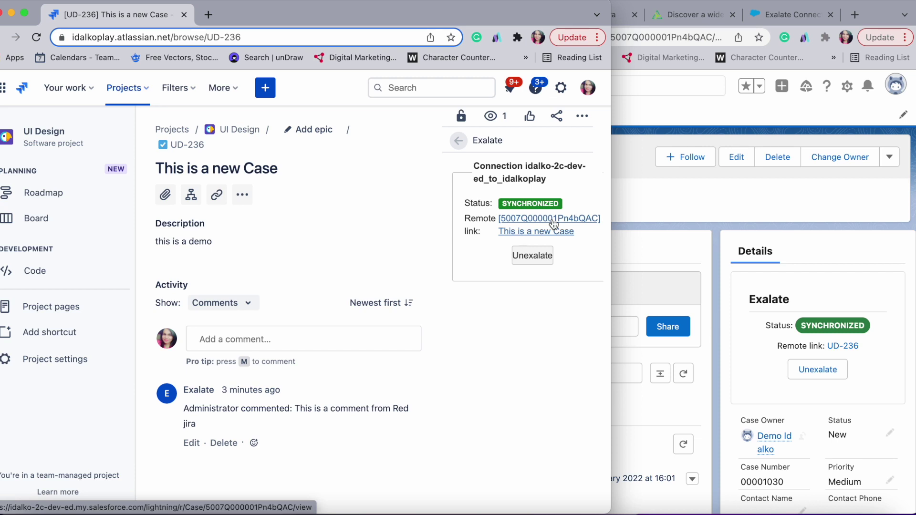
left_click(669, 190)
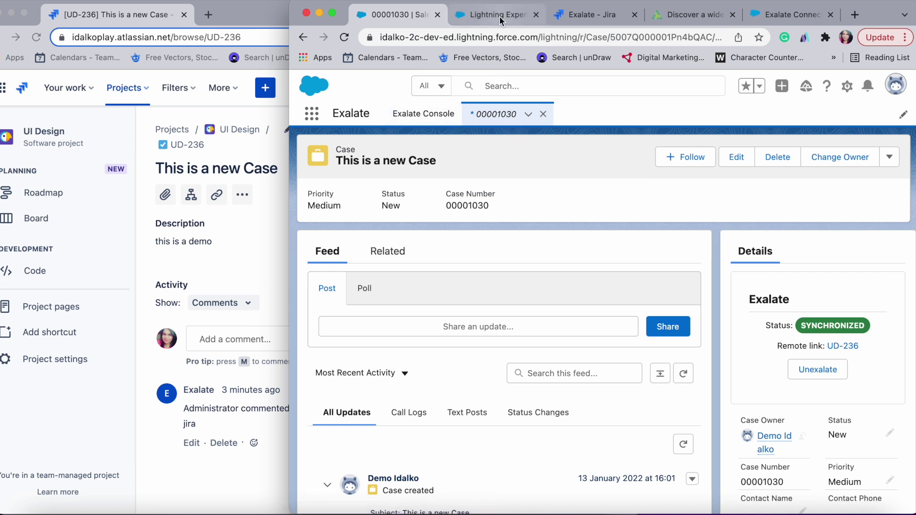
Step: Close the AppExchange listing and dismiss the first-sync dialog in the Salesforce Exalate Console
left_click(266, 248)
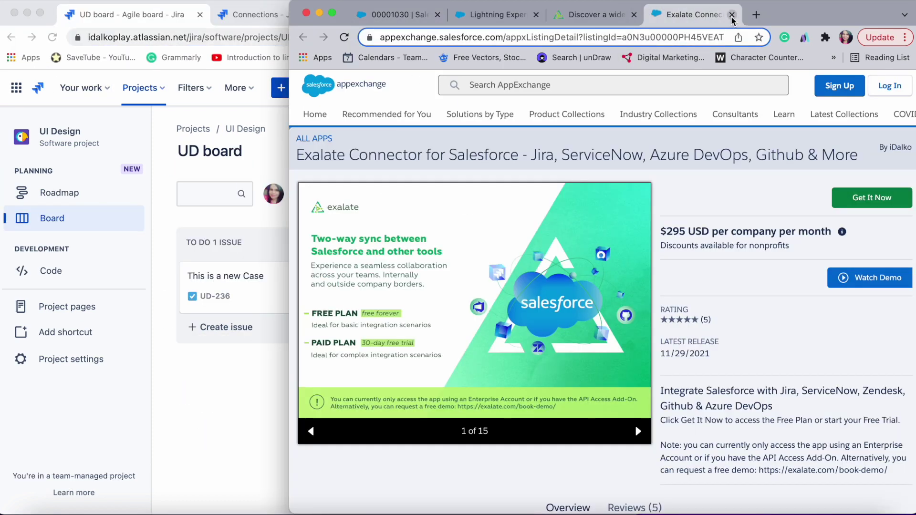
left_click(732, 15)
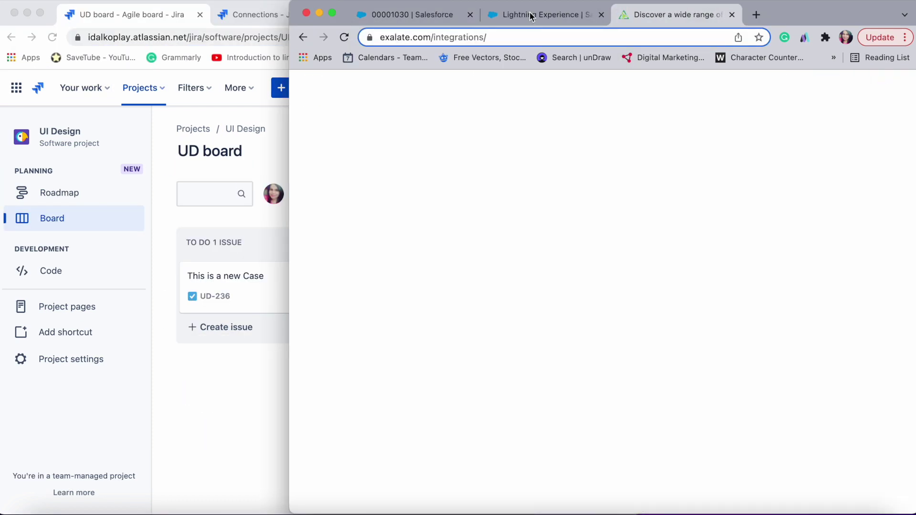
left_click(499, 16)
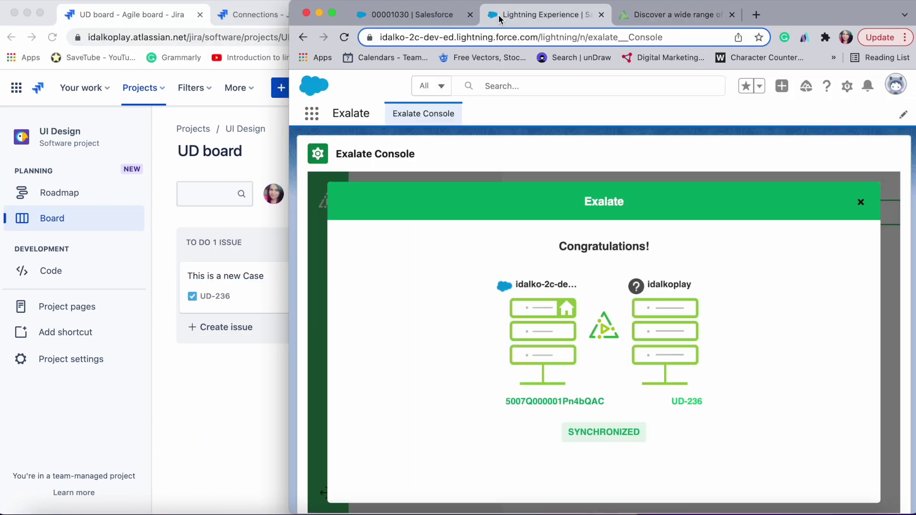
left_click(860, 202)
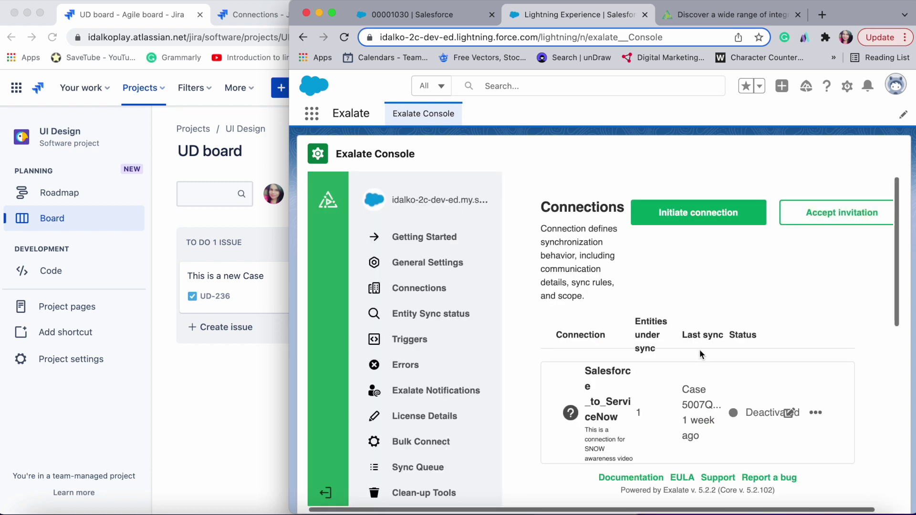
Step: Examine the idalko-2c-dev-ed_to_idalkoplay connection in Salesforce, and reload the Exalate connections list in Jira
scroll(699, 349, "down", 10)
left_click_drag(594, 303, 293, 331)
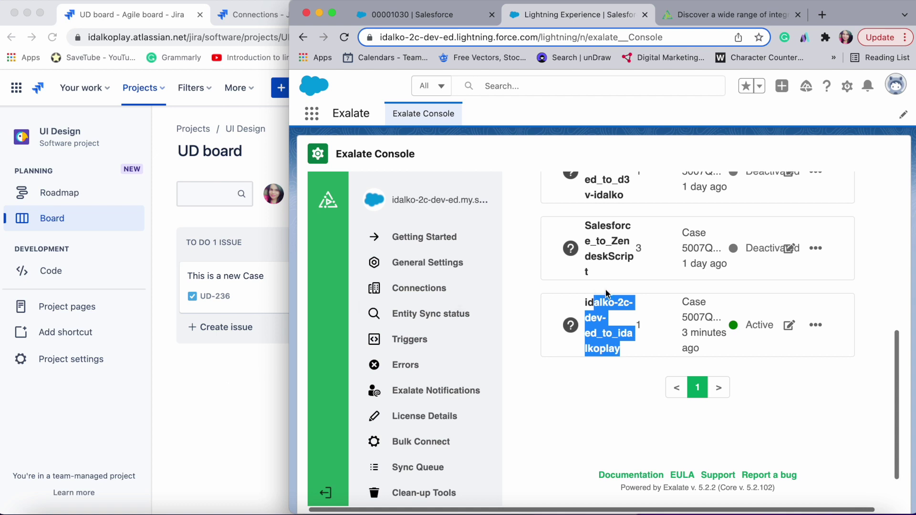
scroll(605, 290, "up", 5)
scroll(605, 289, "down", 5)
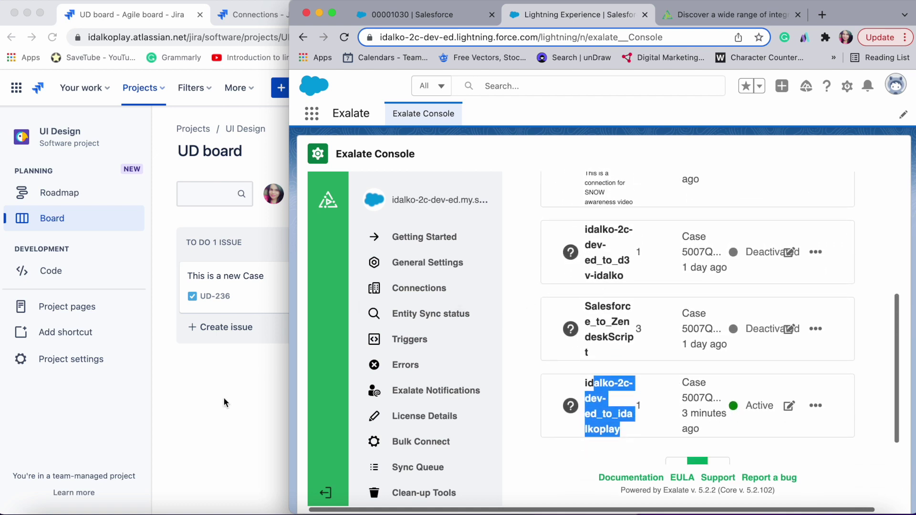
left_click(223, 402)
left_click(259, 14)
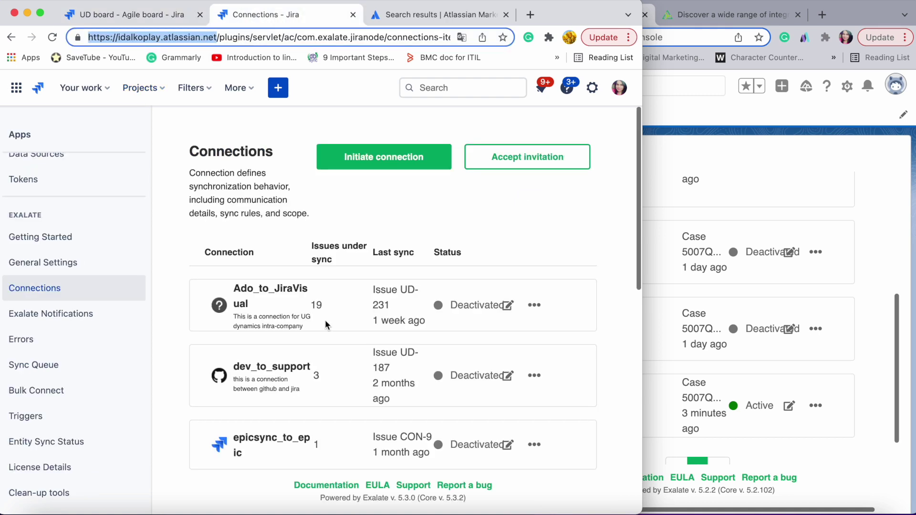
scroll(325, 320, "down", 5)
left_click(52, 38)
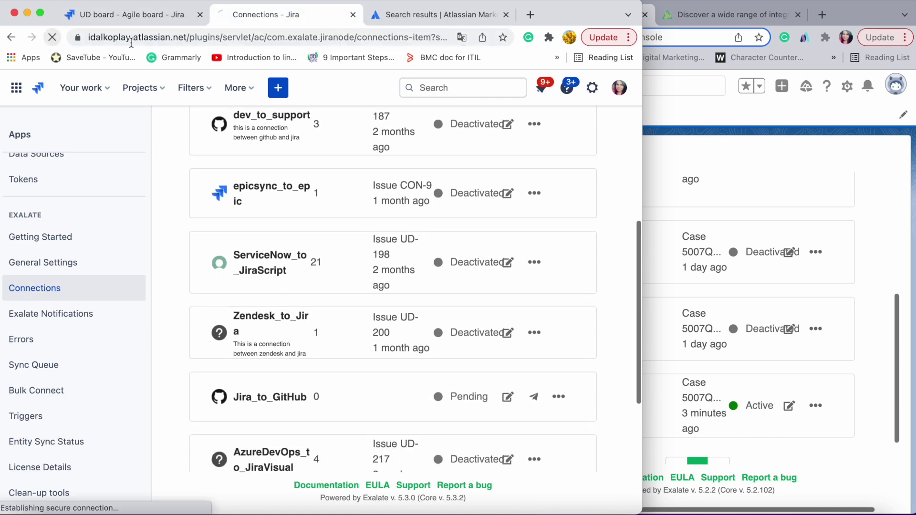
Step: Deactivate the idalko-2c-dev-ed_to_idalkoplay connection in the Salesforce Exalate Console
left_click(766, 199)
scroll(766, 199, "down", 3)
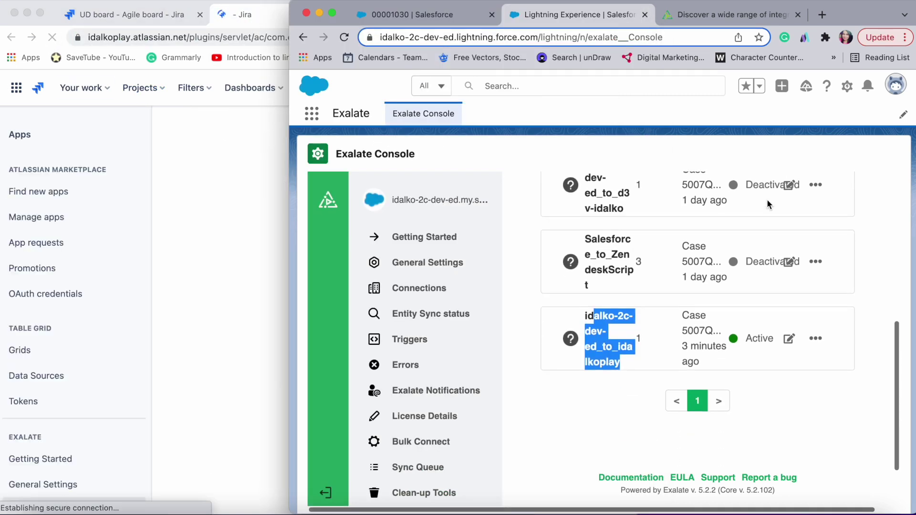
left_click(816, 270)
left_click(825, 288)
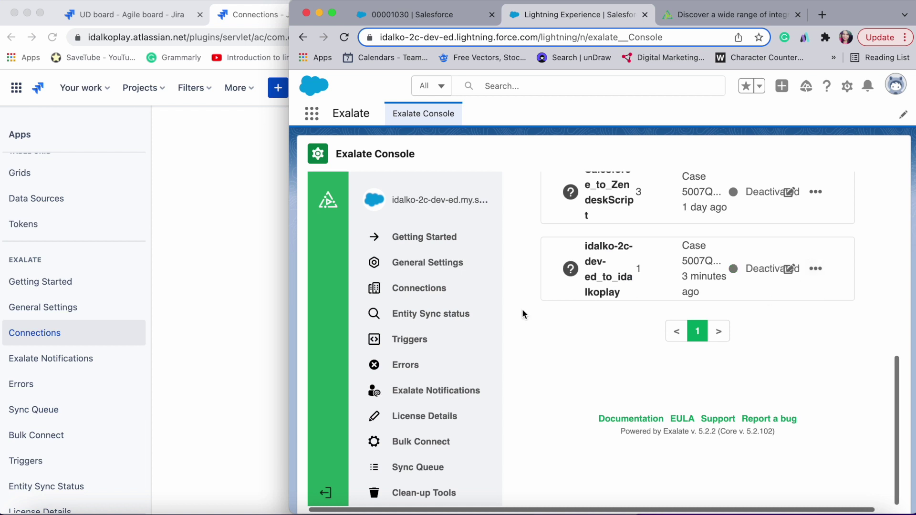
Step: Deactivate the idalko-2c-dev-ed_to_idalkoplay connection in Jira's Exalate connections list
left_click(253, 339)
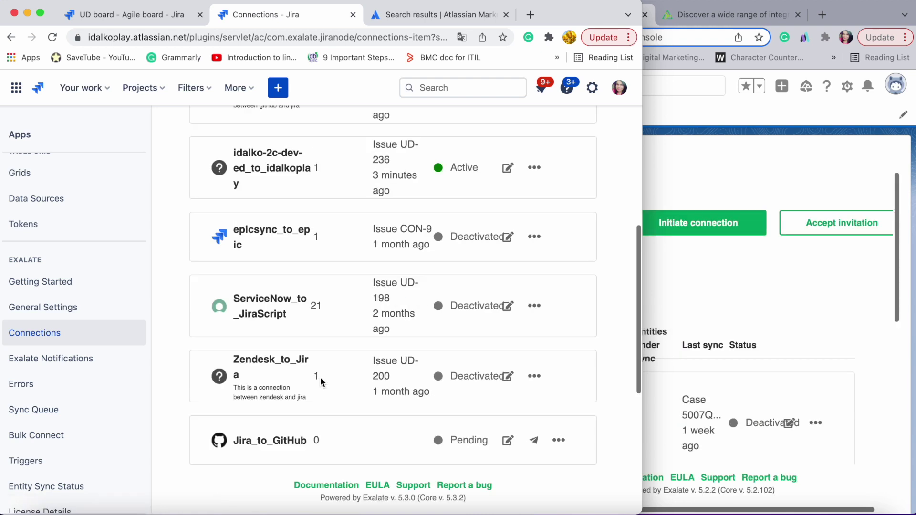
scroll(321, 382, "up", 1)
left_click(534, 205)
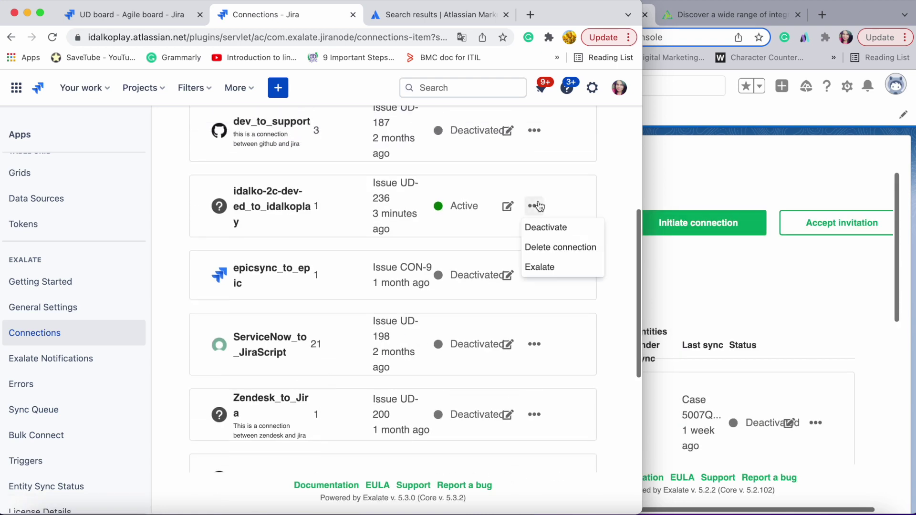
left_click(561, 227)
left_click(693, 270)
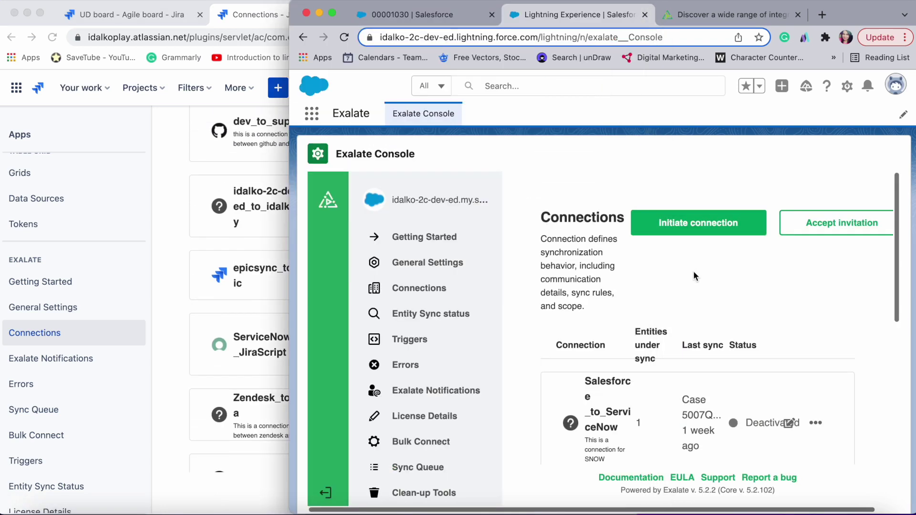
left_click(677, 228)
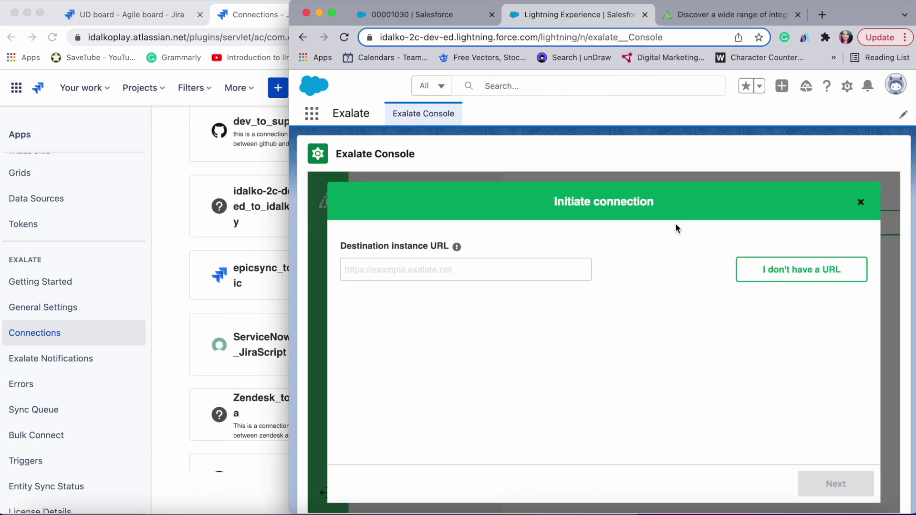
left_click(169, 191)
left_click(194, 38)
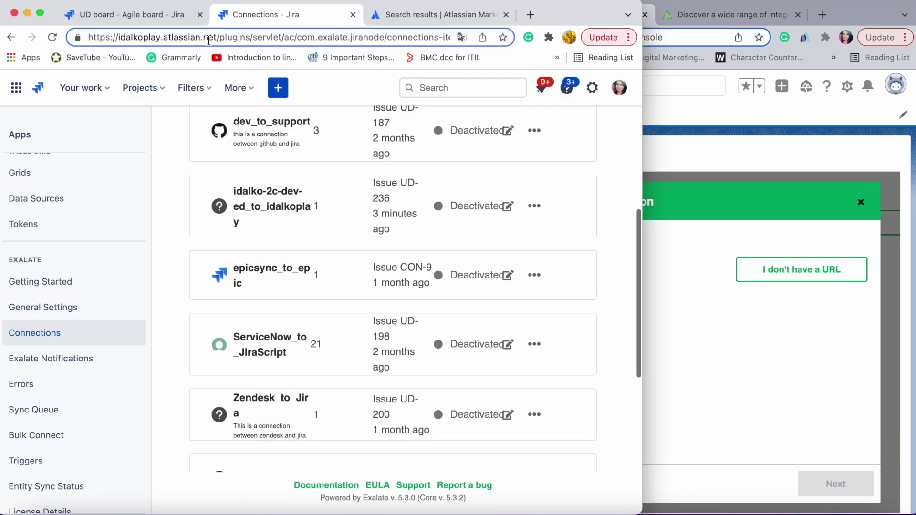
left_click_drag(220, 38, 67, 38)
key("super+c")
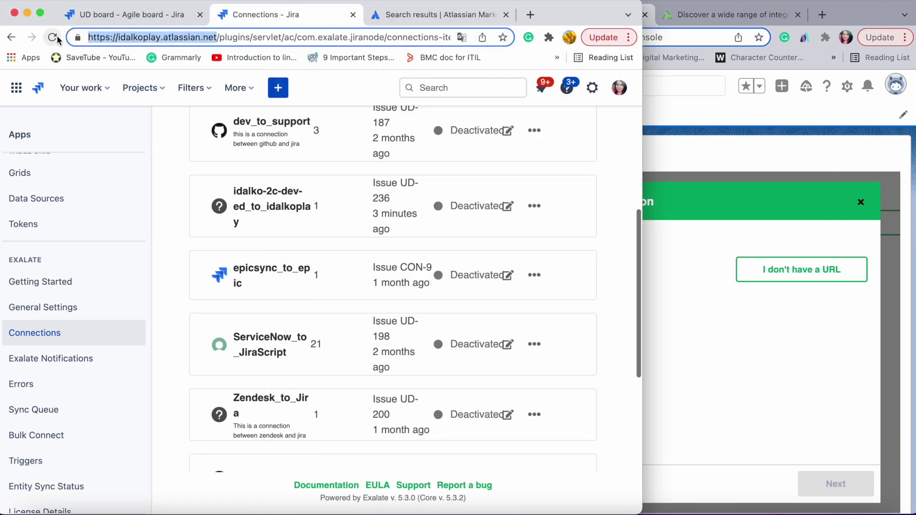
left_click(753, 352)
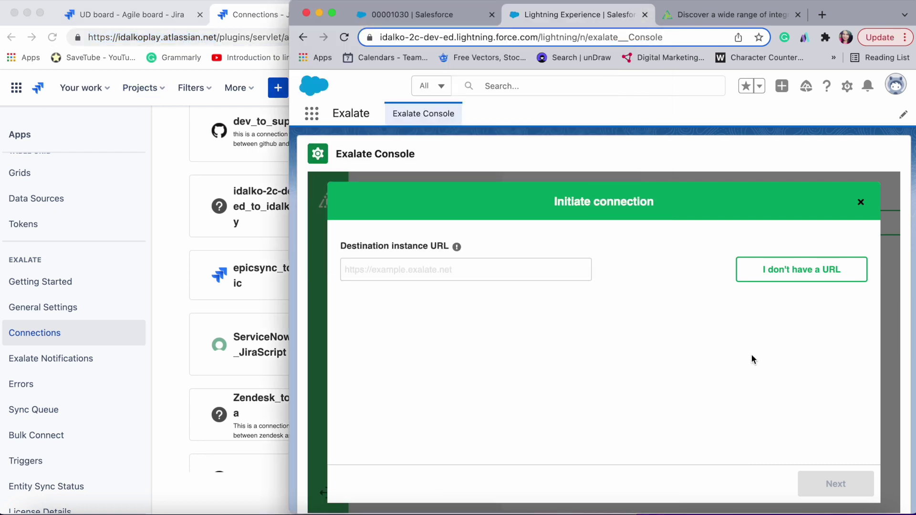
left_click(513, 270)
key("super+v")
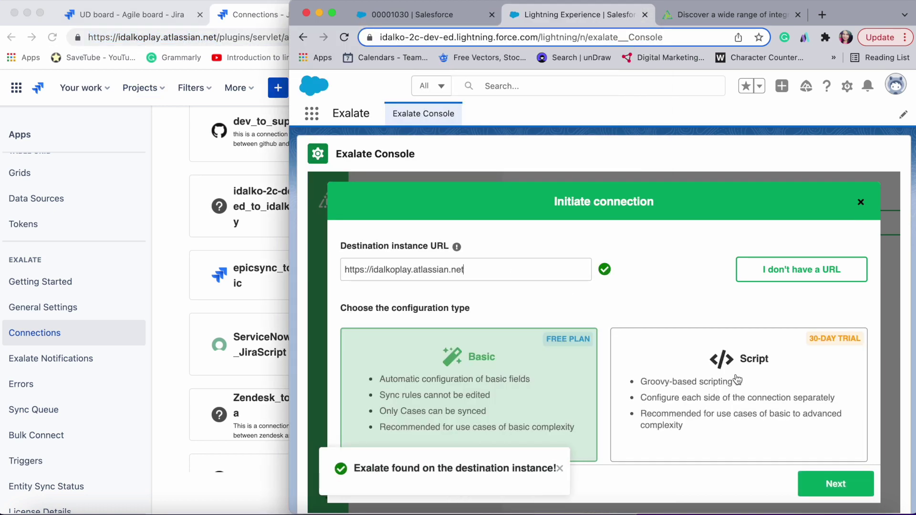
left_click(737, 380)
left_click(823, 483)
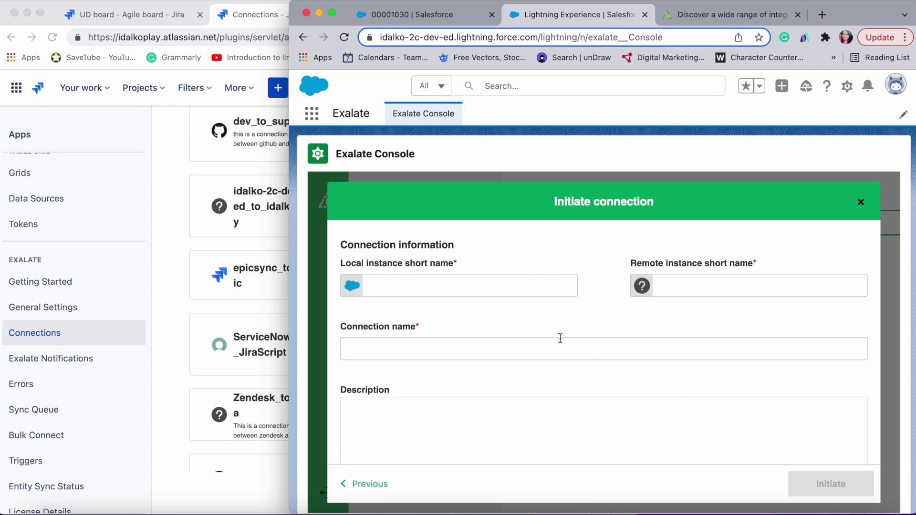
Step: Name the local instance Salesforce and the remote instance Jira, and initiate the connection as Salesforce_to_Jira without a description
type("Salesforce")
key("Tab")
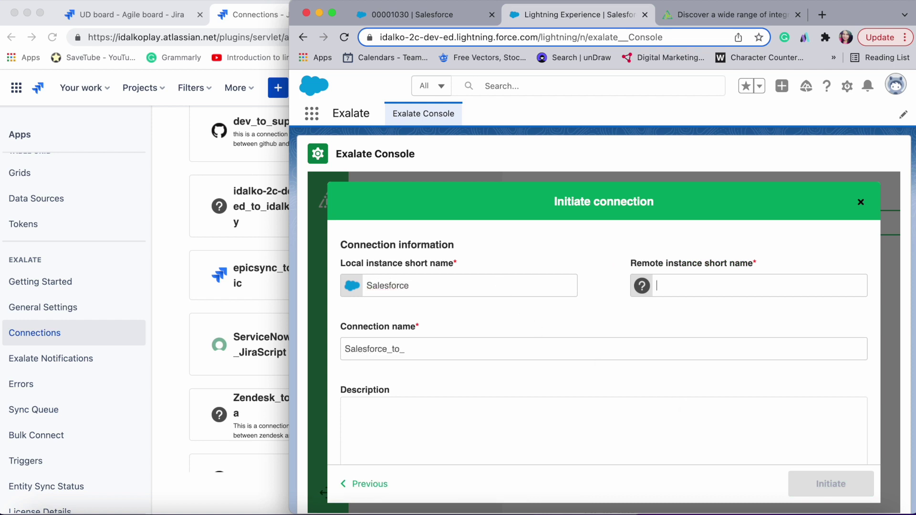
type("Jira")
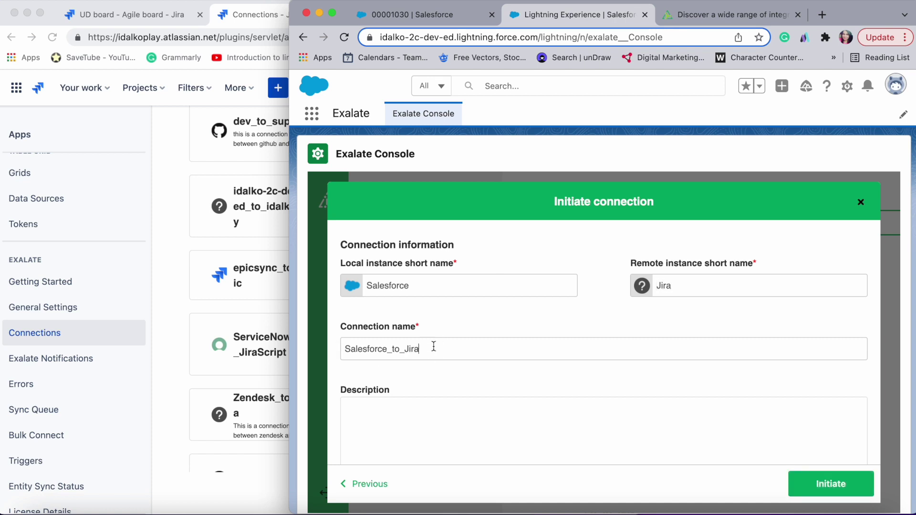
left_click_drag(440, 348, 339, 348)
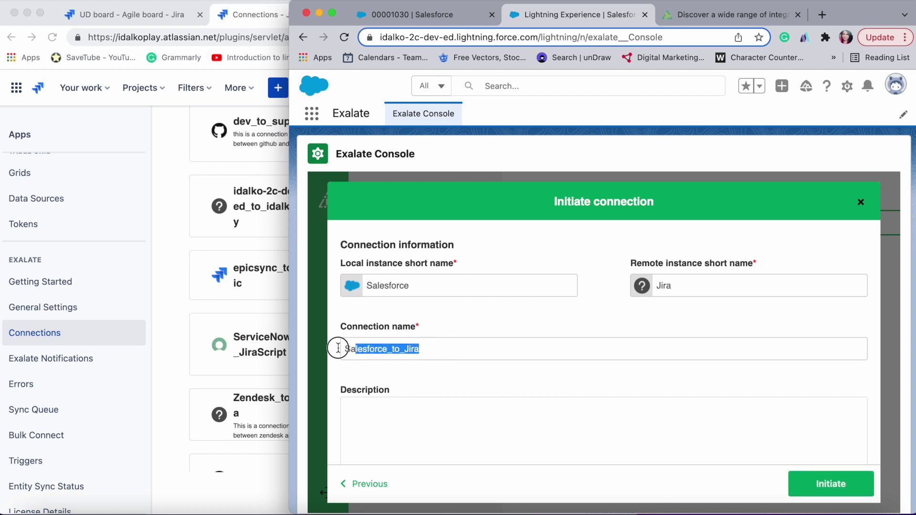
left_click(442, 346)
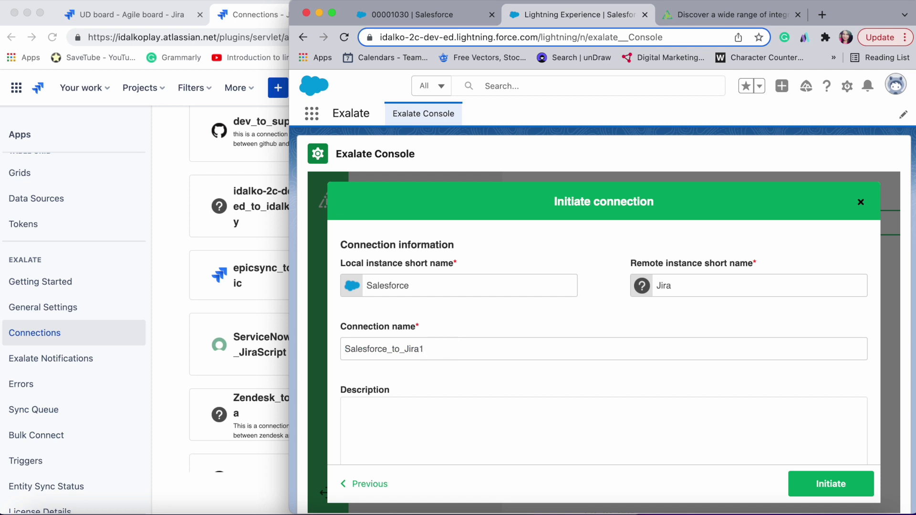
scroll(503, 399, "down", 1)
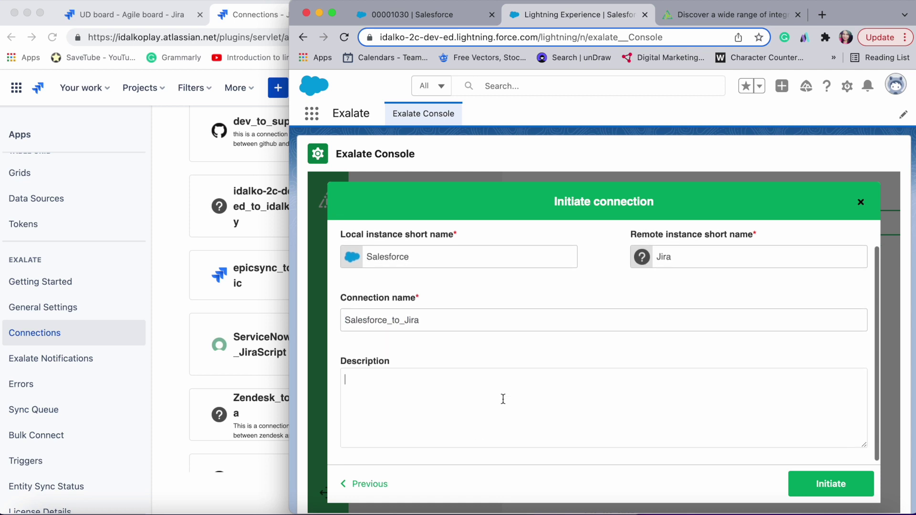
left_click(835, 480)
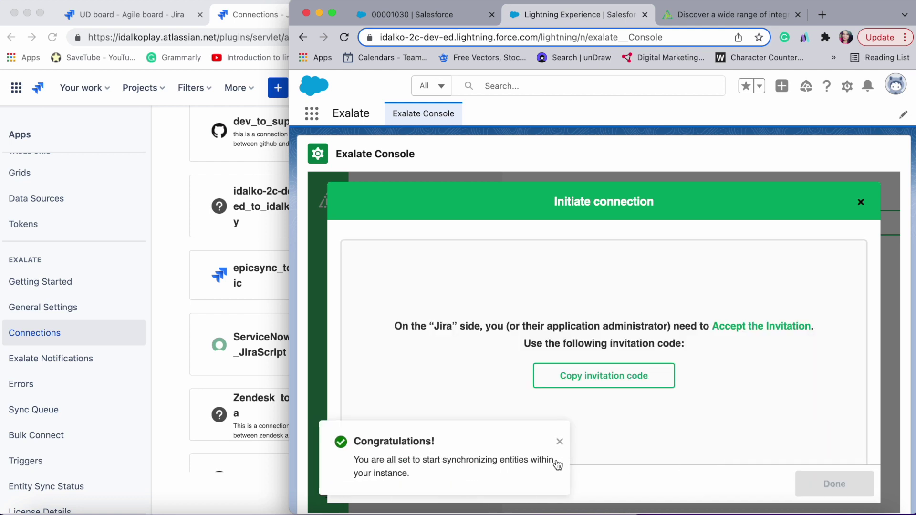
Step: Copy the invitation code for the Jira side and finish the connection setup in Salesforce
left_click(559, 443)
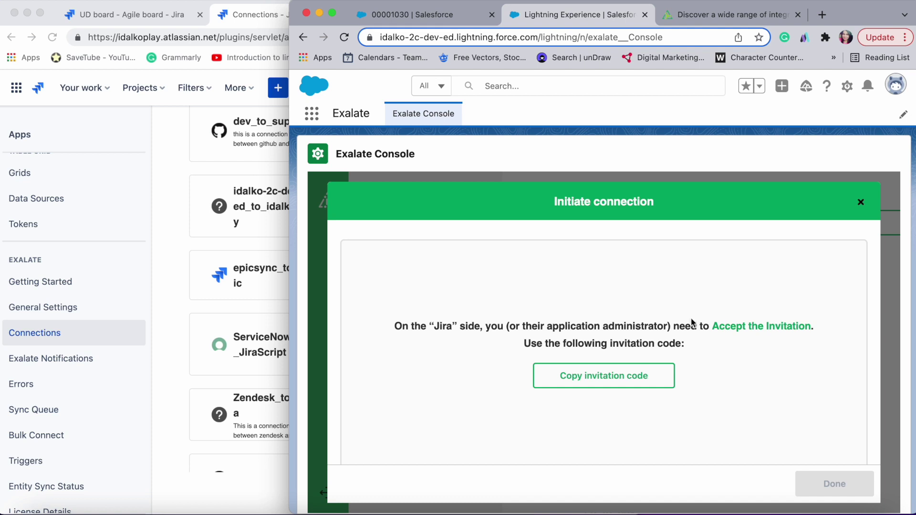
left_click(601, 379)
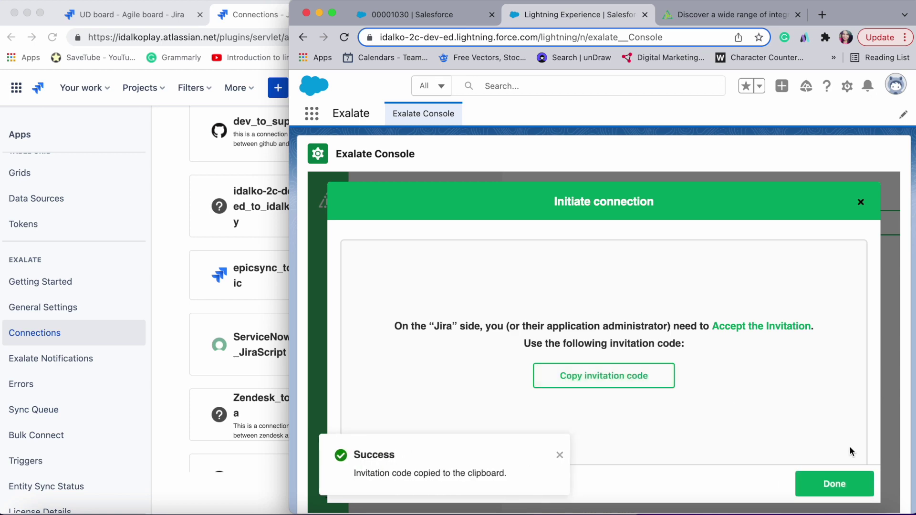
left_click(818, 486)
Step: Start accepting an invitation in Jira's Exalate connections, and submit the copied invitation code
left_click(161, 351)
scroll(323, 351, "up", 5)
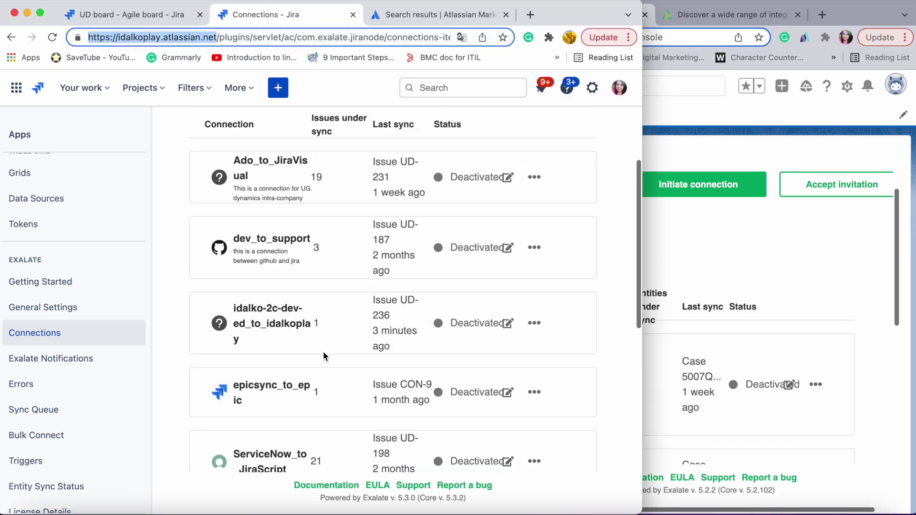
left_click(512, 155)
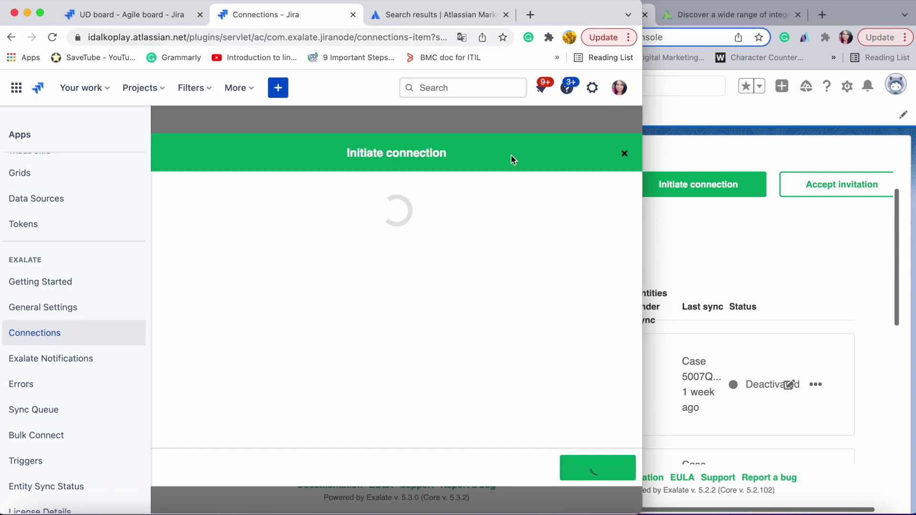
key("super+v")
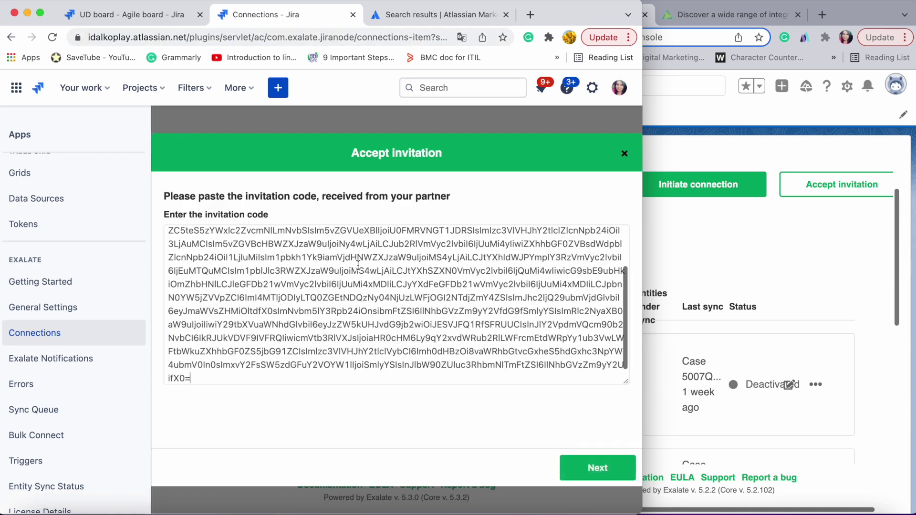
left_click(592, 458)
Step: Accept the invitation with the UD project for incoming issues, and open the connection's sync configuration in Jira
left_click(529, 287)
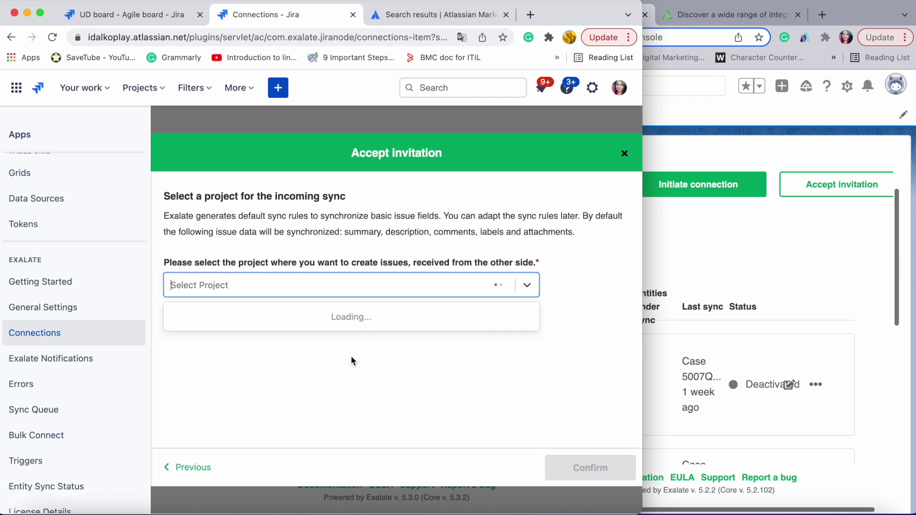
left_click(339, 382)
left_click(583, 466)
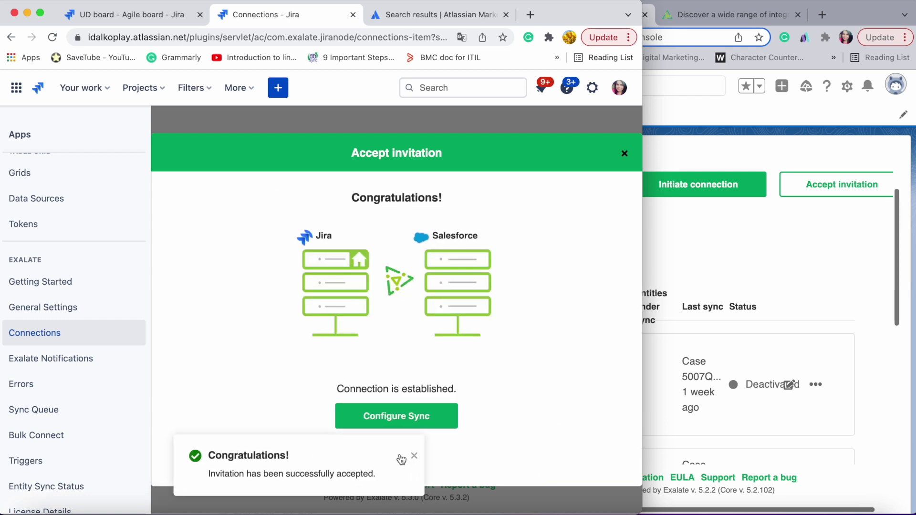
left_click(403, 457)
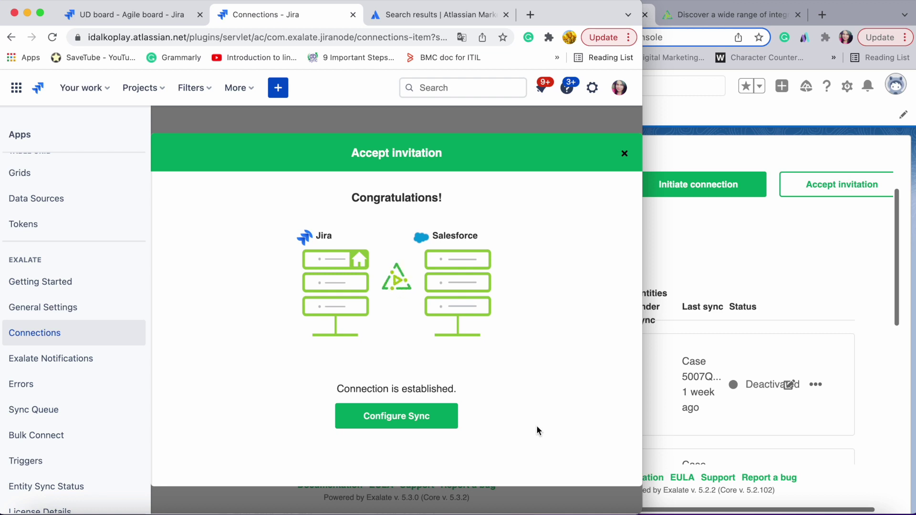
left_click(439, 413)
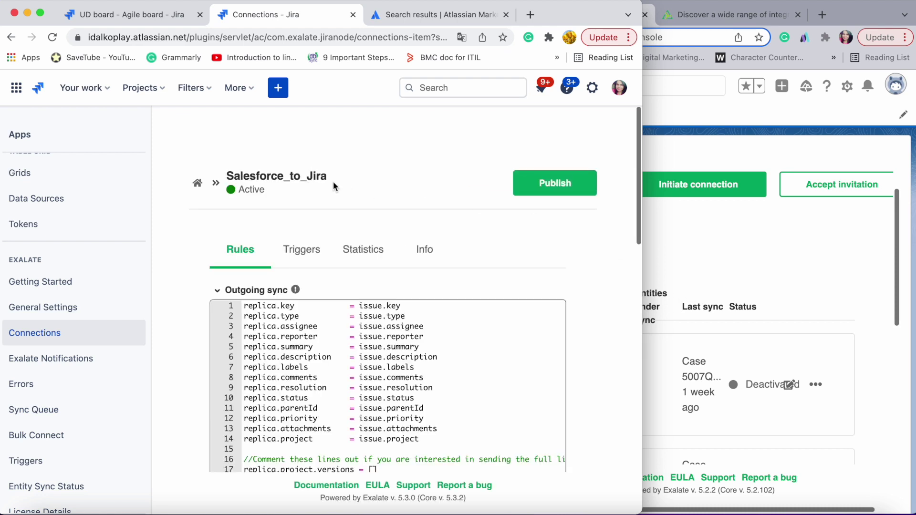
Step: Open the Salesforce_to_Jira connection for editing in the Salesforce Exalate Console
left_click(738, 284)
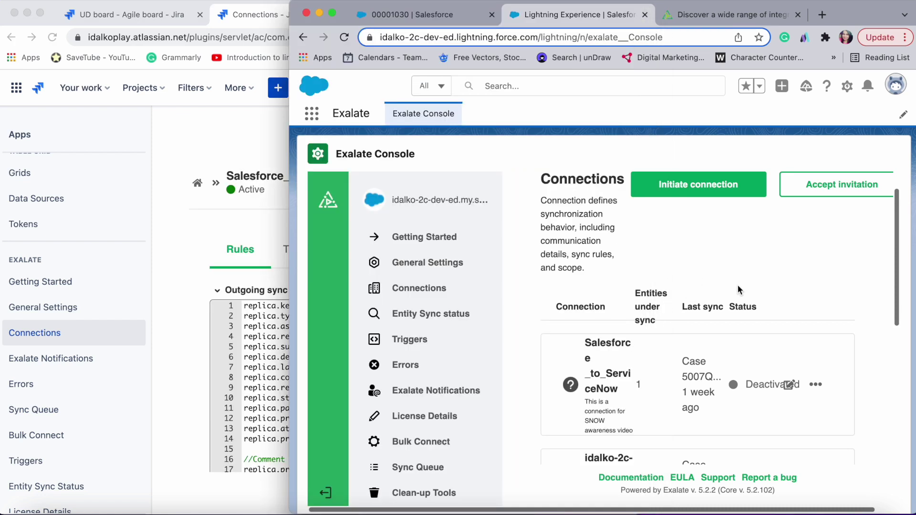
scroll(737, 285, "down", 5)
scroll(737, 285, "down", 2)
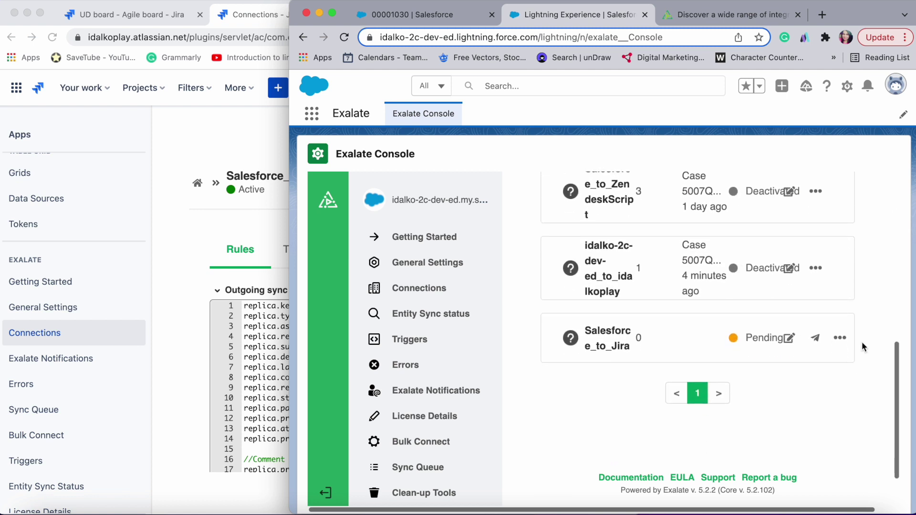
left_click(789, 338)
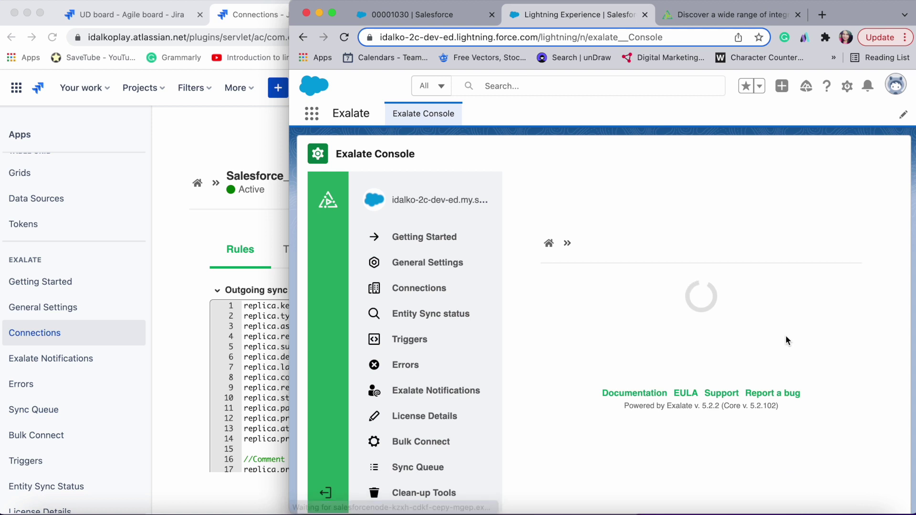
scroll(580, 235, "down", 1)
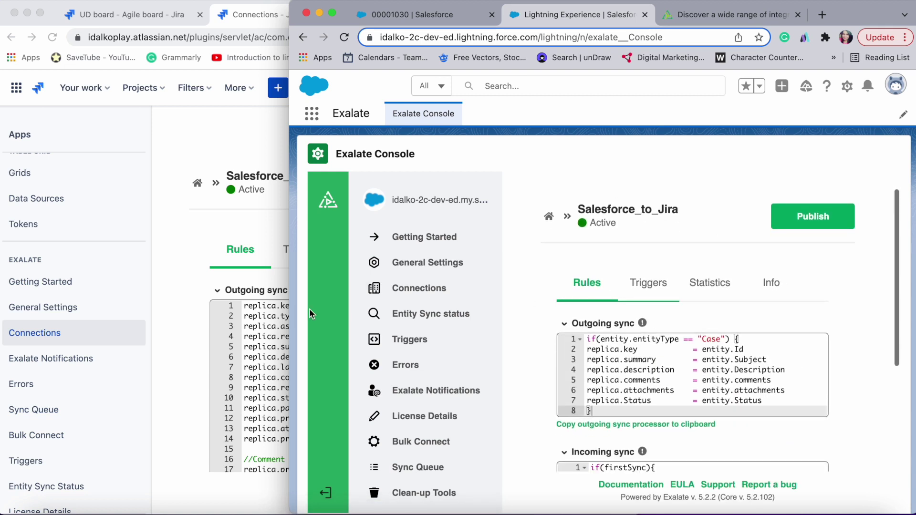
Step: Look through the connection's Triggers, Statistics and Info sections in Salesforce, and return to its Rules
left_click(657, 285)
left_click(709, 286)
left_click(769, 285)
left_click(588, 289)
Step: Compare the connection's configuration in Jira and Salesforce, and examine Jira's outgoing sync rules from summary to project
left_click(200, 251)
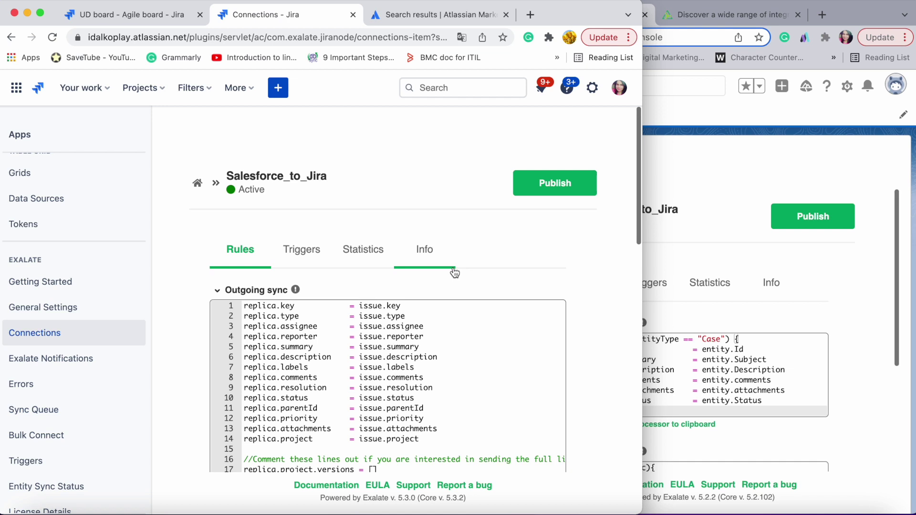
left_click(696, 256)
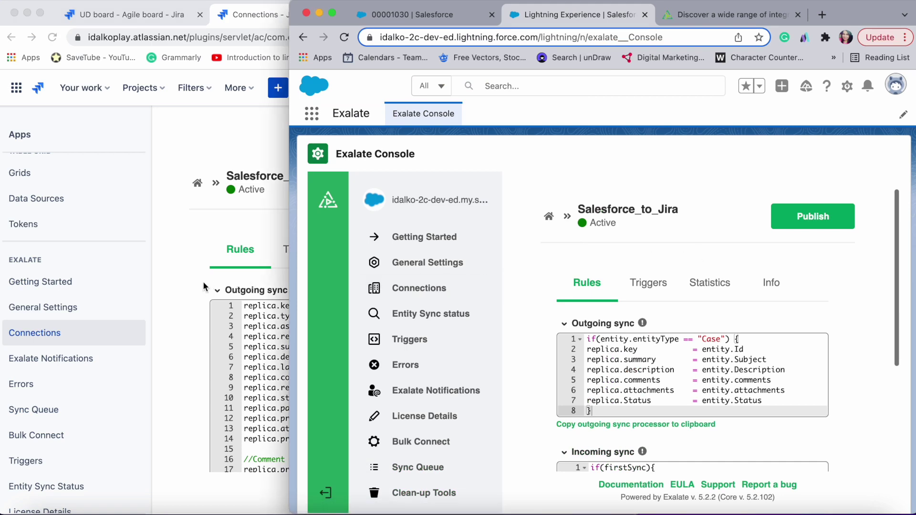
left_click(200, 266)
scroll(199, 268, "down", 1)
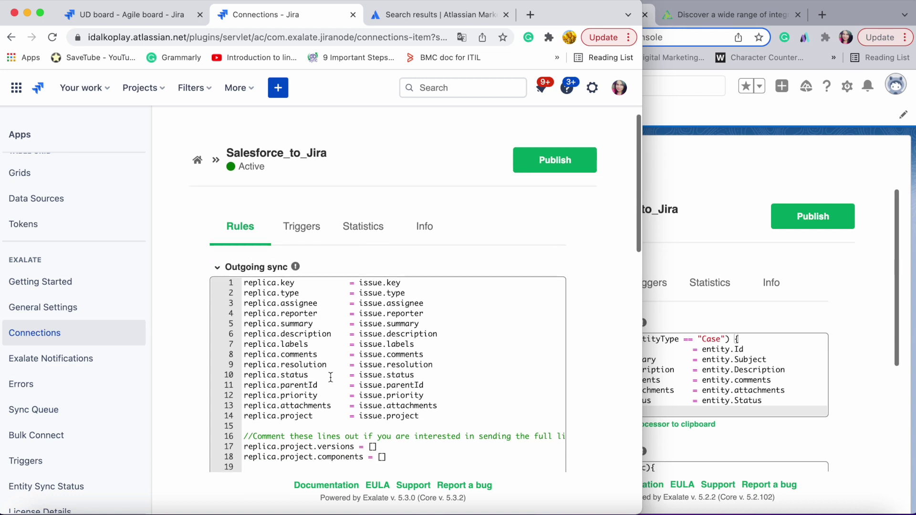
left_click_drag(299, 321, 469, 410)
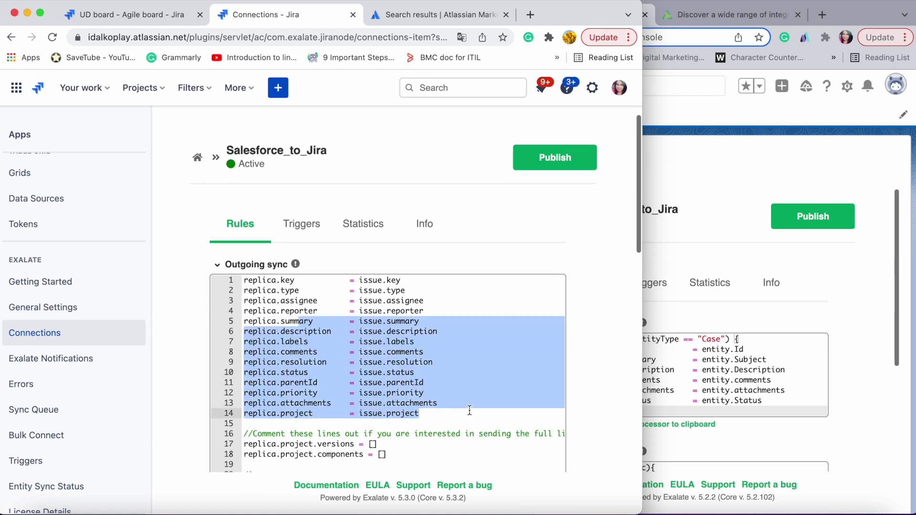
left_click(421, 393)
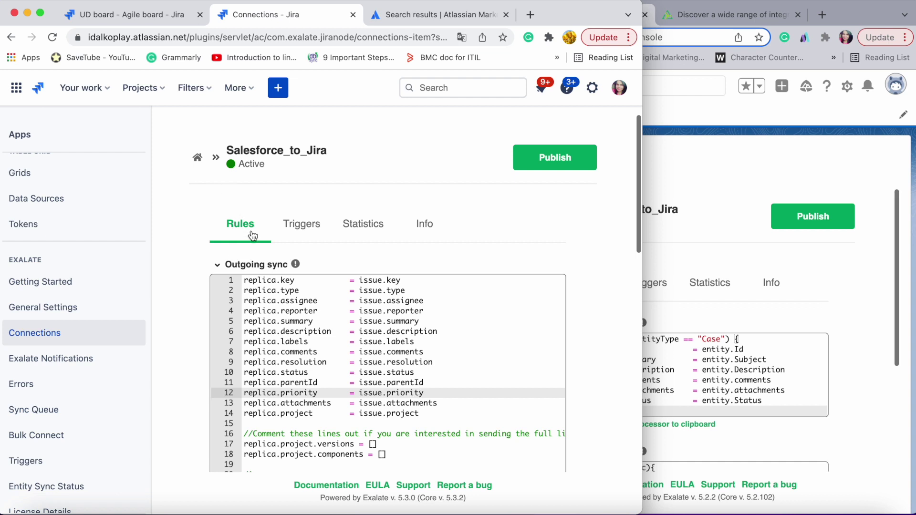
Step: Check the connection's Triggers section in Jira, and return to its Rules to examine the outgoing and incoming sync scripts
left_click(310, 232)
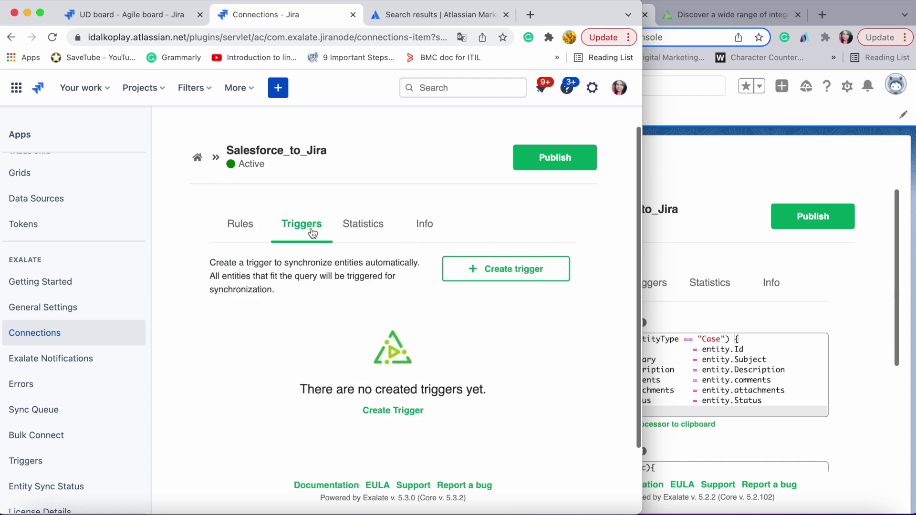
left_click(253, 226)
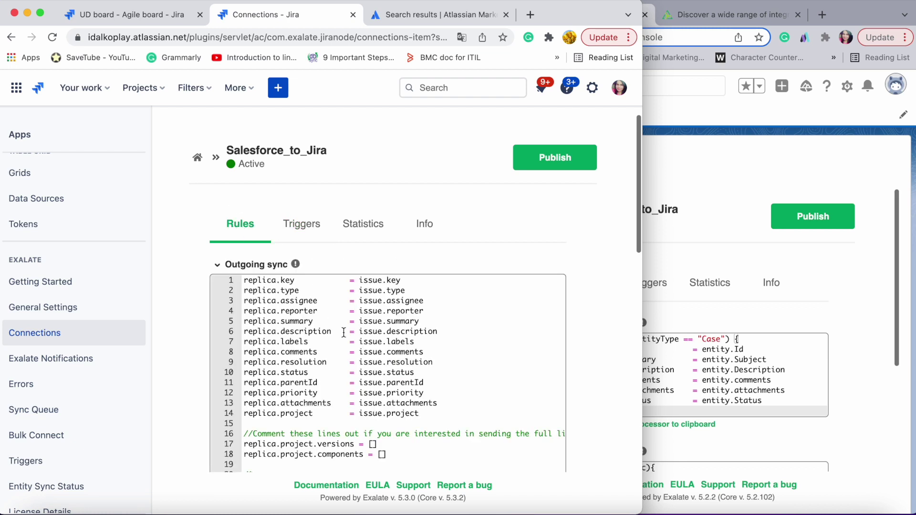
scroll(344, 333, "down", 2)
scroll(375, 325, "down", 10)
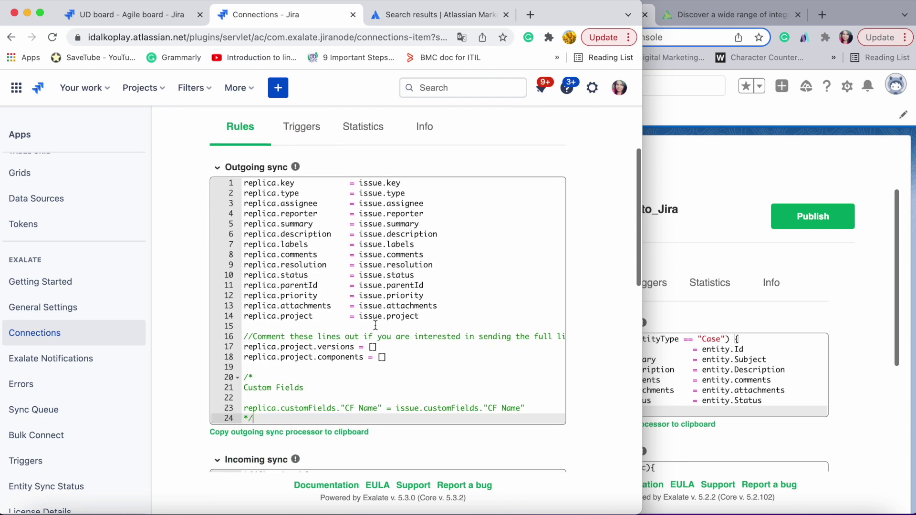
scroll(376, 324, "up", 8)
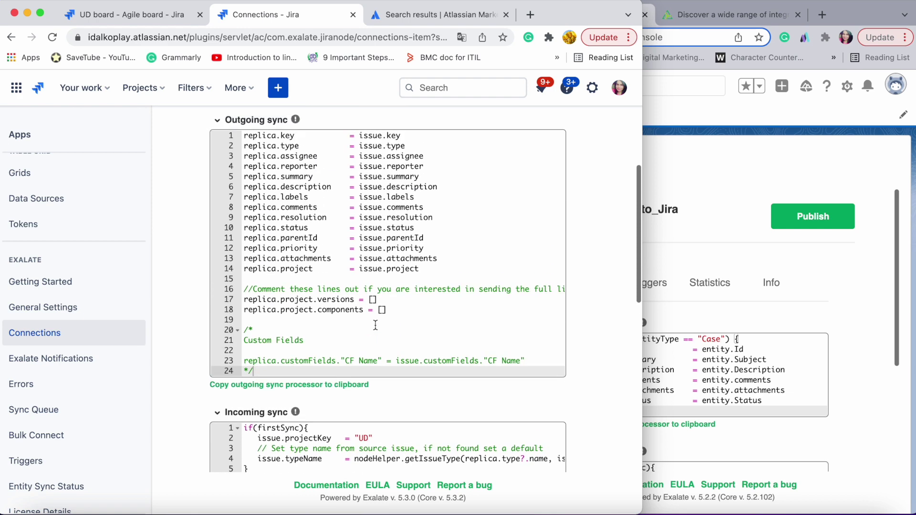
Step: Compare the outgoing and incoming sync scripts of the connection in Jira and Salesforce
left_click(323, 255)
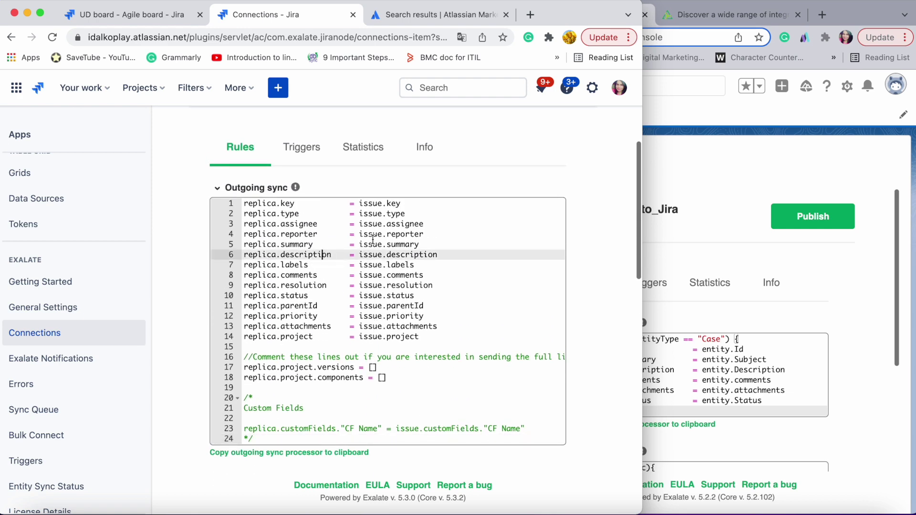
scroll(373, 238, "down", 8)
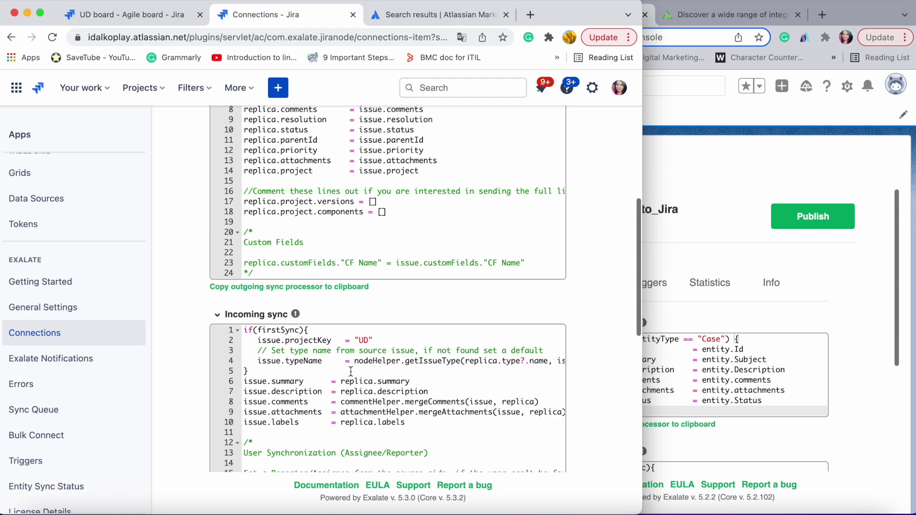
left_click(676, 374)
scroll(676, 373, "down", 3)
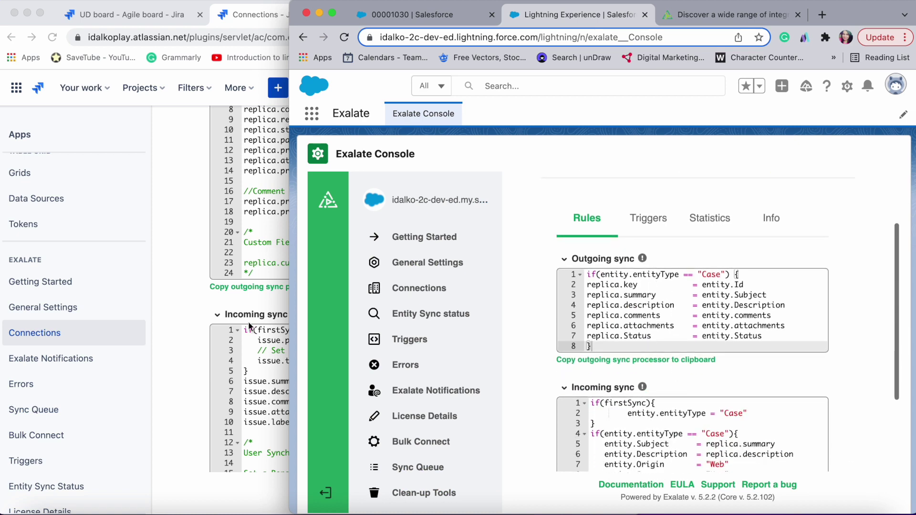
left_click(260, 368)
scroll(347, 301, "up", 5)
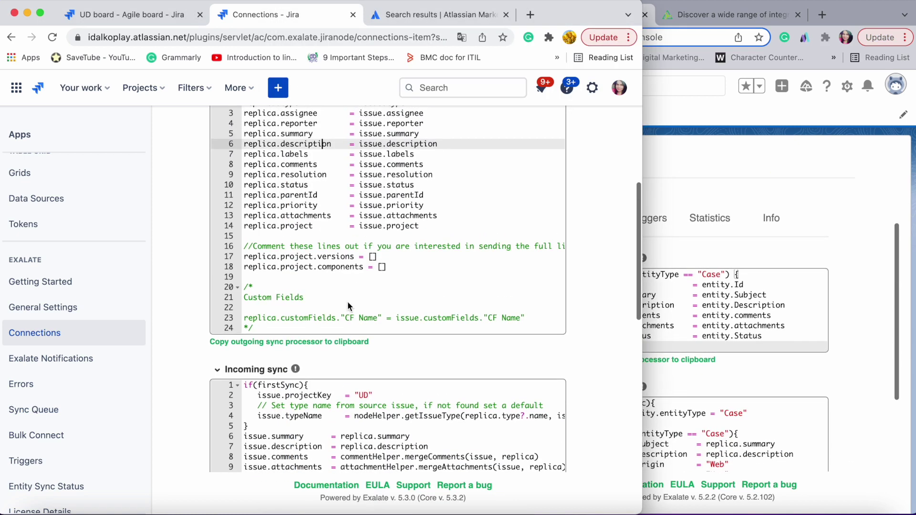
Step: Examine Jira's outgoing sync script from issue type to labels, focusing on the replica.description line
left_click(396, 250)
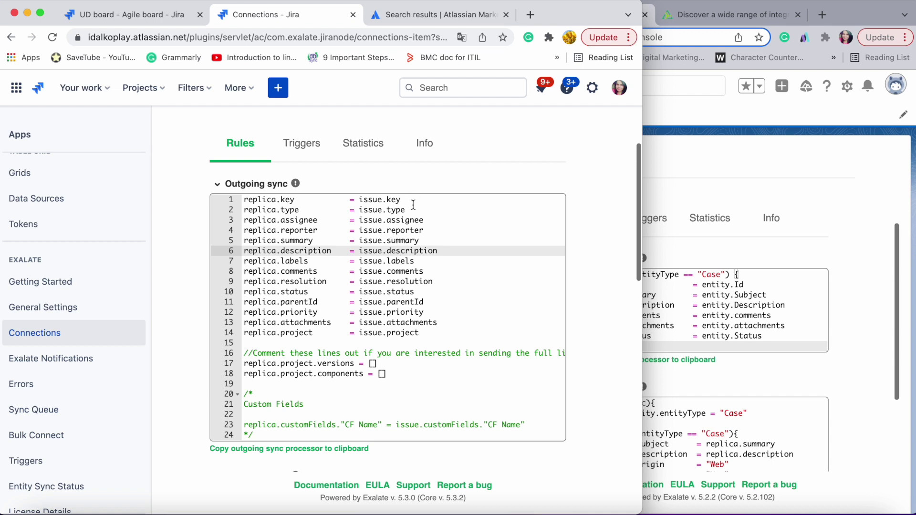
left_click_drag(413, 210, 392, 210)
left_click(414, 220)
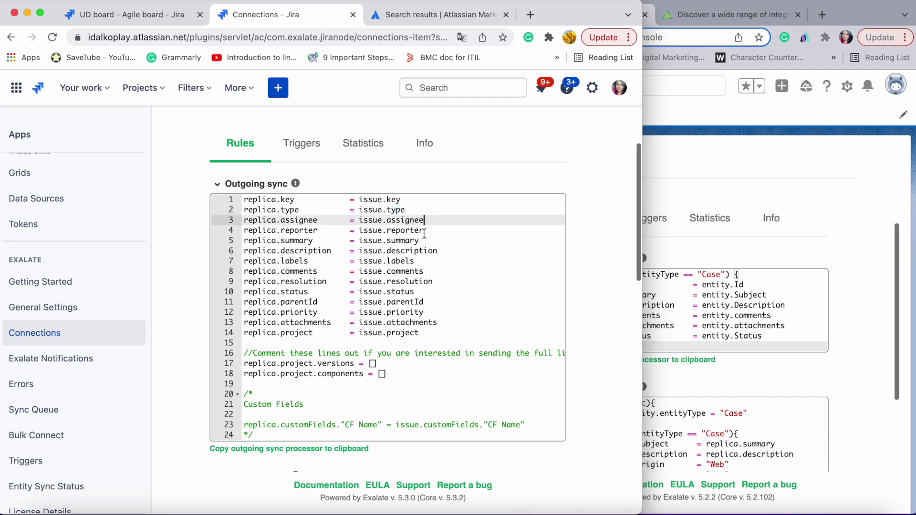
left_click(422, 242)
left_click_drag(400, 250, 253, 241)
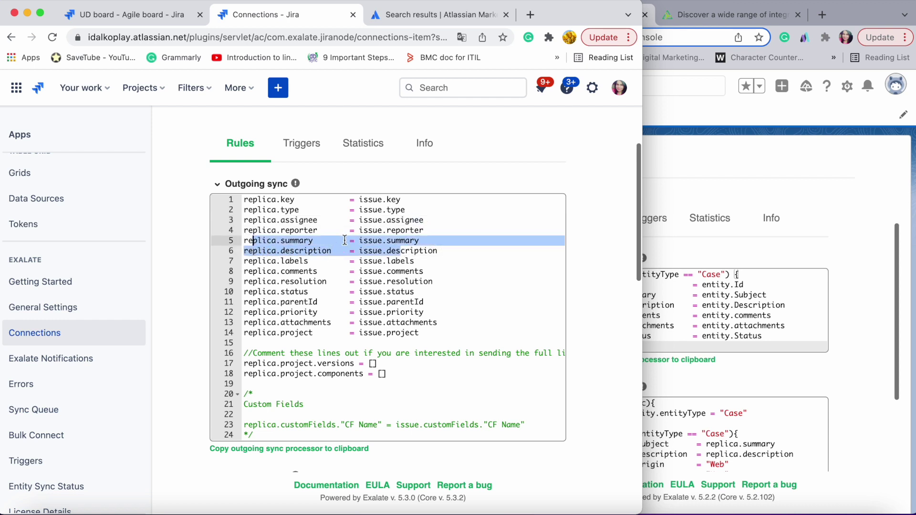
left_click_drag(337, 250, 242, 231)
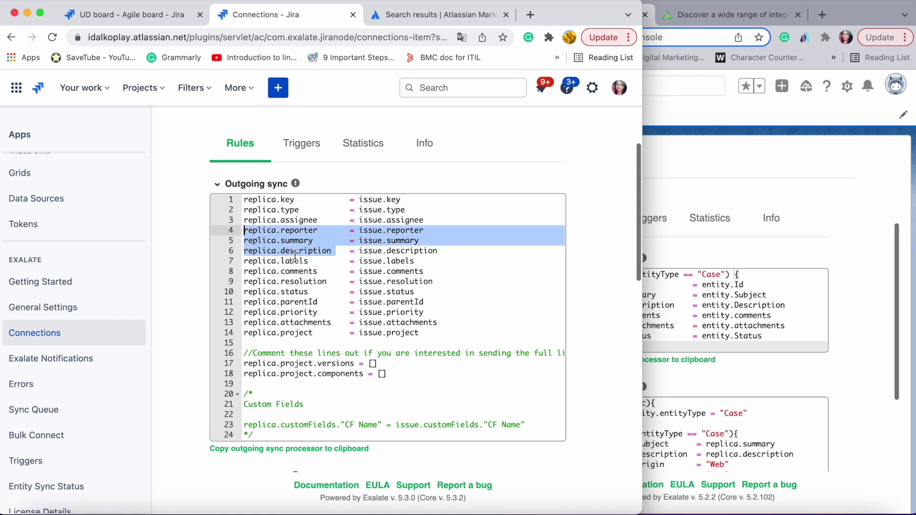
left_click(302, 260)
left_click_drag(303, 256, 304, 260)
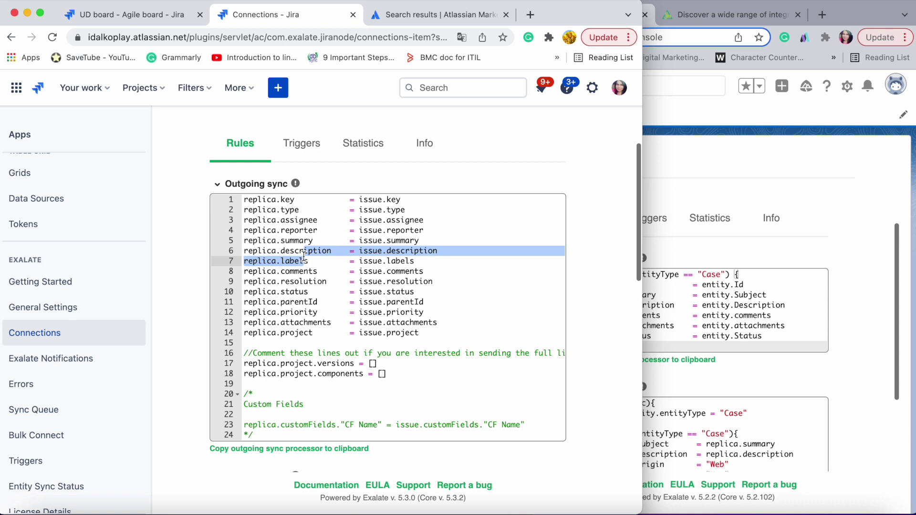
left_click(402, 250)
left_click(439, 251)
left_click_drag(439, 251, 248, 251)
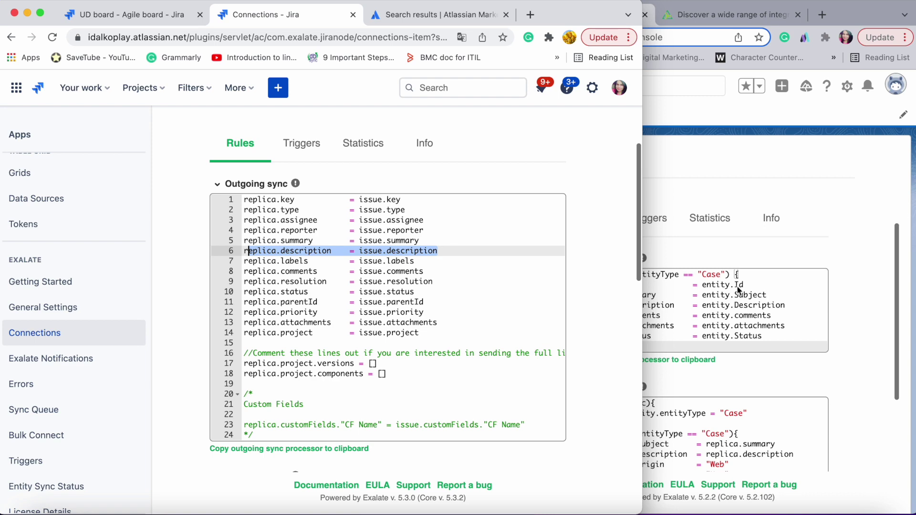
Step: In Salesforce, examine the incoming sync script's firstSync block and the line mapping the replica's description to entity.Description
left_click(792, 297)
scroll(792, 296, "down", 5)
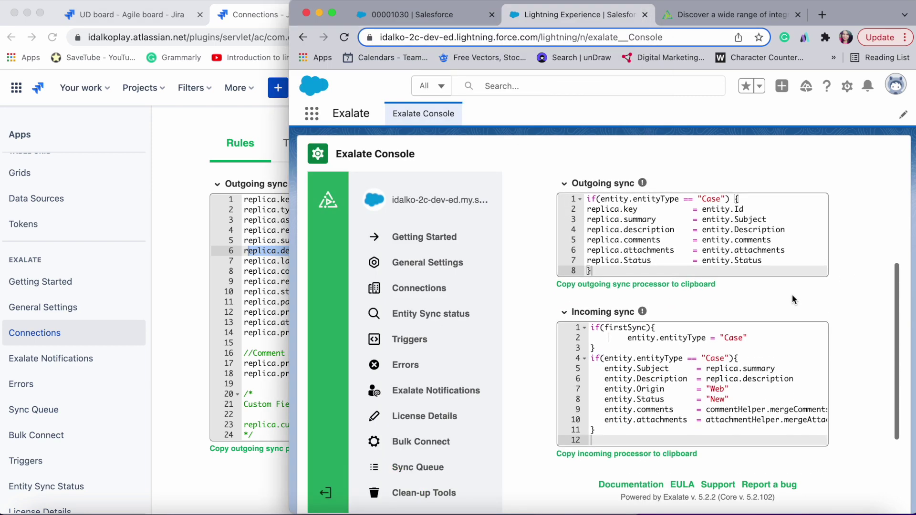
left_click_drag(796, 276, 605, 278)
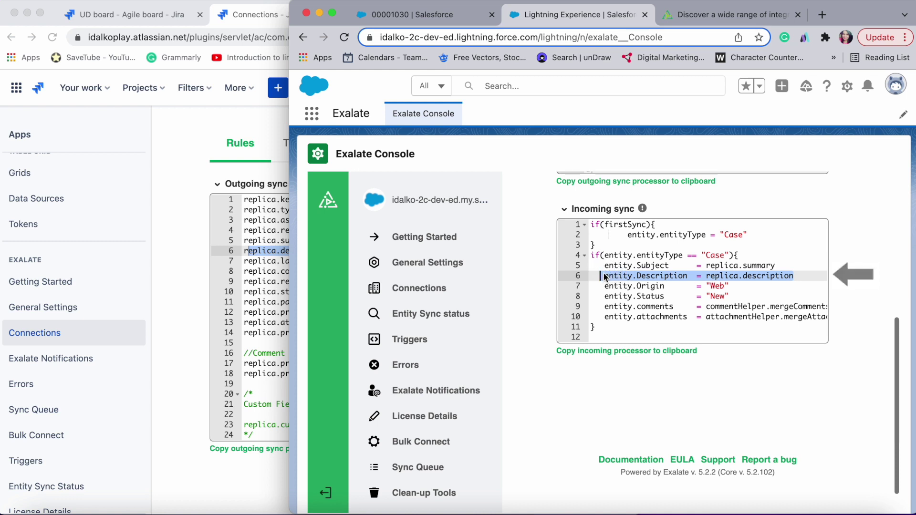
left_click(707, 238)
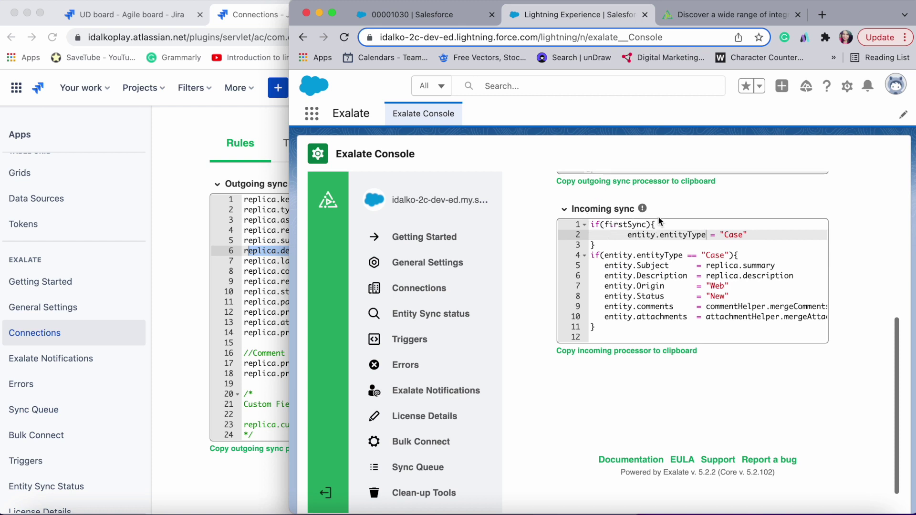
left_click_drag(759, 237, 593, 277)
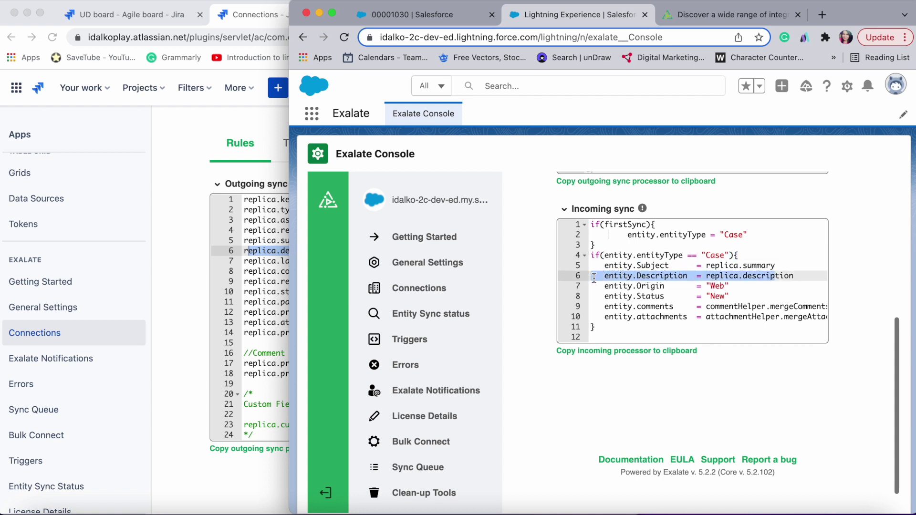
left_click(594, 277)
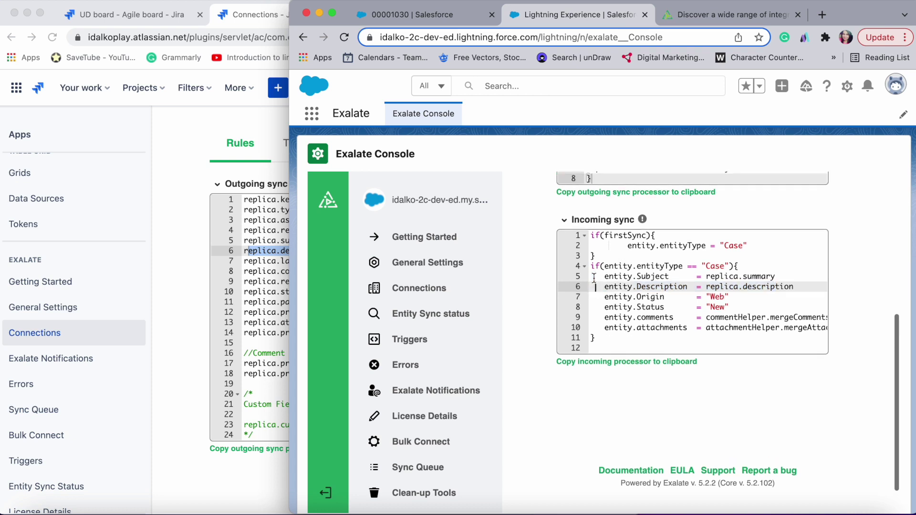
Step: Examine the whole outgoing sync script for Case entities in Salesforce, including its description, comments and attachments mappings
scroll(676, 301, "up", 4)
left_click(663, 333)
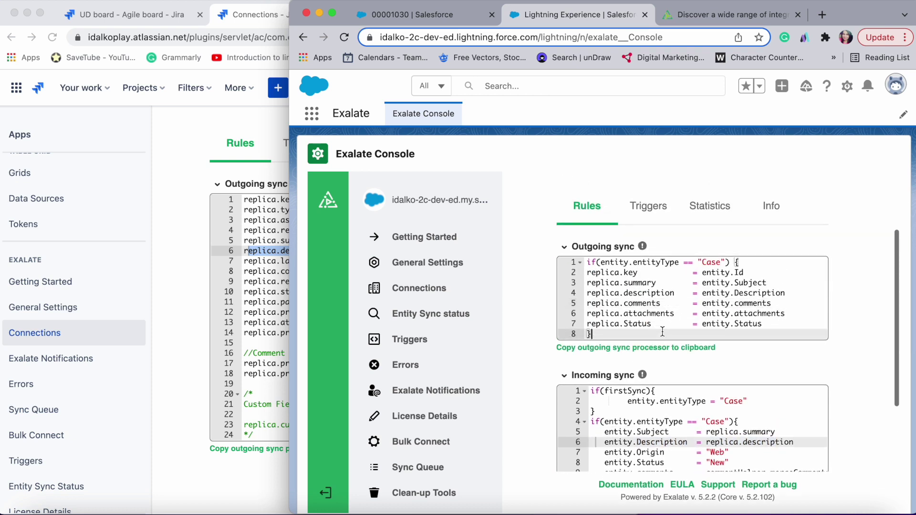
left_click_drag(637, 334, 571, 257)
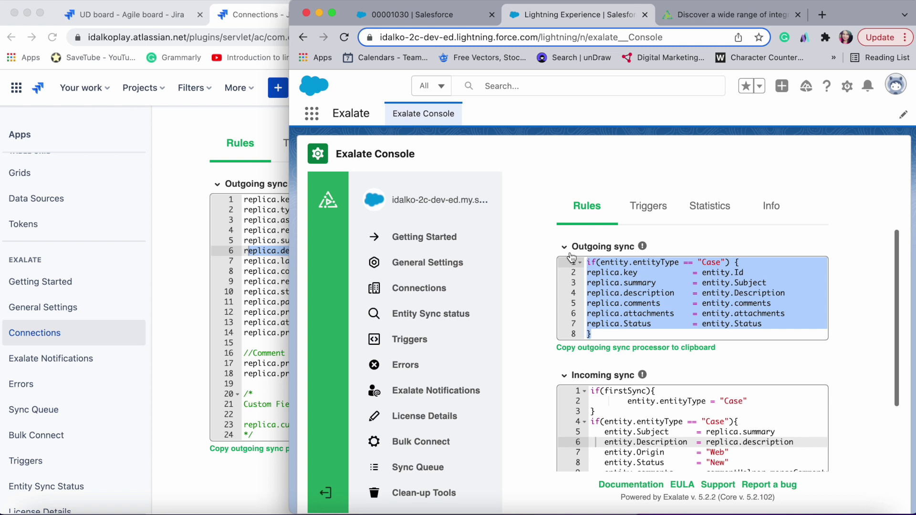
left_click(725, 309)
left_click_drag(762, 293, 722, 313)
left_click(794, 304)
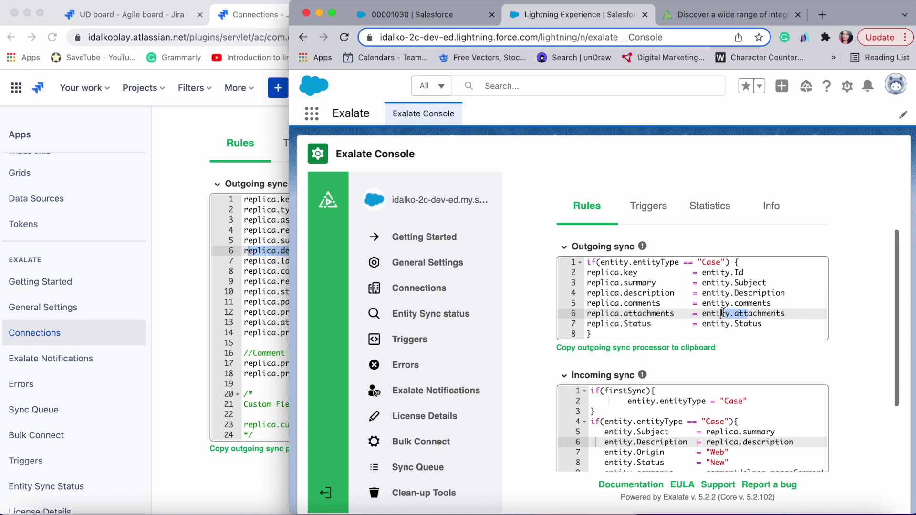
Step: Examine Jira's incoming sync script: the firstSync project key, the default issue type, and the summary-to-labels field mappings
left_click(223, 322)
scroll(300, 329, "down", 5)
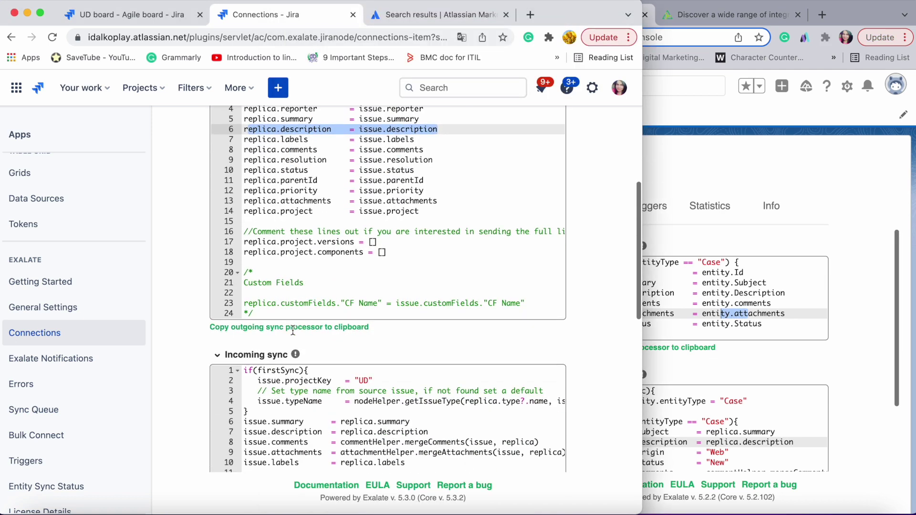
left_click_drag(405, 363, 364, 329)
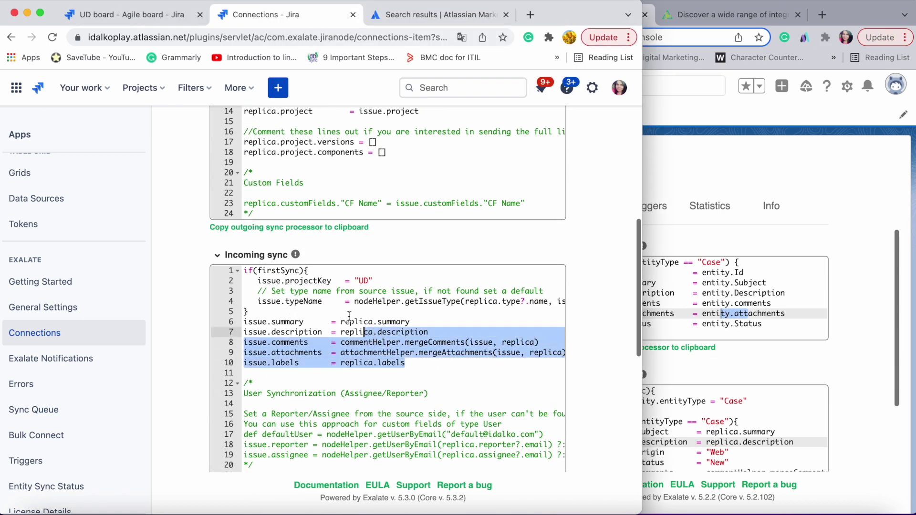
double_click(278, 270)
left_click_drag(396, 280, 346, 276)
left_click(398, 301)
scroll(398, 305, "right", 3)
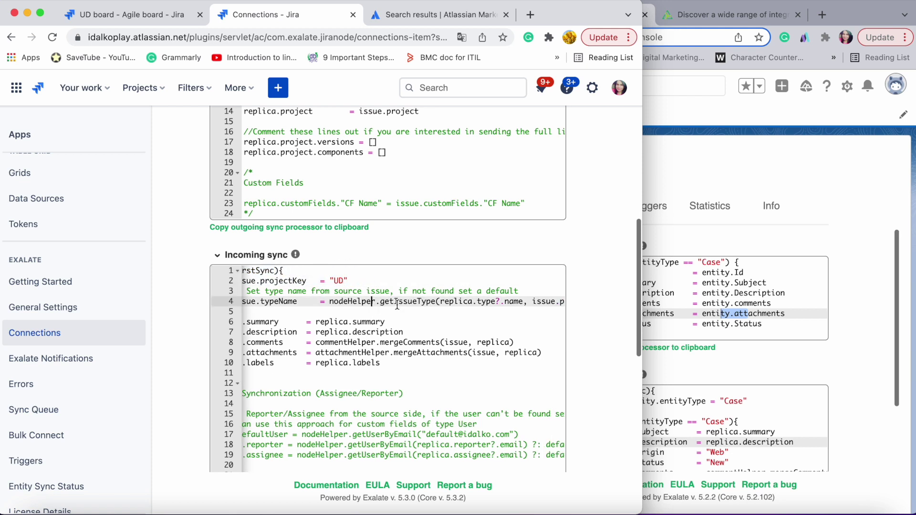
scroll(397, 306, "right", 3)
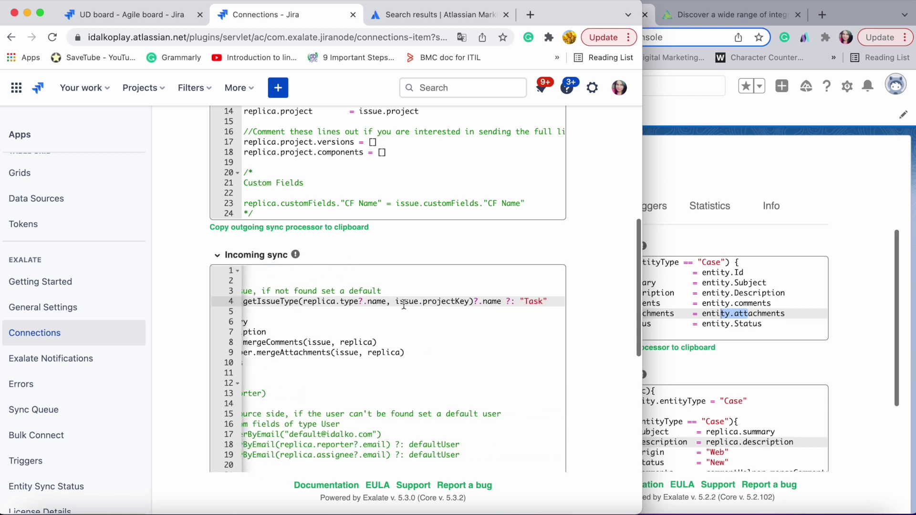
double_click(531, 301)
scroll(504, 338, "left", 5)
left_click_drag(437, 342, 356, 332)
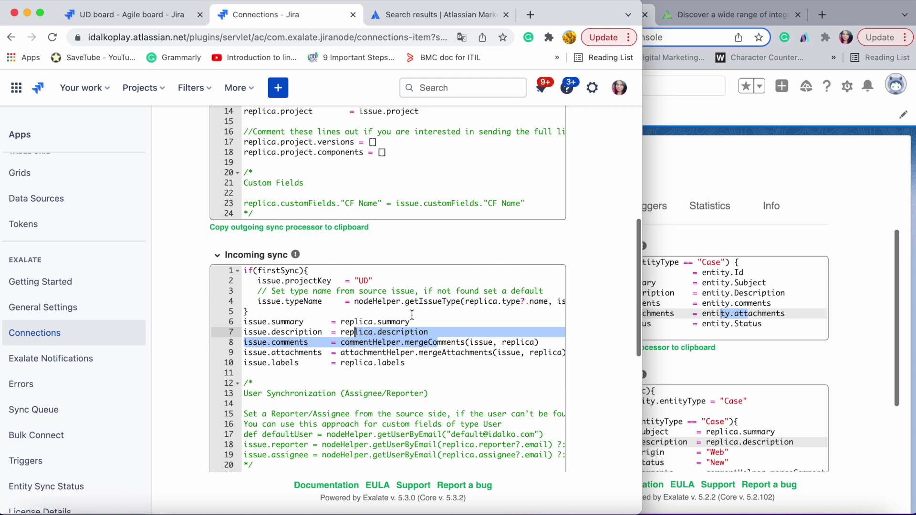
left_click(278, 330)
Step: Add an empty line below the closing brace of Salesforce's outgoing sync script, and examine its Case condition
left_click(683, 317)
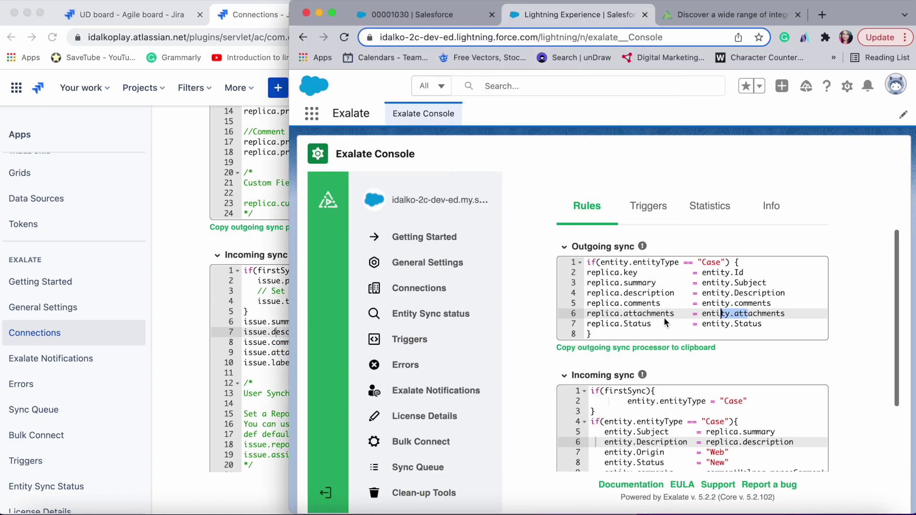
left_click(631, 326)
left_click(622, 329)
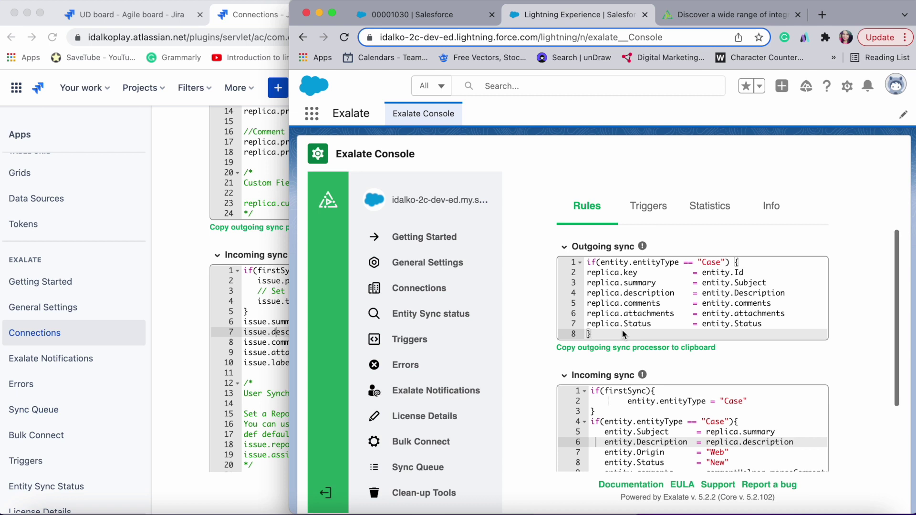
key("Return")
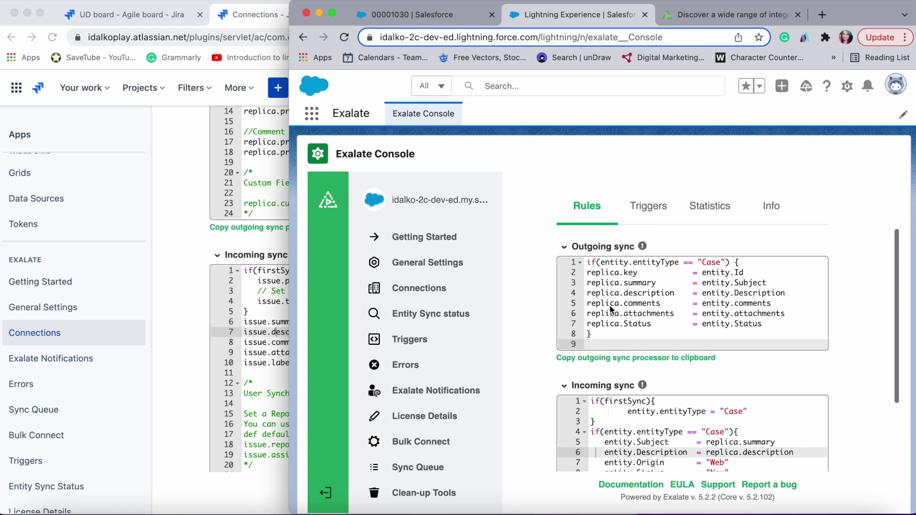
left_click_drag(586, 262, 759, 264)
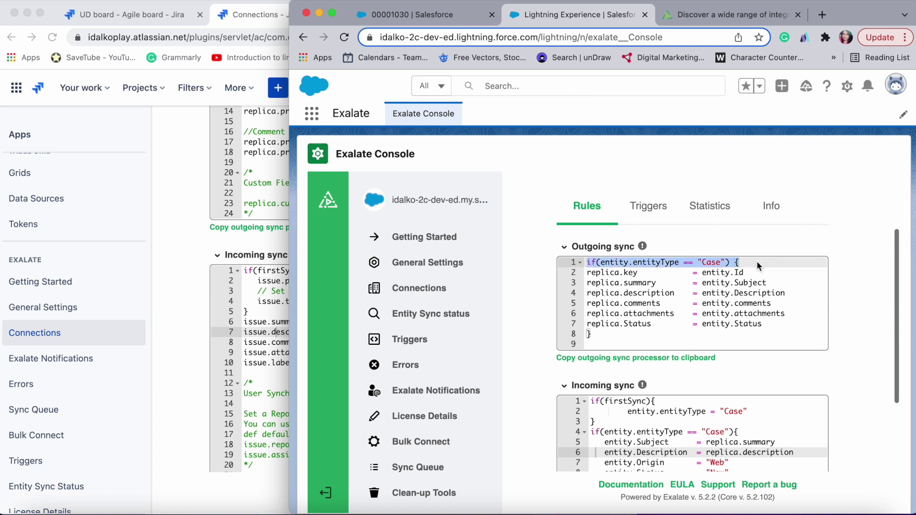
left_click(622, 331)
key("Delete")
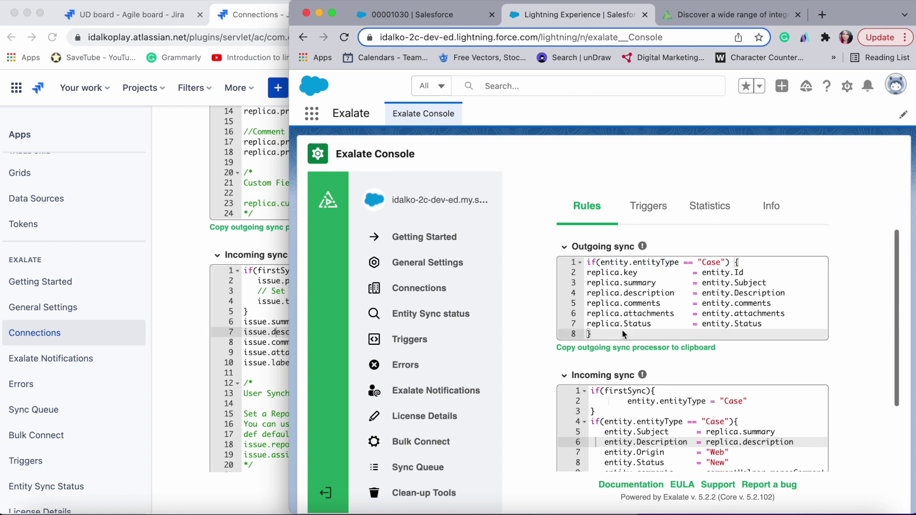
key("Return")
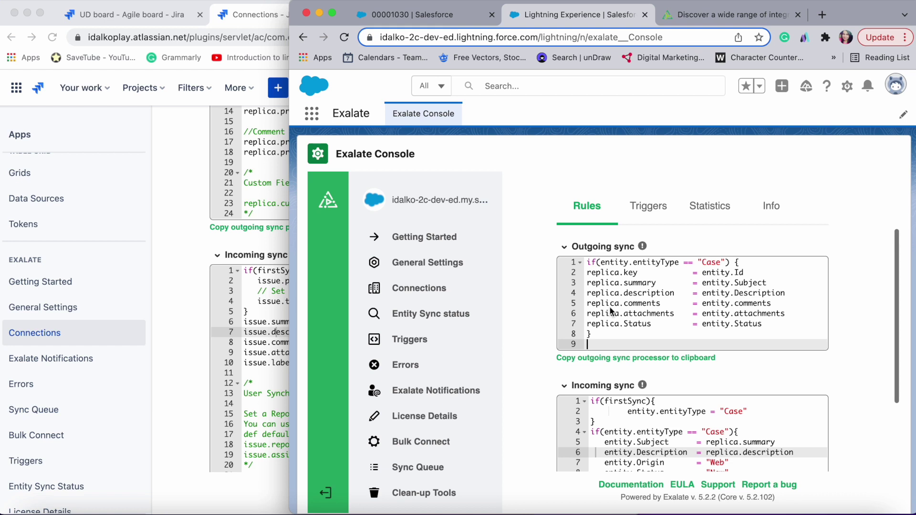
left_click_drag(589, 264, 756, 262)
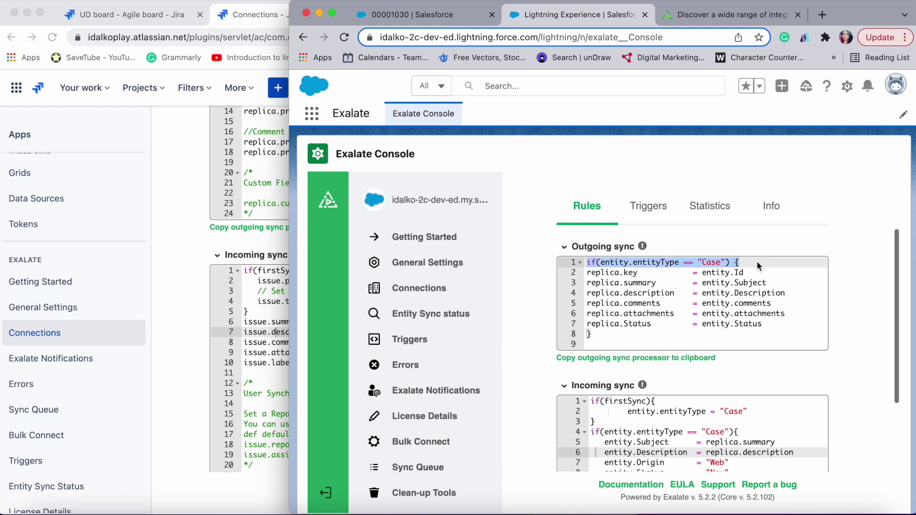
left_click(603, 344)
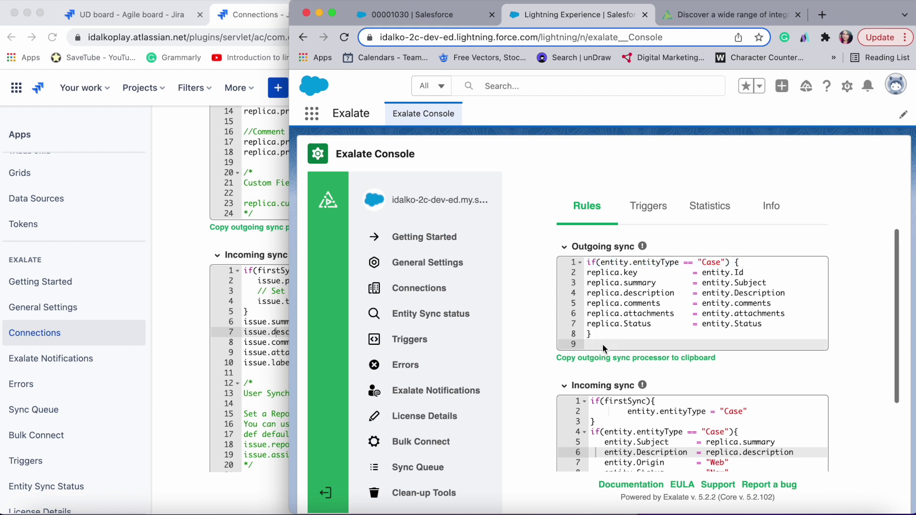
Step: Review the outgoing replica mappings from key to Status, and publish the Salesforce_to_Jira connection
left_click_drag(778, 329, 596, 275)
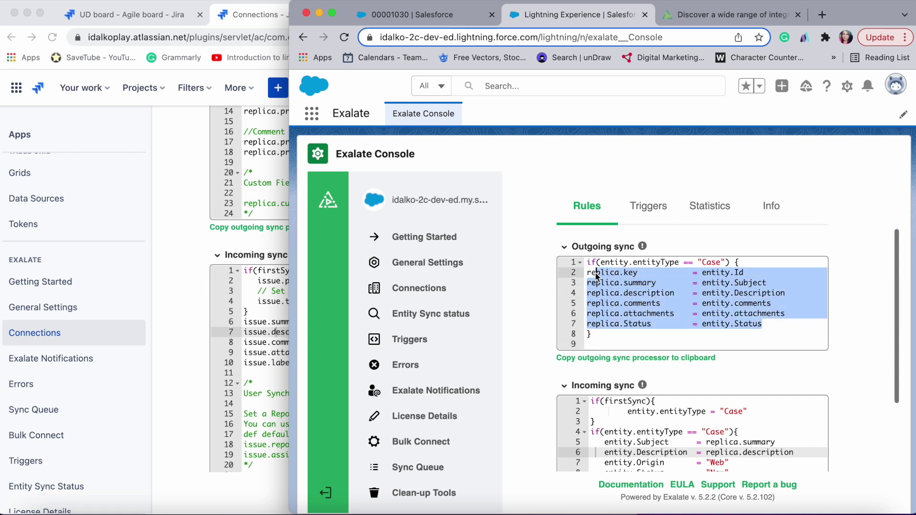
left_click(595, 341)
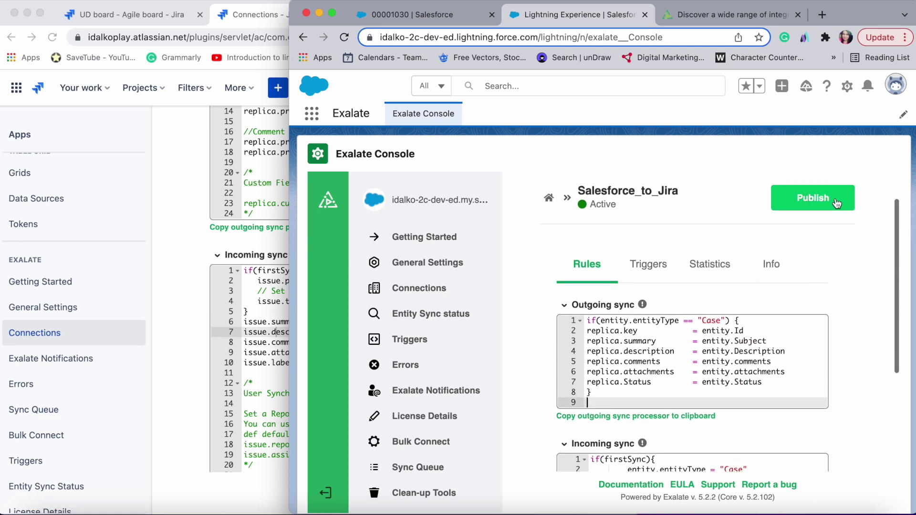
left_click(835, 201)
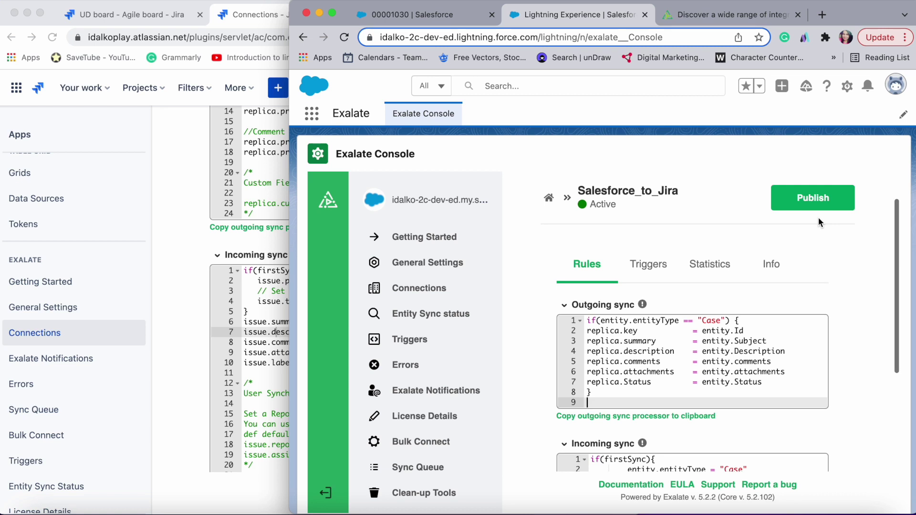
scroll(771, 308, "down", 5)
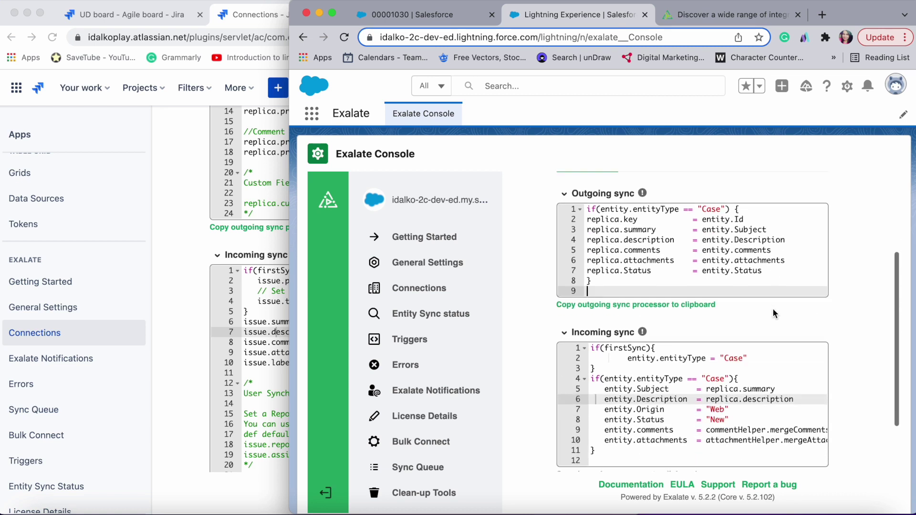
Step: Examine Salesforce's incoming sync script, from the Case field mappings to the entity type assigned on first sync
left_click(735, 359)
left_click(634, 390)
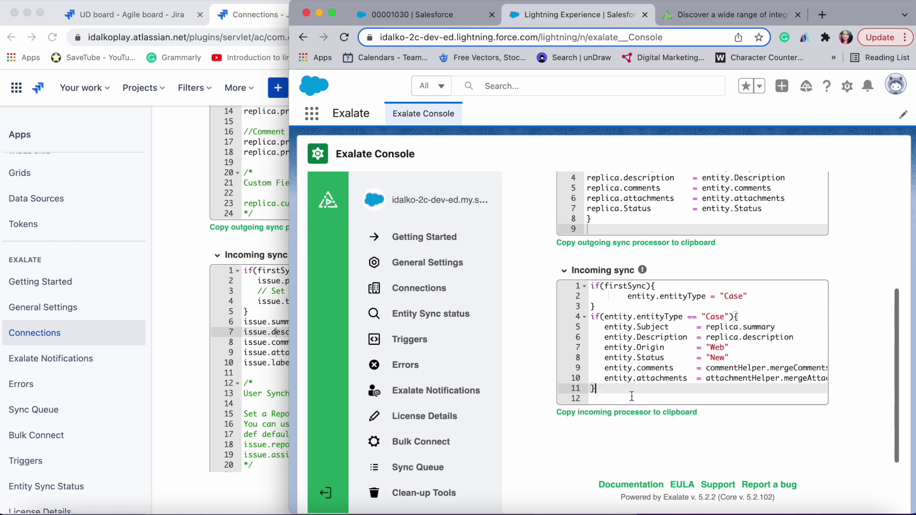
left_click(605, 398)
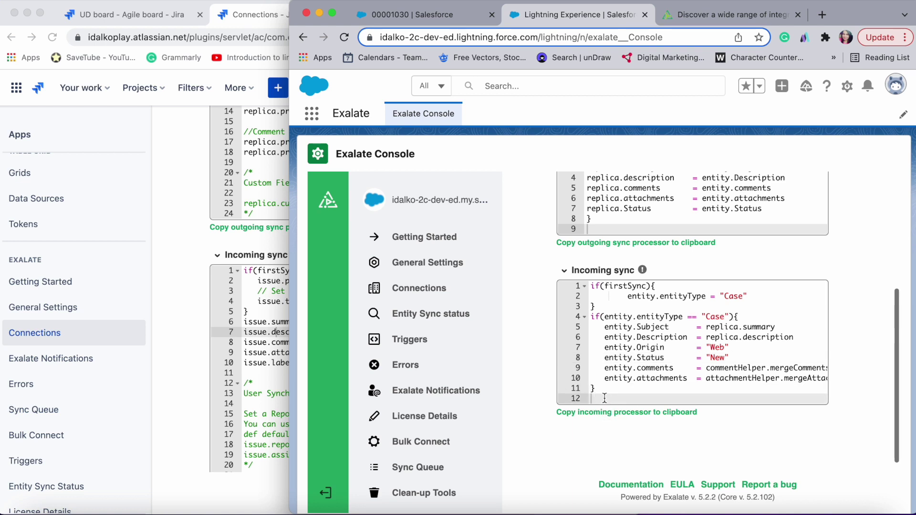
left_click(739, 298)
left_click_drag(739, 298, 726, 298)
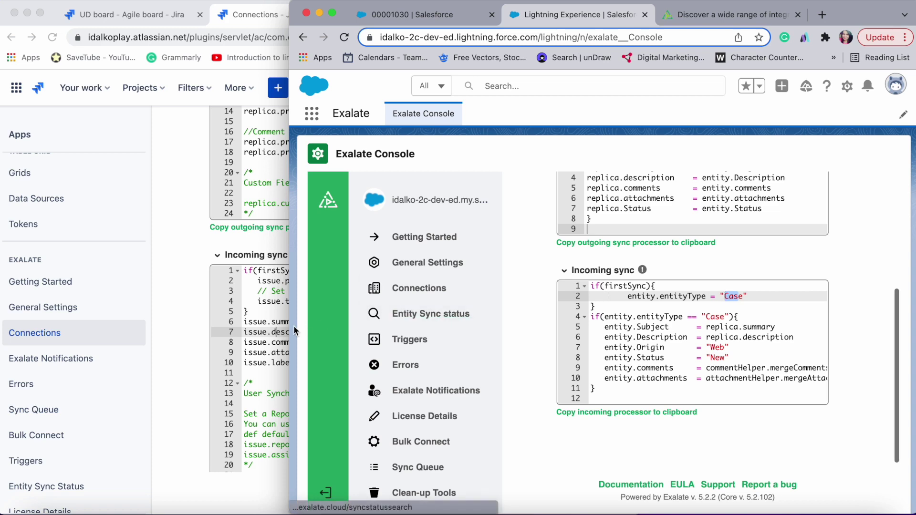
Step: Examine the rest of Jira's incoming sync script, including the user, comment, status mapping and custom field sections
left_click(266, 347)
scroll(322, 370, "down", 2)
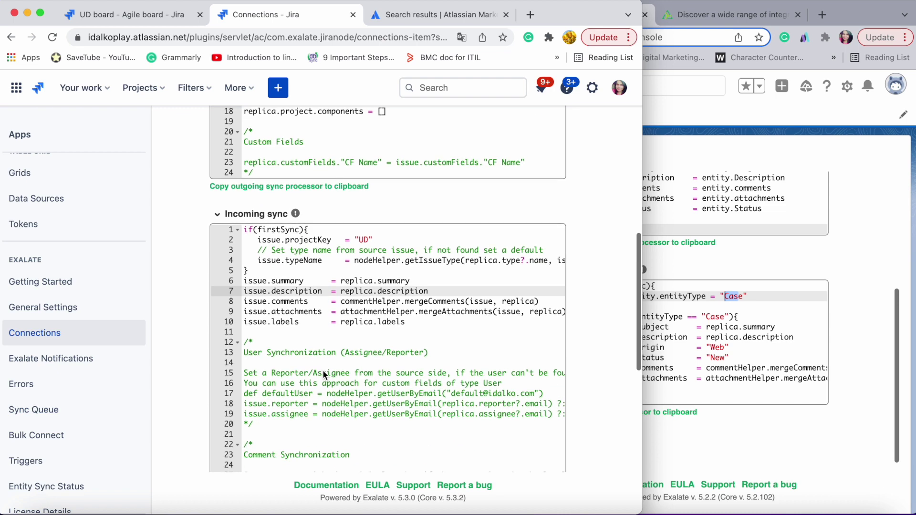
scroll(285, 380, "down", 5)
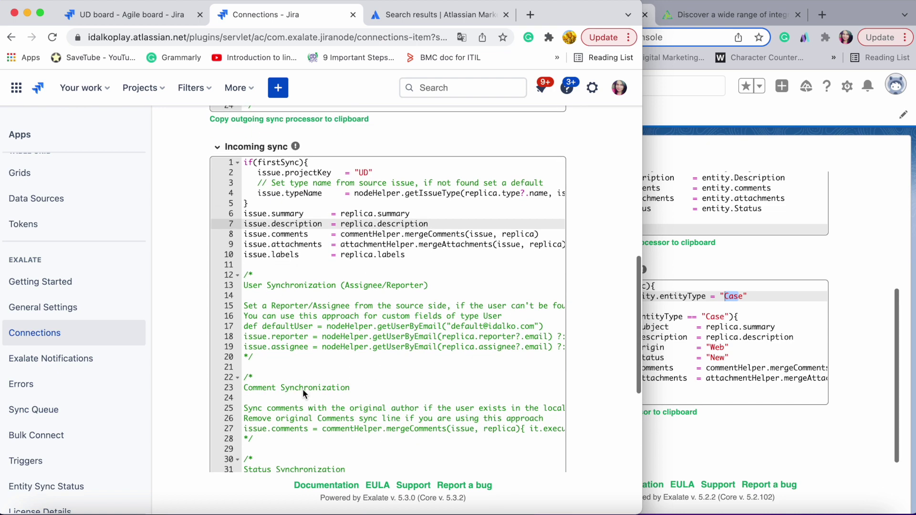
scroll(298, 392, "down", 8)
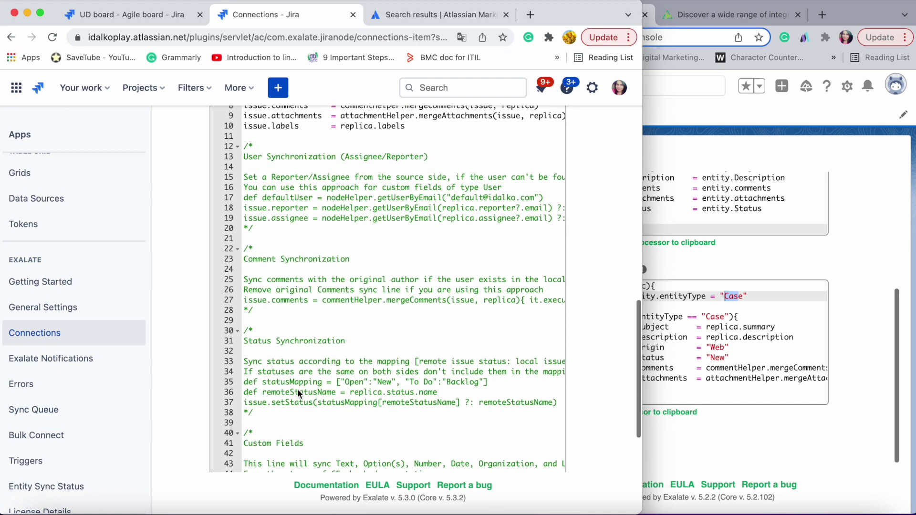
left_click(296, 370)
left_click_drag(296, 370, 478, 388)
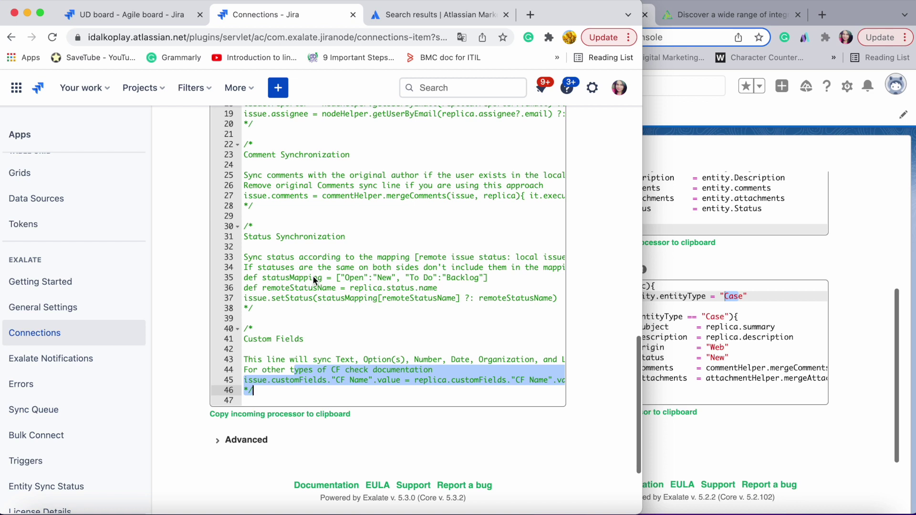
left_click(288, 279)
left_click_drag(288, 279, 448, 306)
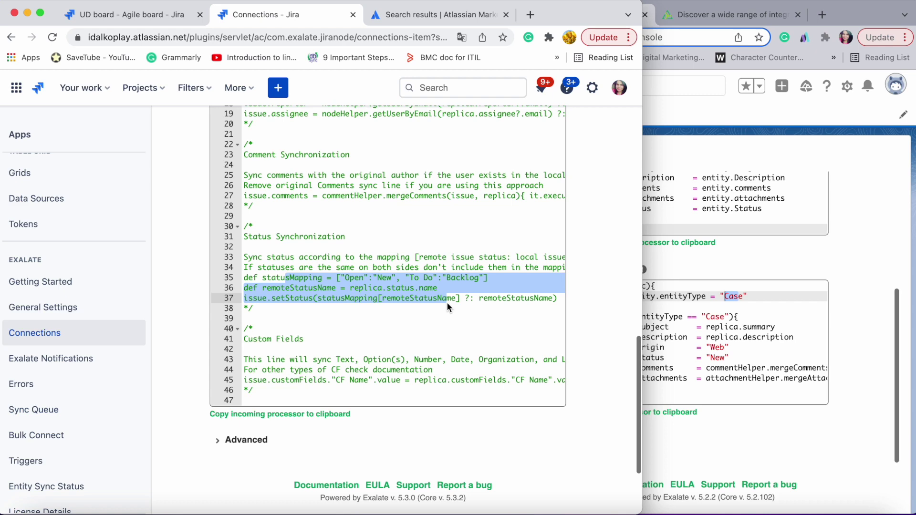
scroll(446, 302, "up", 15)
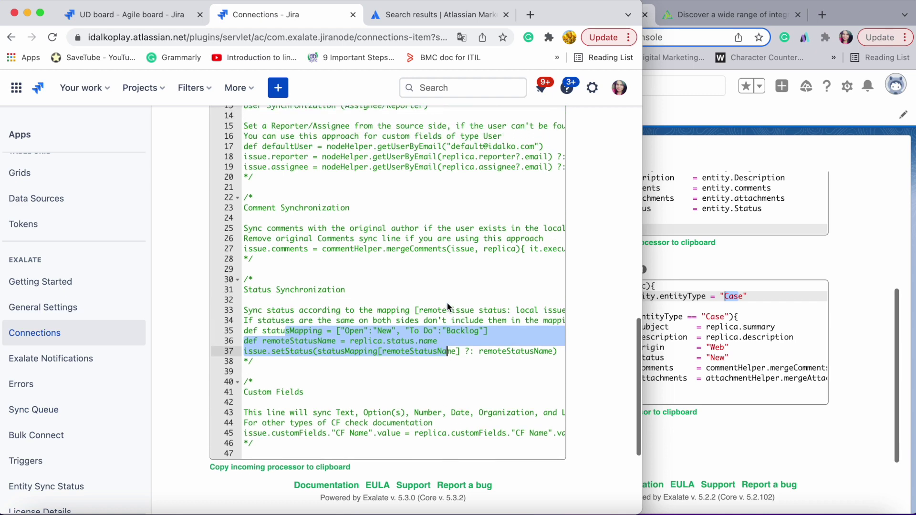
scroll(446, 302, "up", 5)
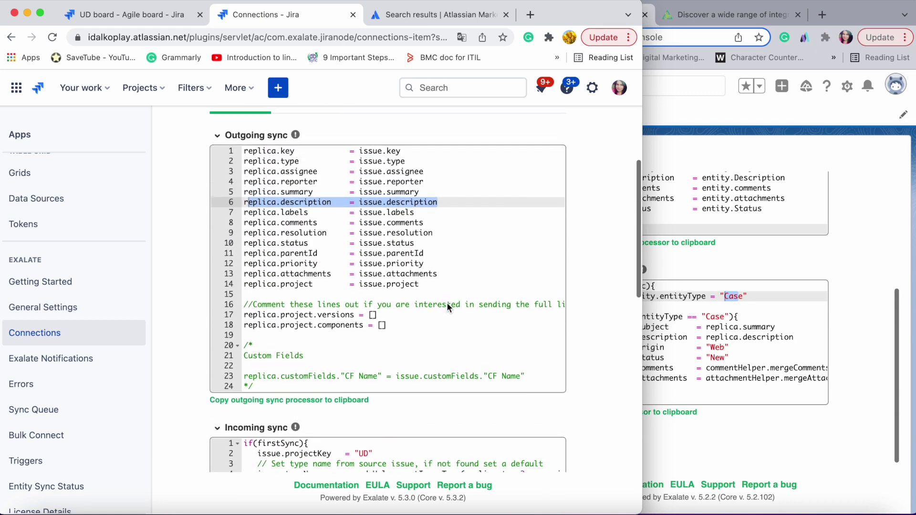
Step: Show the connection's triggers on both the Salesforce side and the Jira side
left_click(763, 263)
scroll(762, 263, "up", 5)
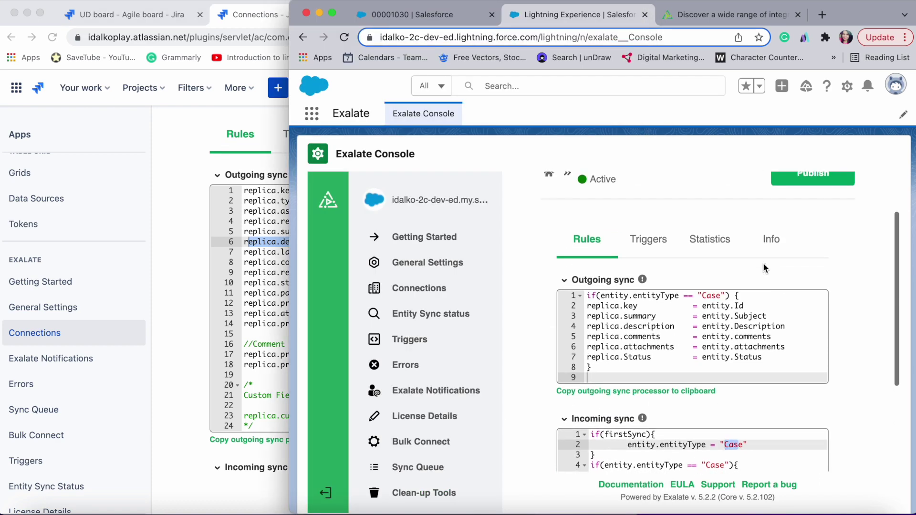
left_click(661, 245)
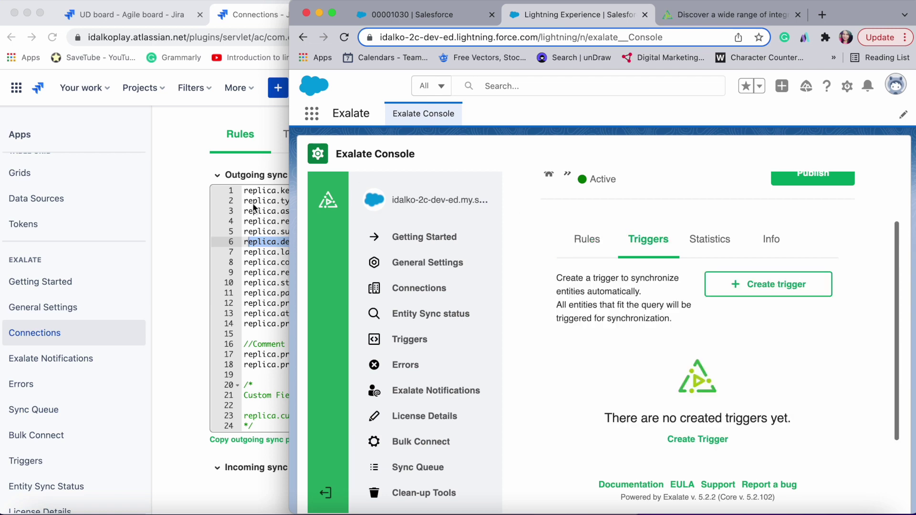
left_click(256, 210)
left_click(301, 134)
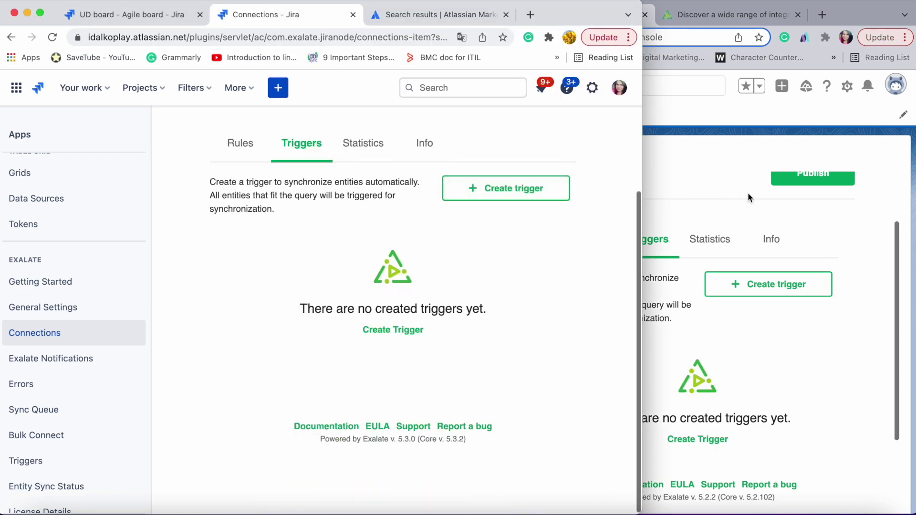
Step: Start a new trigger for the Salesforce_to_Jira connection in Salesforce, with Case as its entity type
left_click(748, 194)
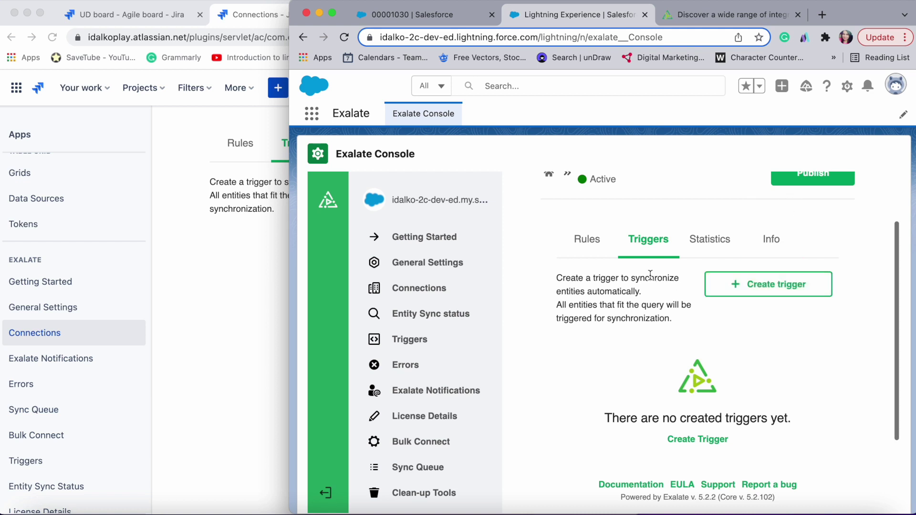
scroll(650, 276, "up", 2)
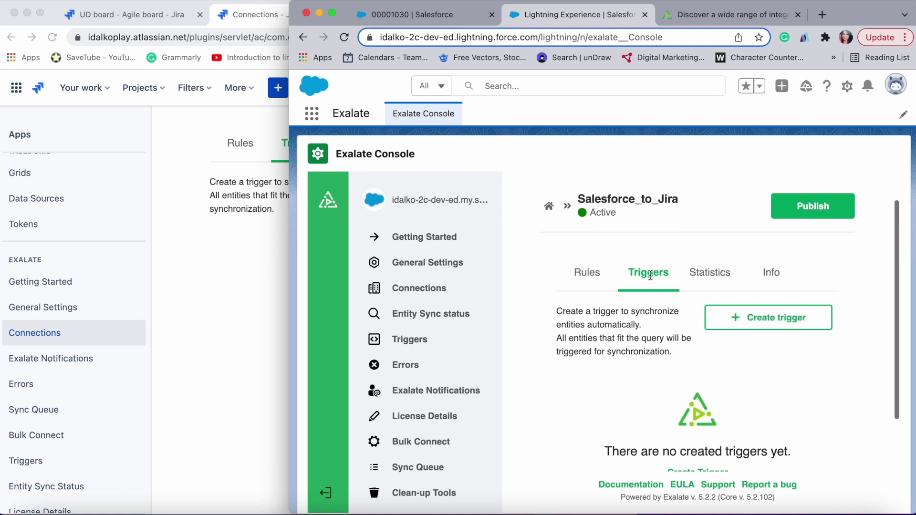
left_click(762, 326)
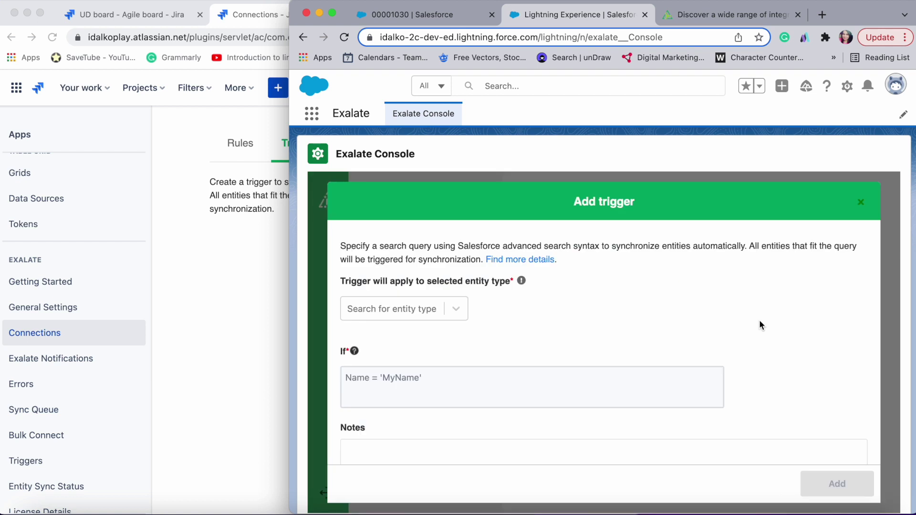
left_click(460, 308)
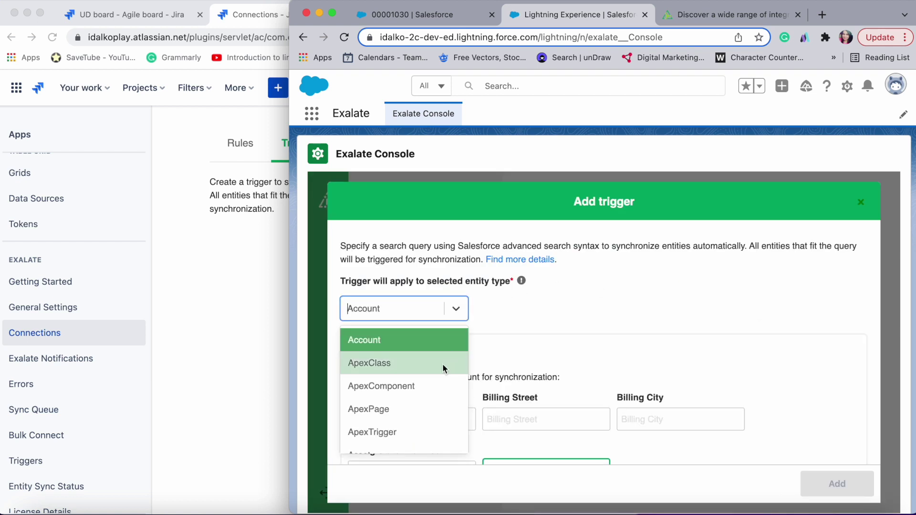
scroll(430, 381, "down", 3)
scroll(430, 380, "down", 1)
type("case")
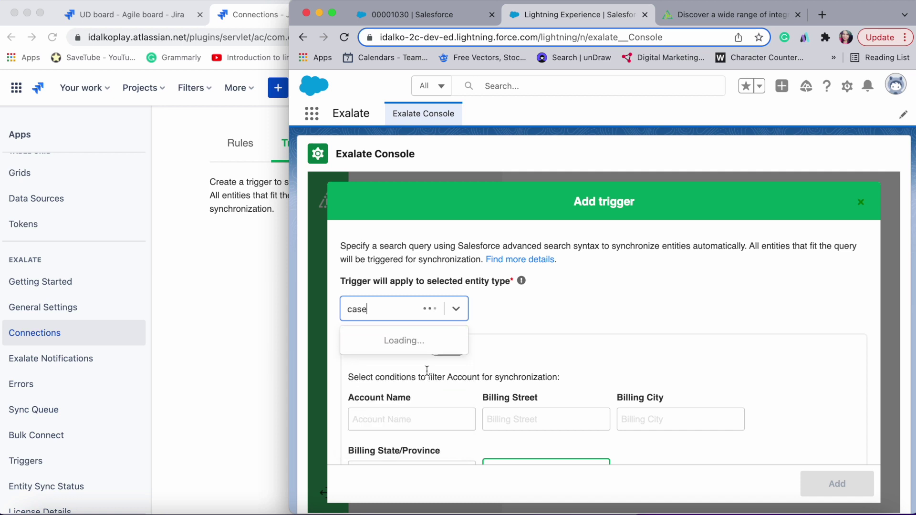
left_click(419, 344)
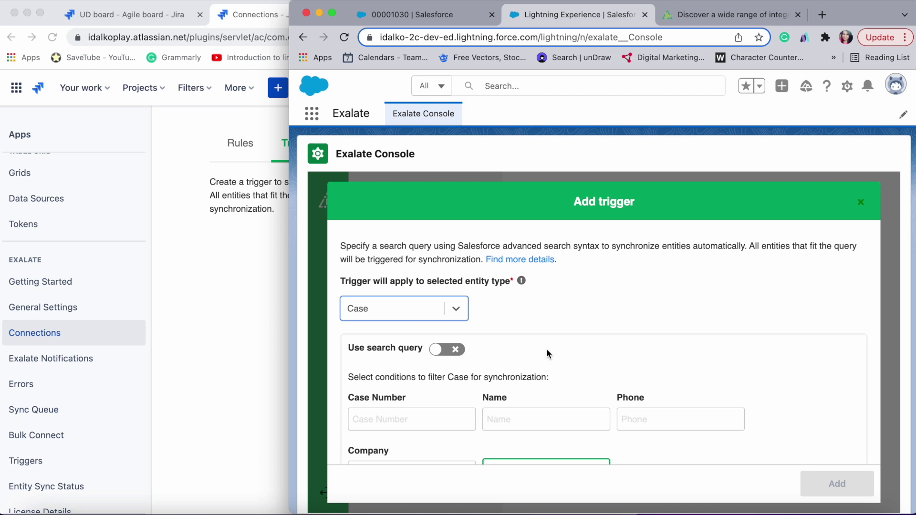
Step: Set the Case trigger's Company filter condition to iDalko
scroll(546, 346, "down", 3)
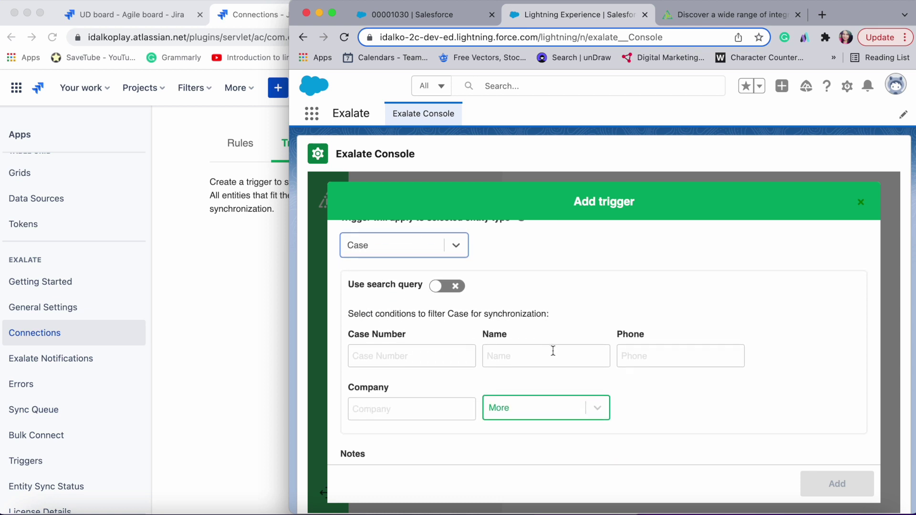
left_click(426, 349)
left_click(710, 352)
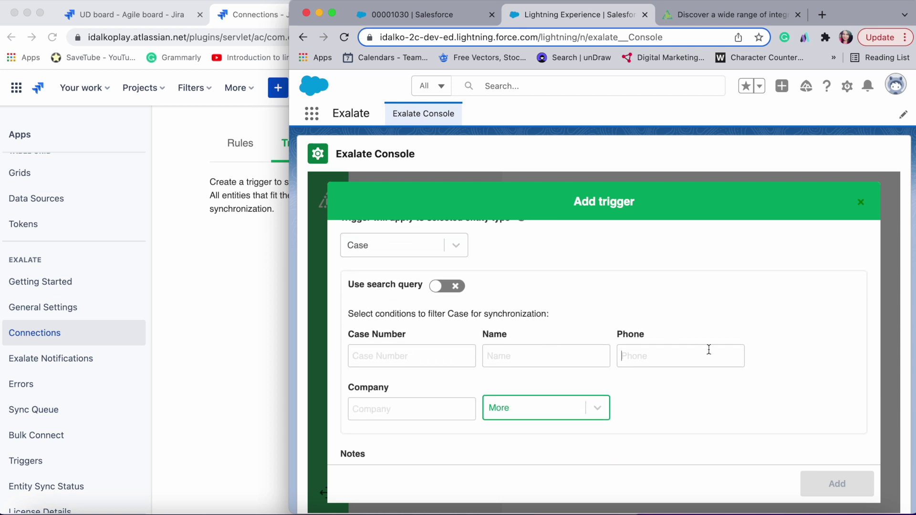
left_click(426, 402)
type("i")
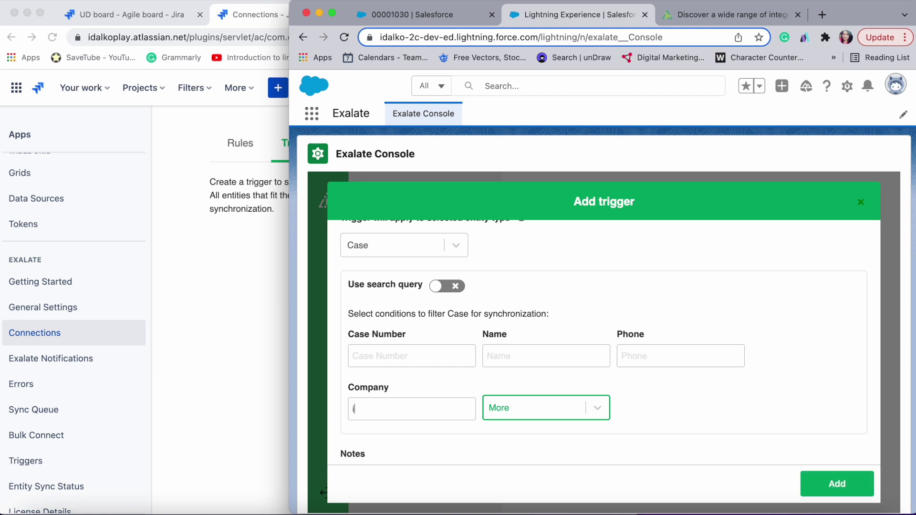
type("Dalko")
Step: Examine the additional filter fields and the search query option available for the Case trigger
left_click(596, 409)
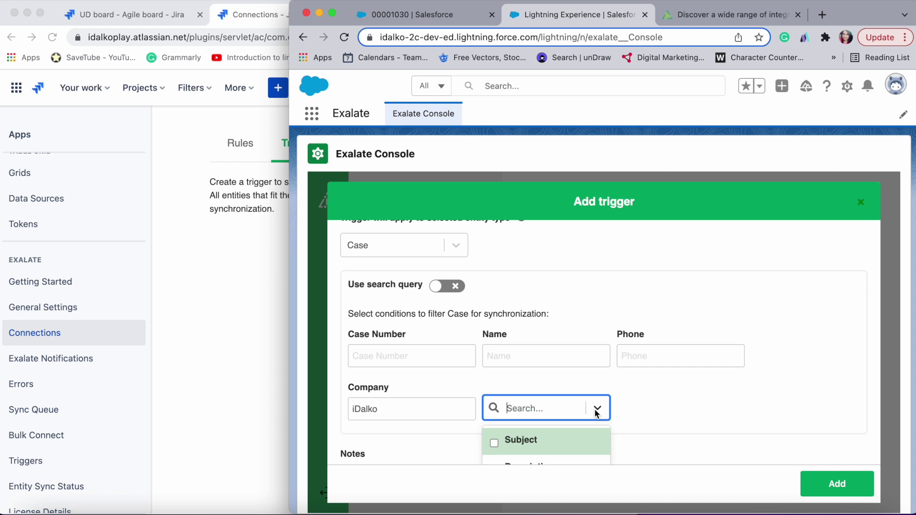
scroll(594, 409, "down", 3)
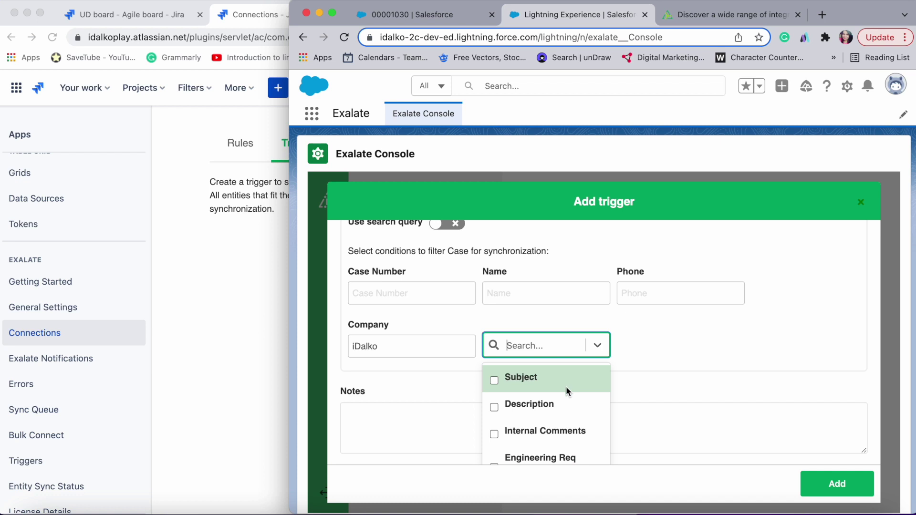
left_click(662, 338)
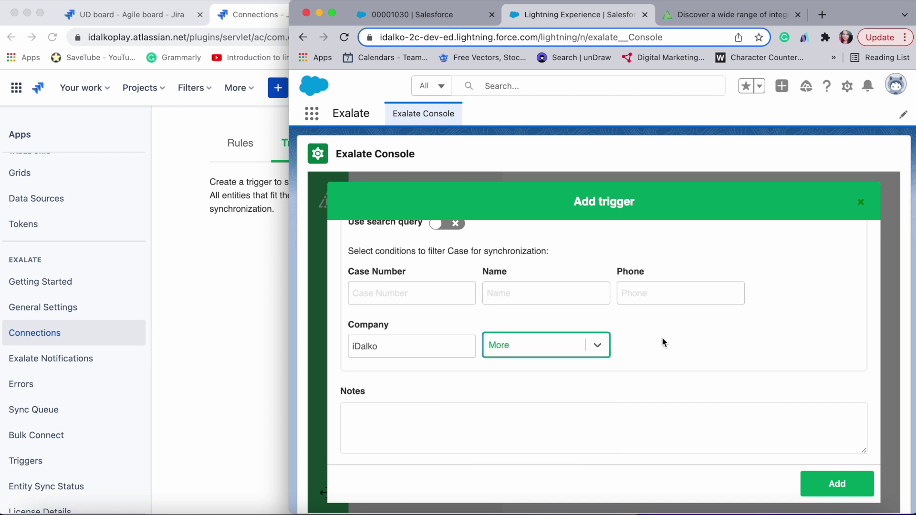
scroll(662, 337, "up", 2)
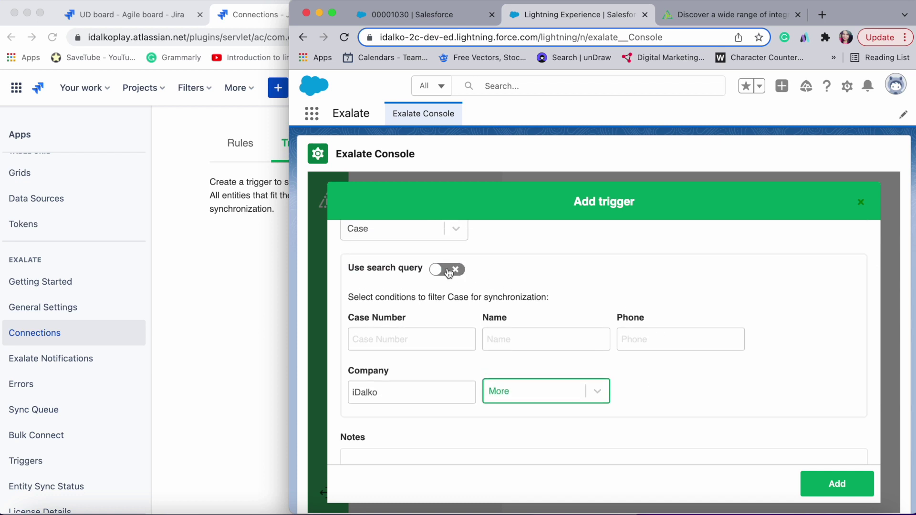
left_click(448, 271)
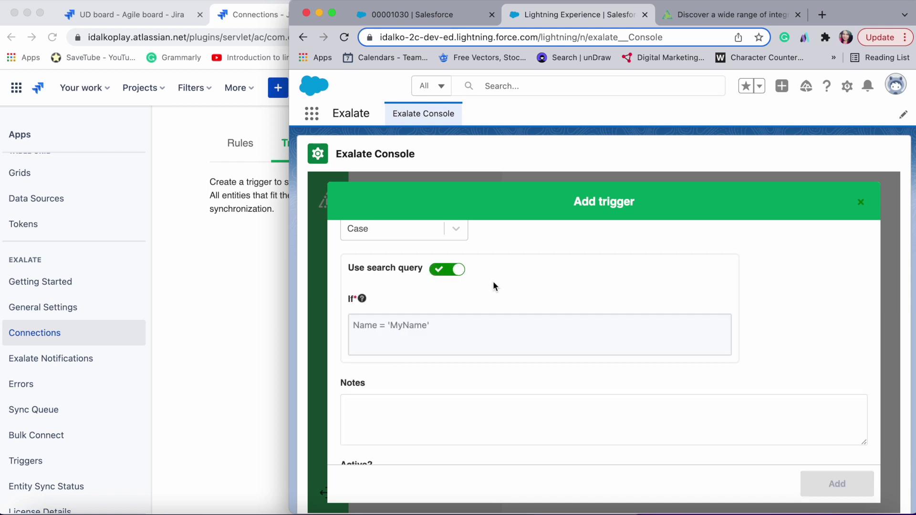
left_click(410, 336)
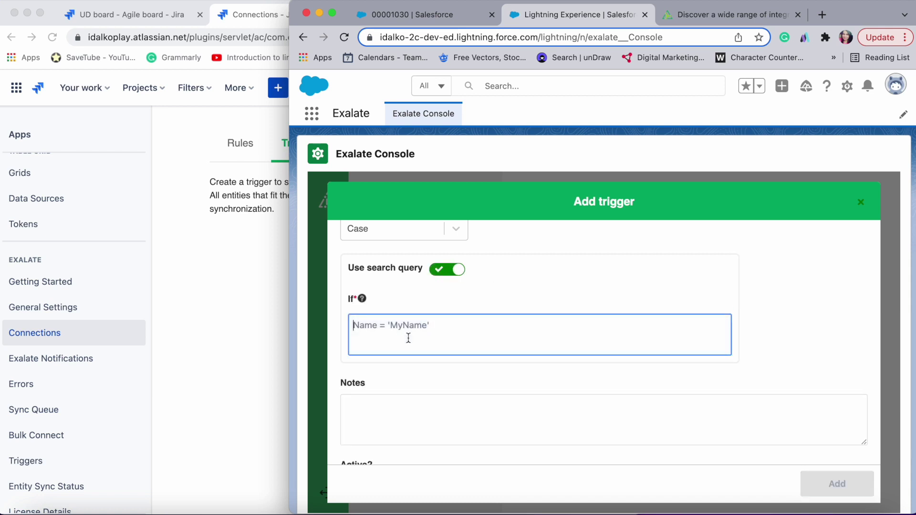
left_click(459, 280)
Step: Activate the Case trigger, add it to the connection, and publish Salesforce_to_Jira
scroll(469, 308, "down", 2)
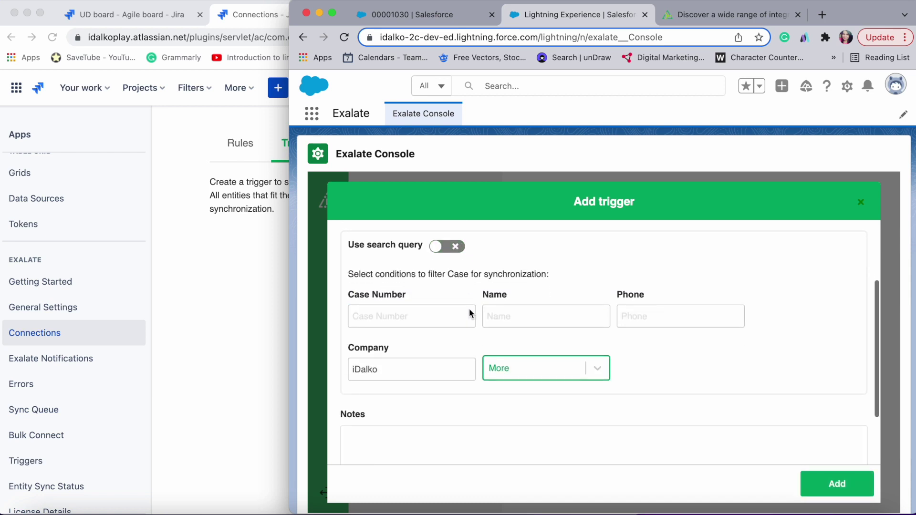
scroll(422, 370, "down", 2)
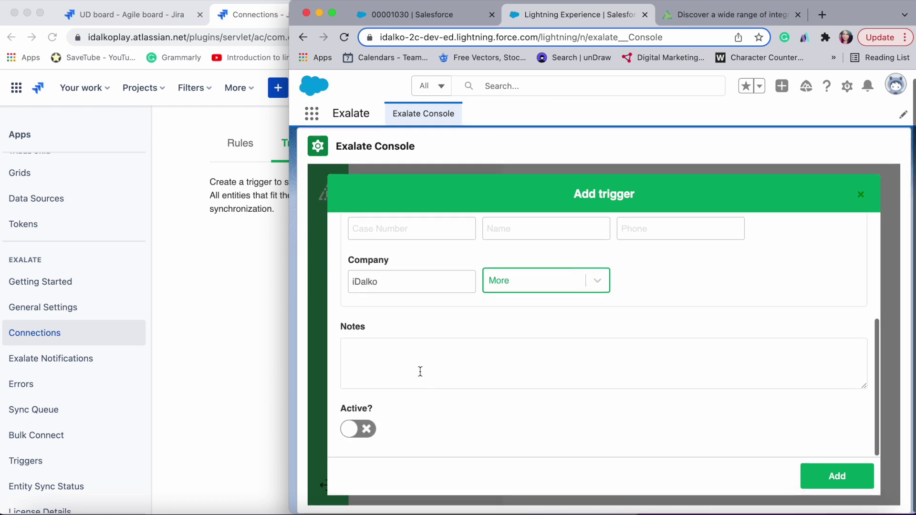
left_click(360, 428)
left_click(830, 477)
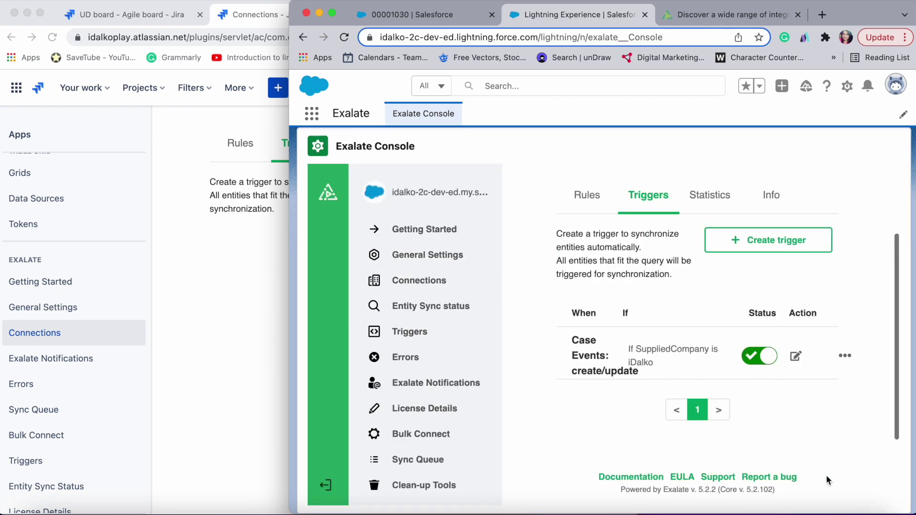
left_click(820, 245)
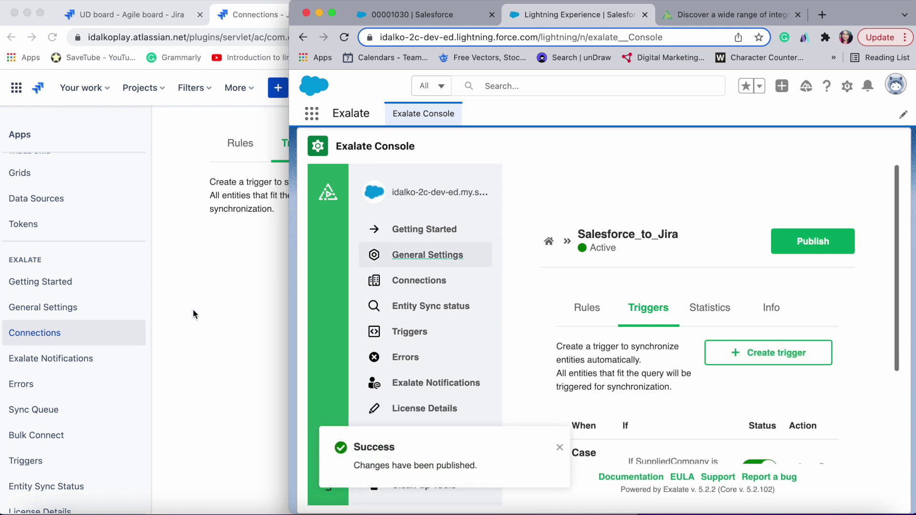
Step: Switch to Jira and start a new trigger for the issue entity type with the search query issuetype='Bug'
left_click(224, 302)
scroll(287, 294, "up", 1)
left_click(524, 220)
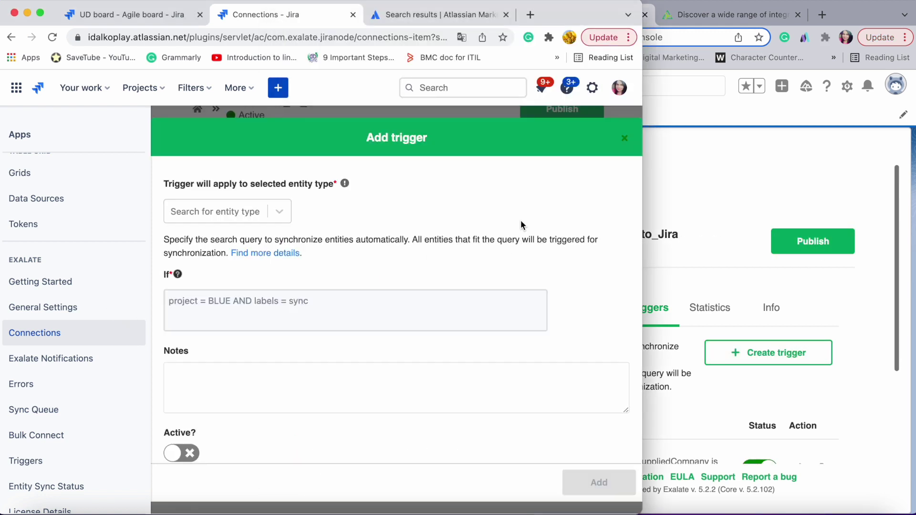
left_click(283, 211)
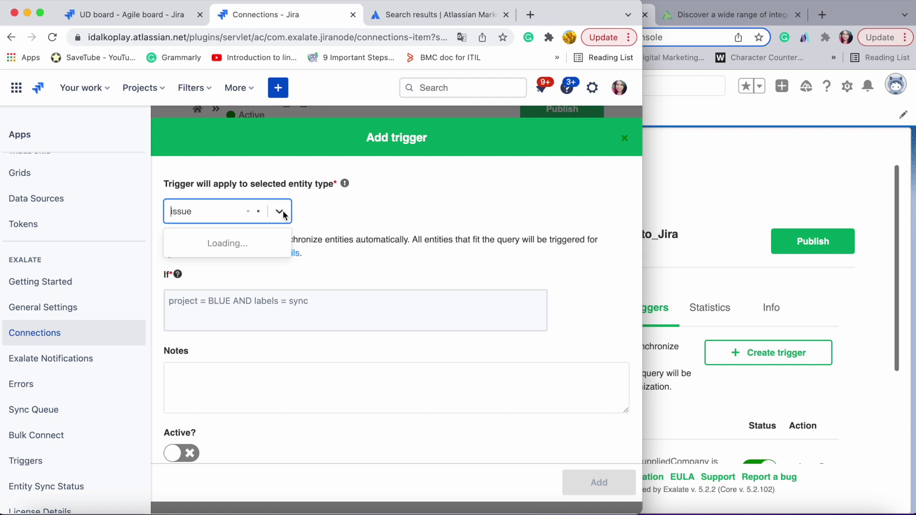
left_click(232, 317)
type("iss")
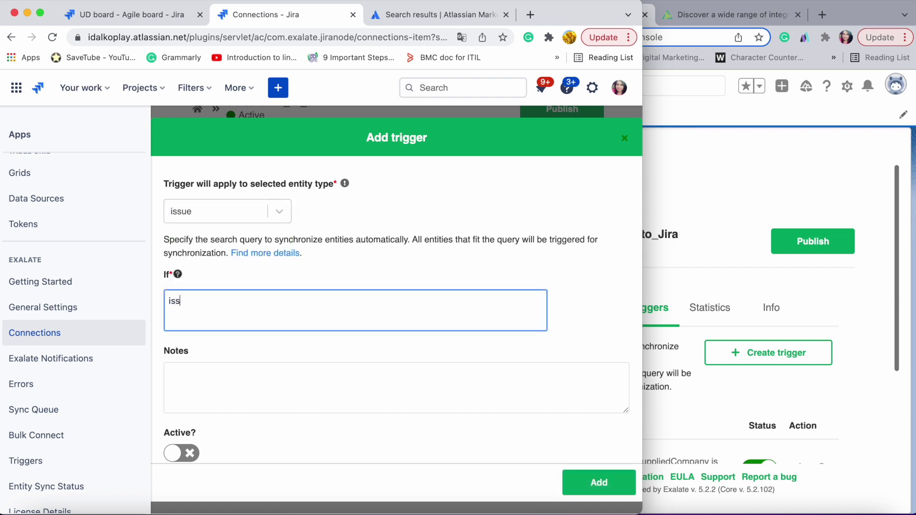
type("uetype='Bug'")
Step: Activate the issue trigger, add it to the connection, and publish Salesforce_to_Jira in Jira
left_click(186, 454)
left_click(617, 484)
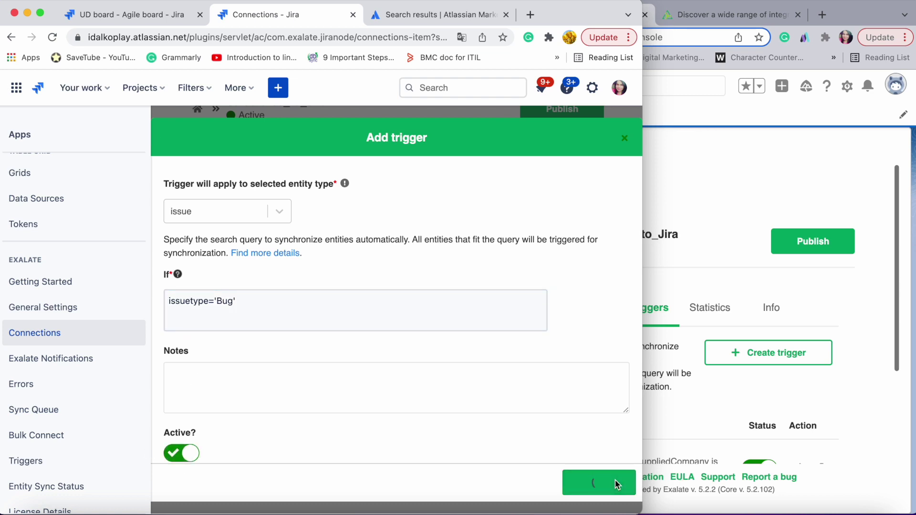
scroll(539, 191, "up", 2)
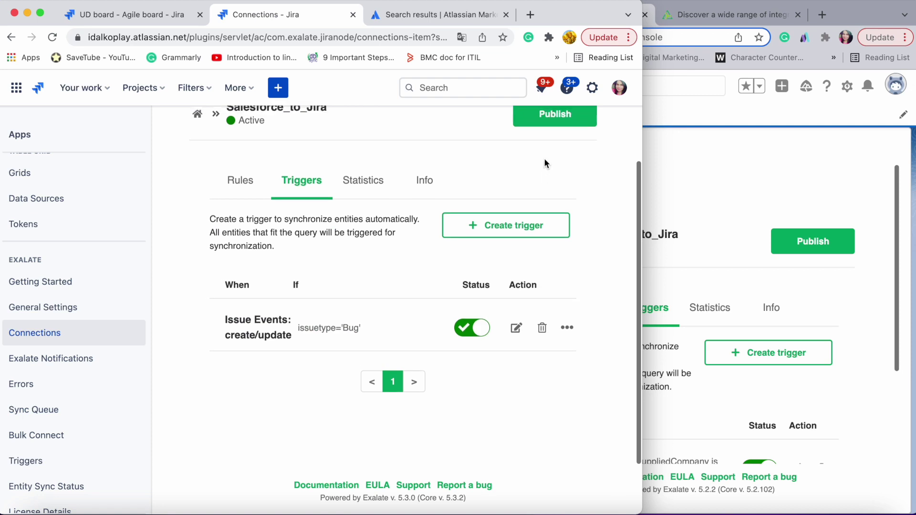
left_click(567, 161)
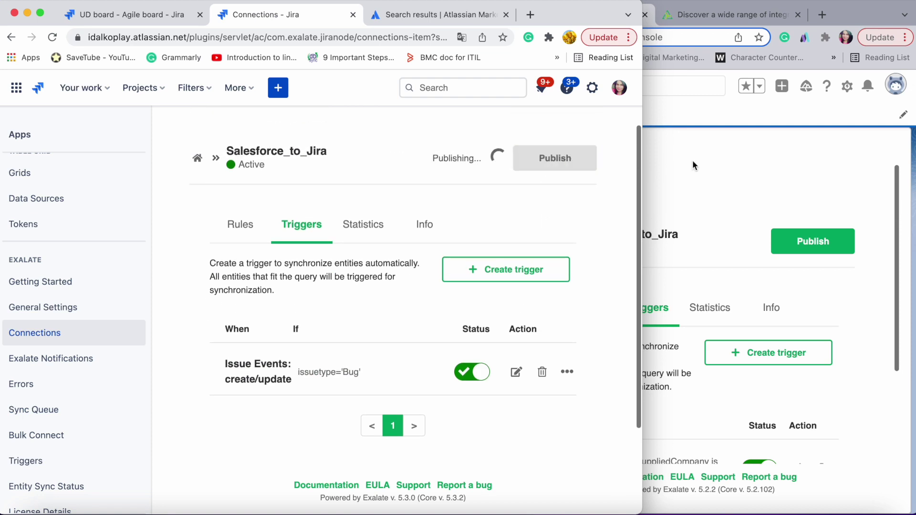
Step: Switch back to Salesforce and review the filter condition of the Case trigger
left_click(692, 163)
scroll(676, 239, "down", 3)
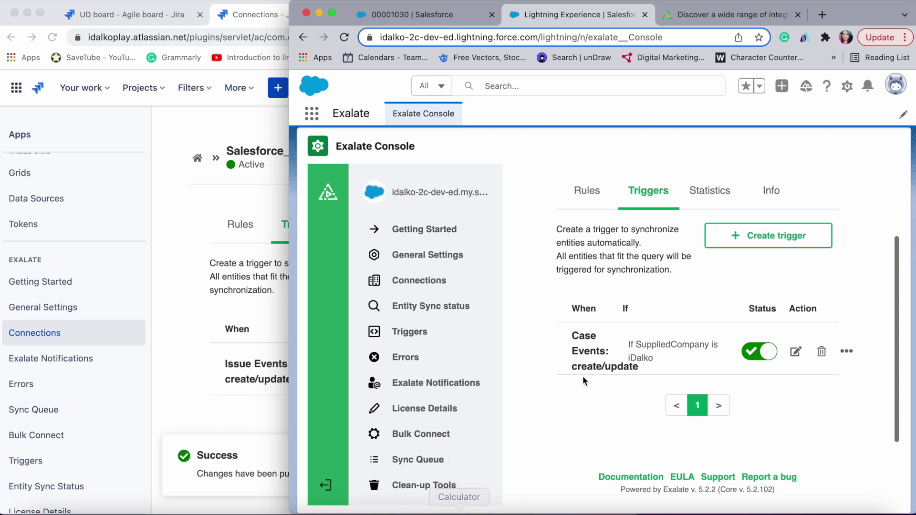
left_click_drag(643, 346, 653, 363)
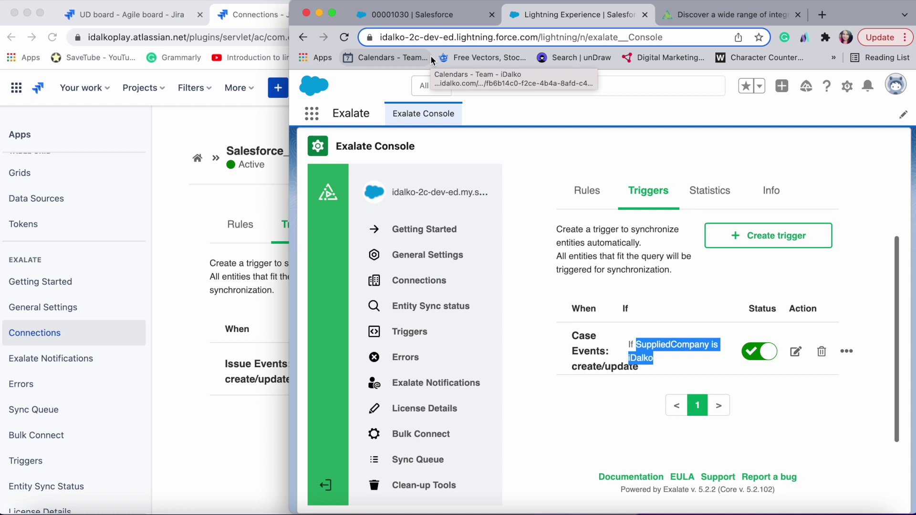
Step: Start a new Salesforce case with Phone as its Case Origin and iDalko as its Web Company
left_click(414, 17)
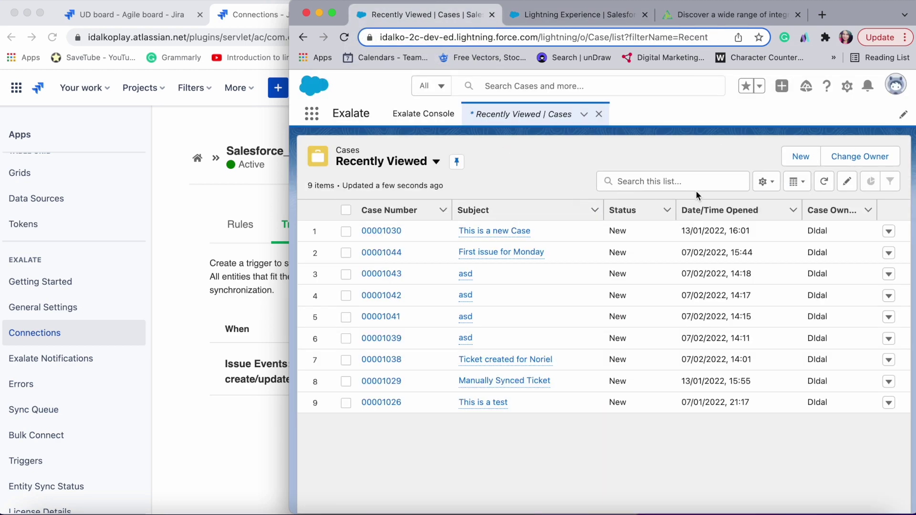
left_click(801, 156)
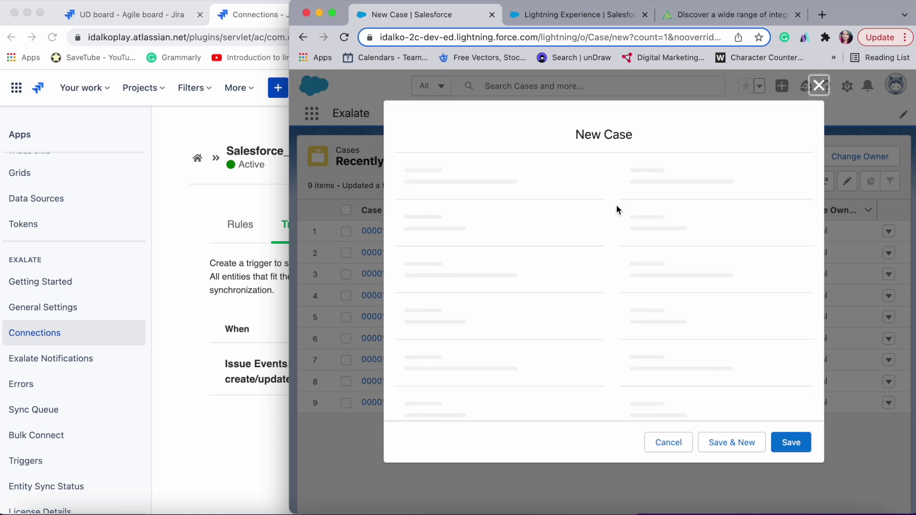
scroll(700, 243, "down", 1)
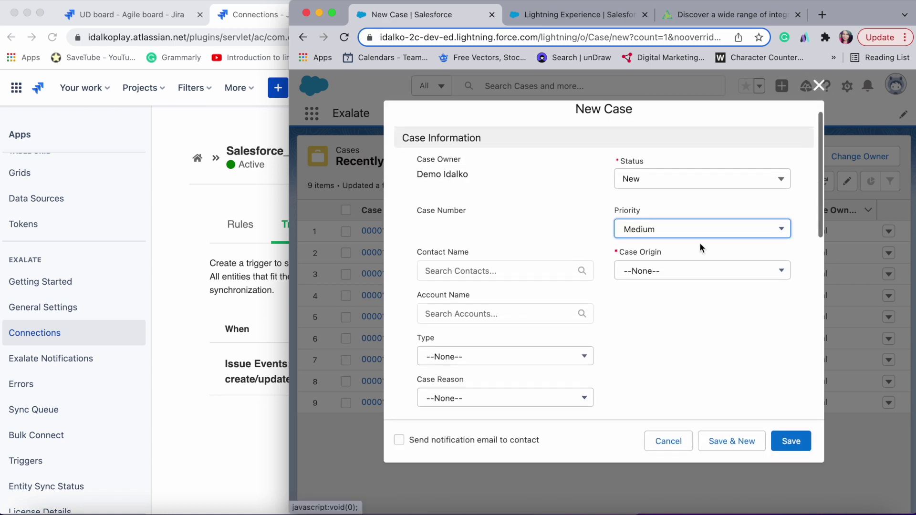
left_click(725, 273)
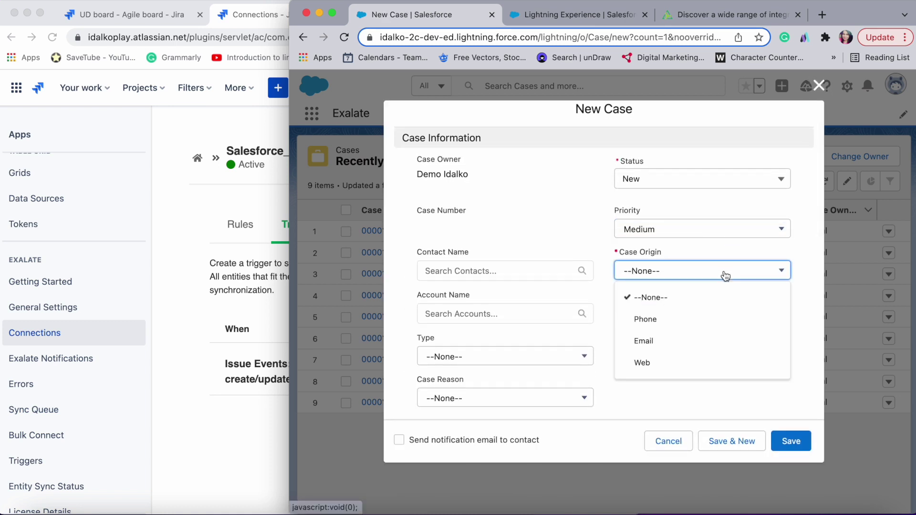
left_click(709, 316)
scroll(709, 314, "down", 5)
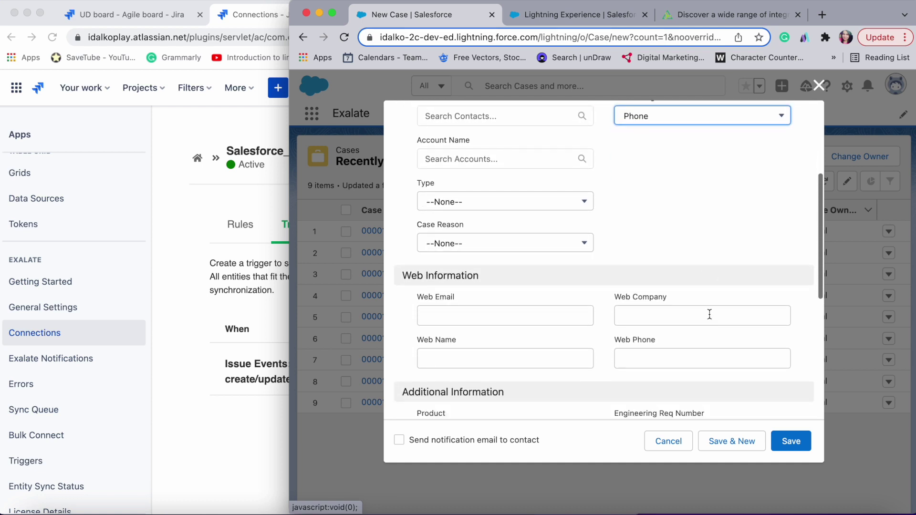
left_click(674, 309)
type("iDalko")
Step: Enter the subject "This is an issue going over to Jira", description "This is a desc" and internal comments "Internal comments", and save the case
left_click(477, 367)
type("This is a desc")
scroll(532, 377, "down", 2)
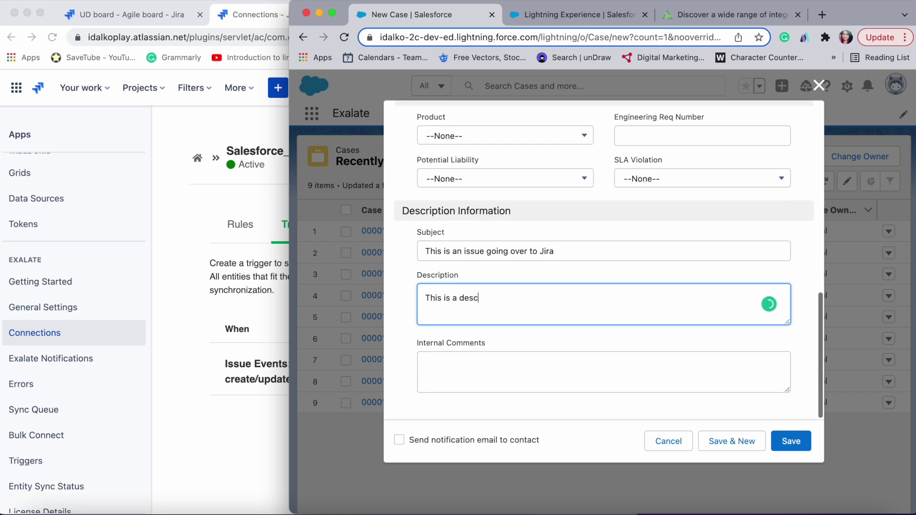
left_click(532, 377)
type("Internal comments")
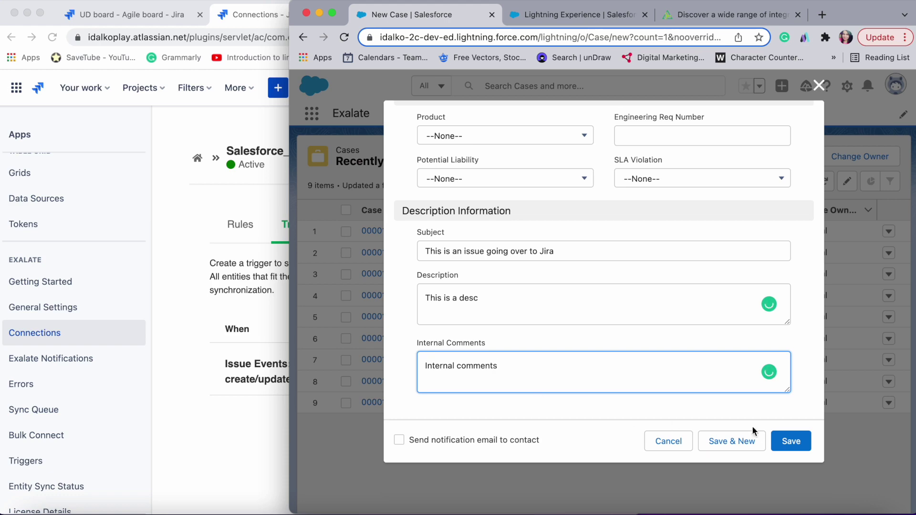
left_click(792, 439)
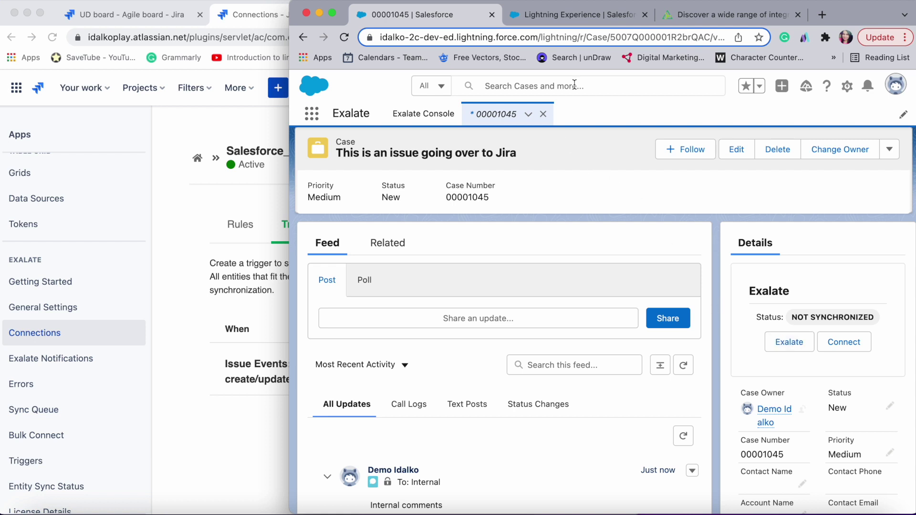
Step: Copy the new case's record ID from its web address and open Entity Sync status in the Exalate Console
double_click(666, 37)
key("super+c")
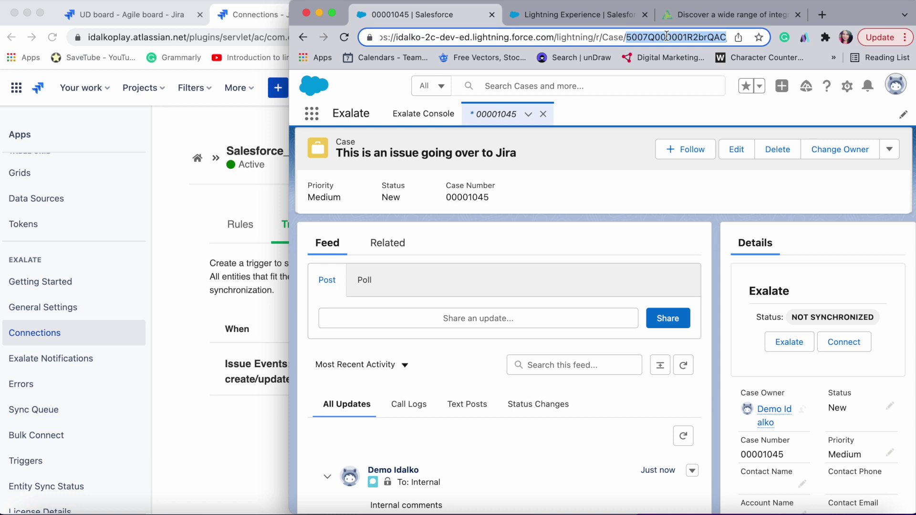
left_click(595, 17)
left_click(420, 305)
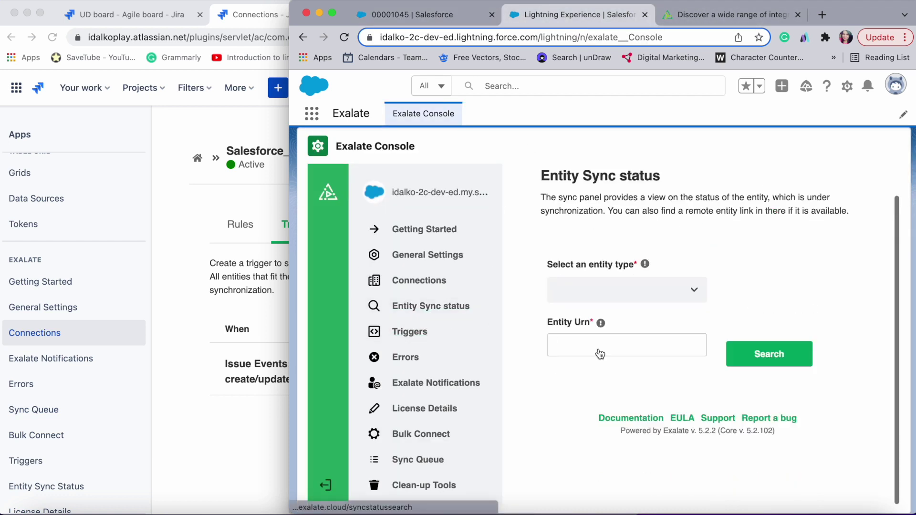
Step: Look up the sync status of the Case entity with the copied record ID and refresh the status
left_click(690, 299)
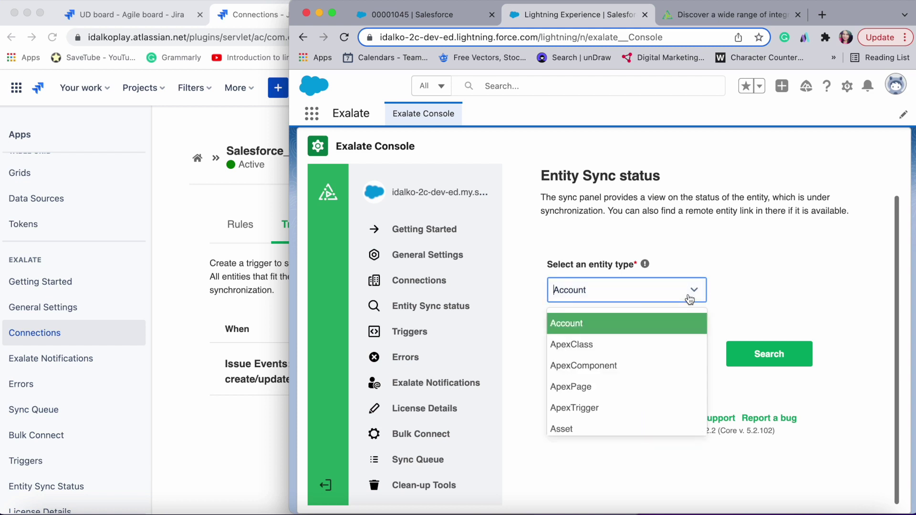
type("case")
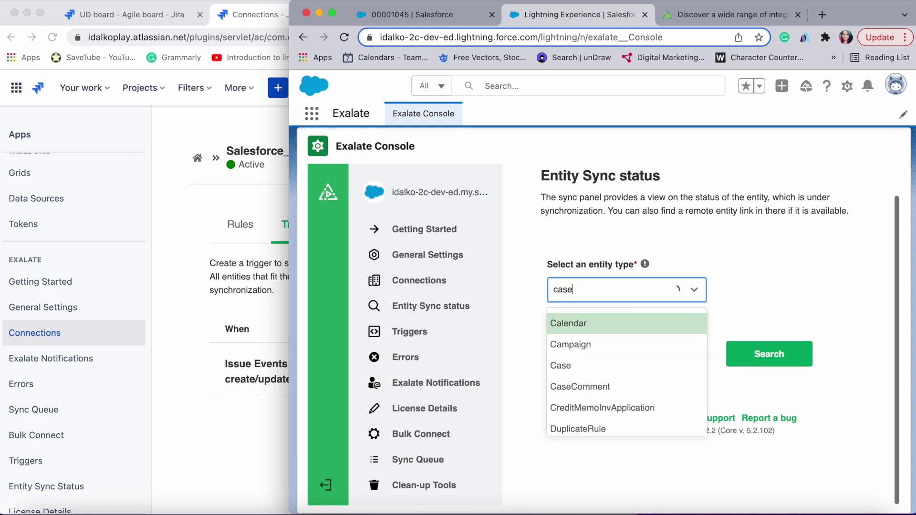
left_click(629, 322)
left_click(626, 346)
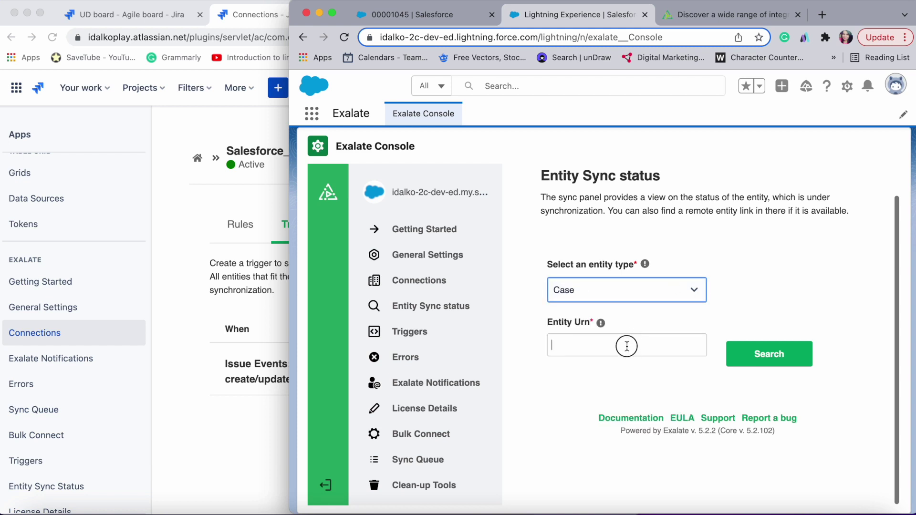
key("super+v")
left_click(761, 360)
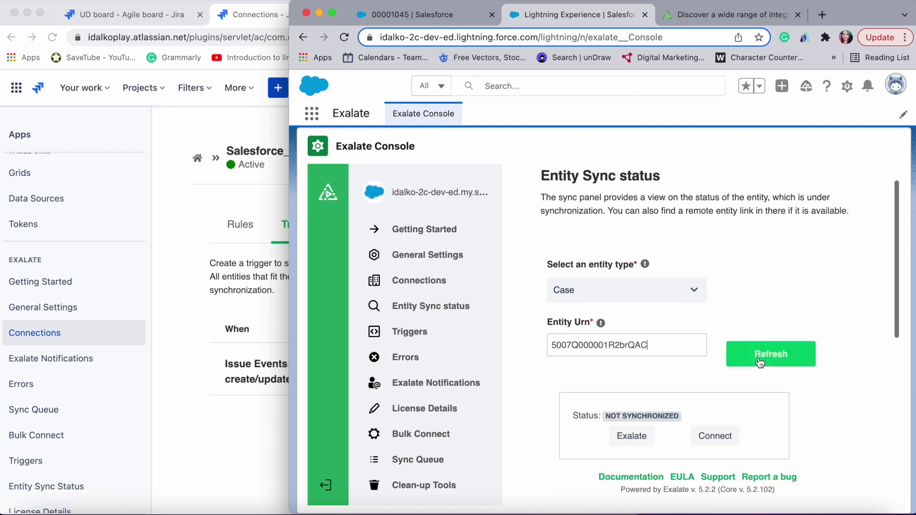
left_click(759, 354)
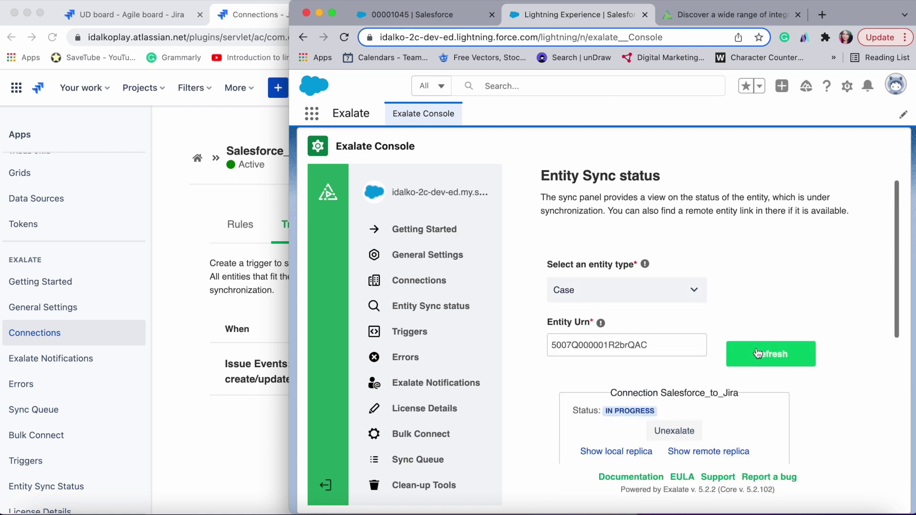
scroll(667, 401, "down", 1)
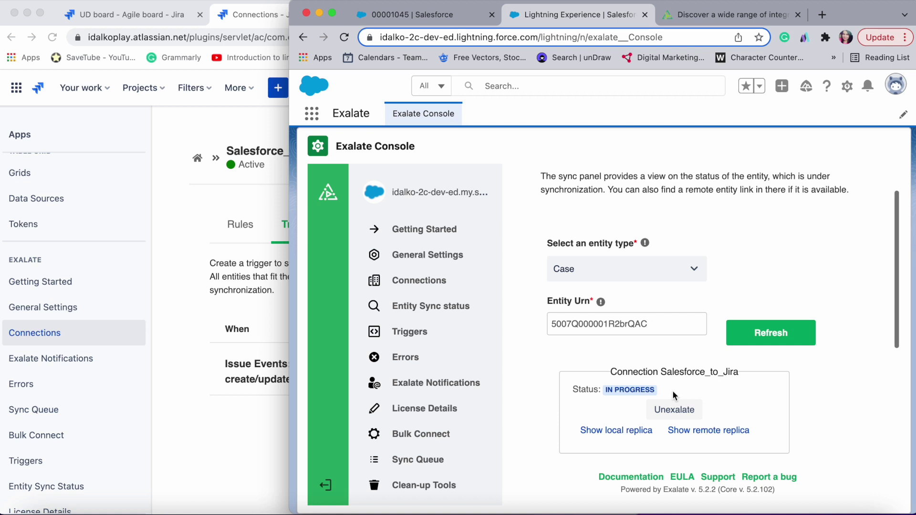
Step: Reload the new case in Salesforce and open its synchronized issue UD-237 from the UD board in Jira
left_click(440, 15)
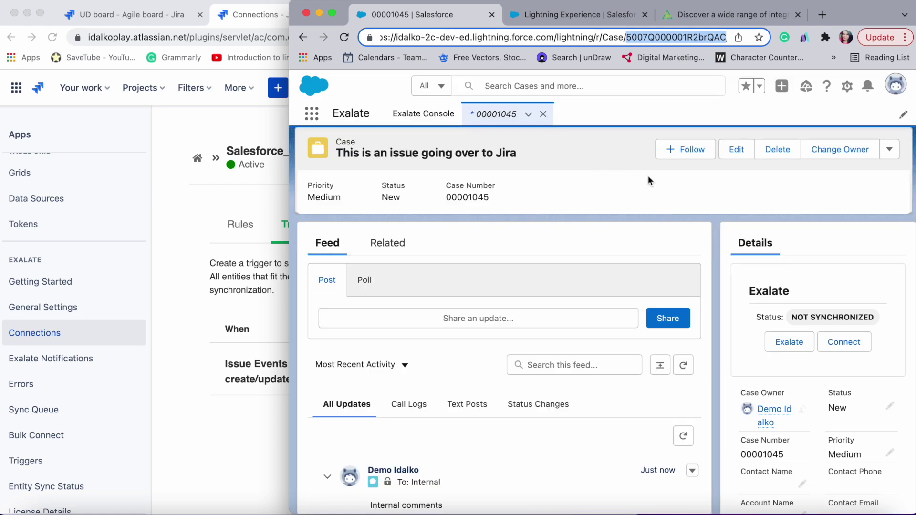
left_click(343, 40)
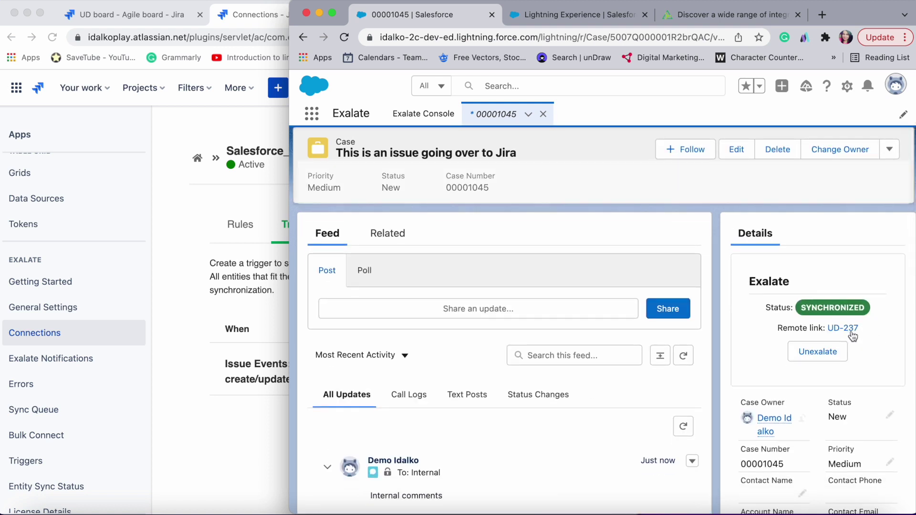
left_click(267, 138)
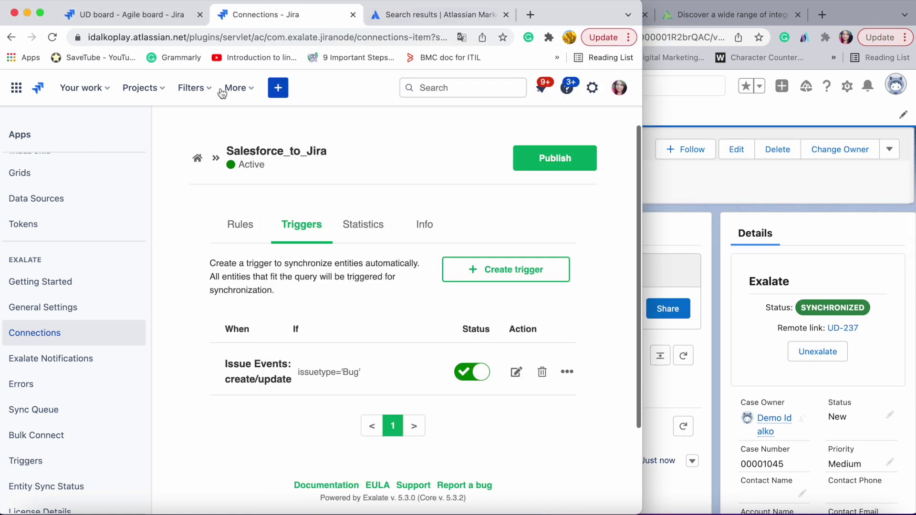
left_click(164, 14)
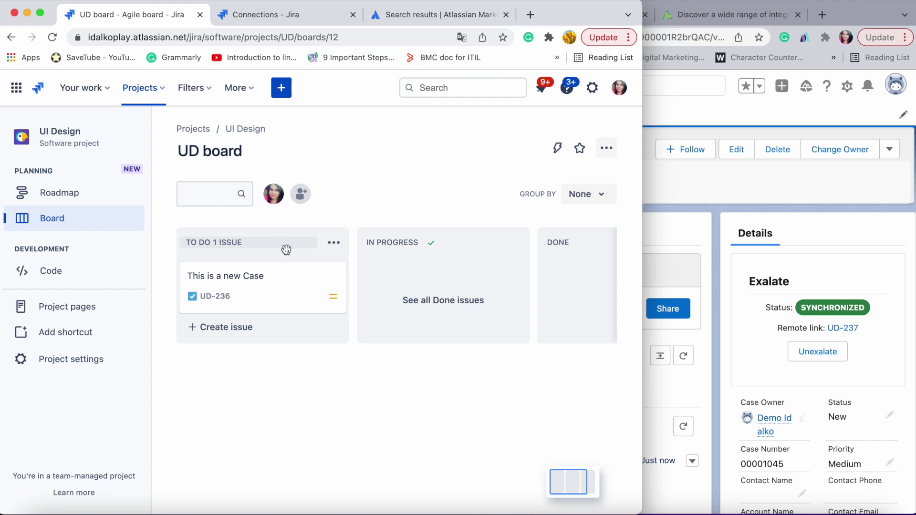
left_click(267, 279)
Step: Compare the summary, description and comment of UD-237 in Jira with the Salesforce case
left_click(722, 191)
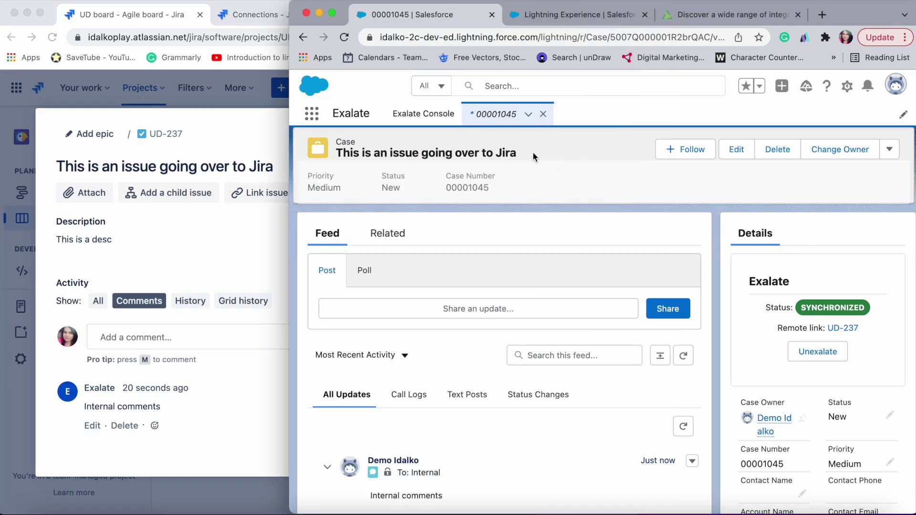
left_click(221, 167)
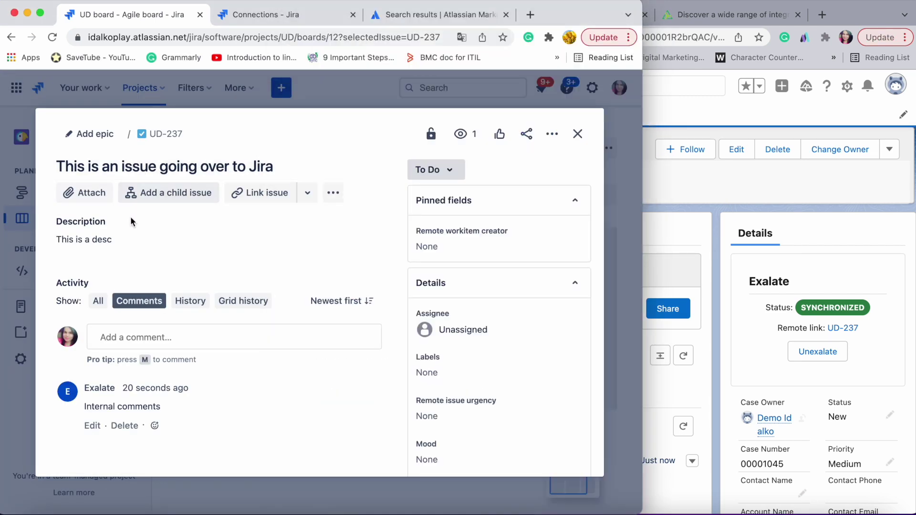
double_click(105, 239)
left_click(195, 406)
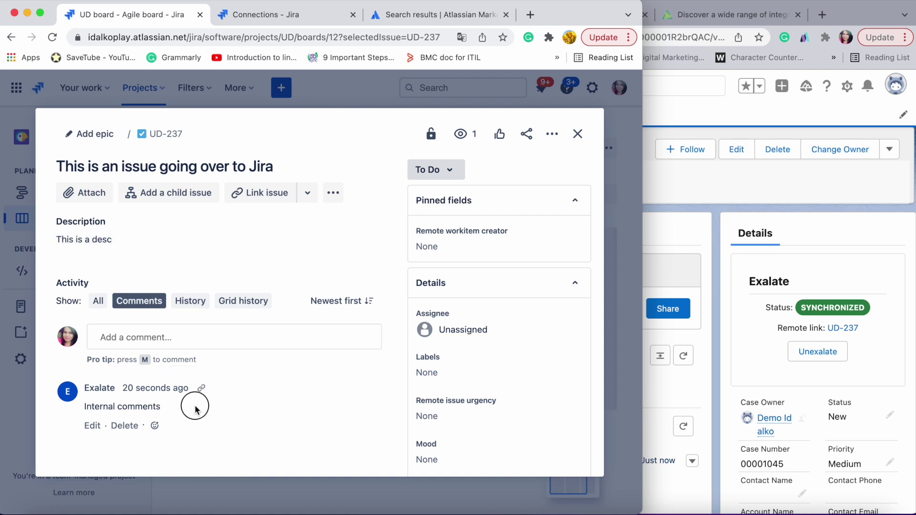
double_click(195, 407)
Step: Change the UD-237 summary to "This is an issue going over to Jira1" and add the comment "commenting from Jira"
left_click(173, 347)
type("commenting from Jira")
left_click(105, 438)
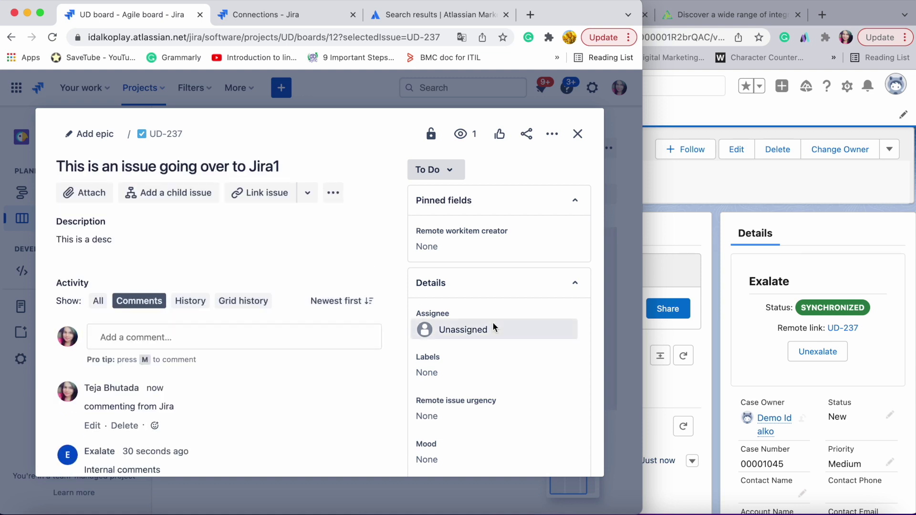
Step: Check the Exalate sync details of UD-237 in Jira and reload the corresponding case in Salesforce
scroll(494, 327, "down", 4)
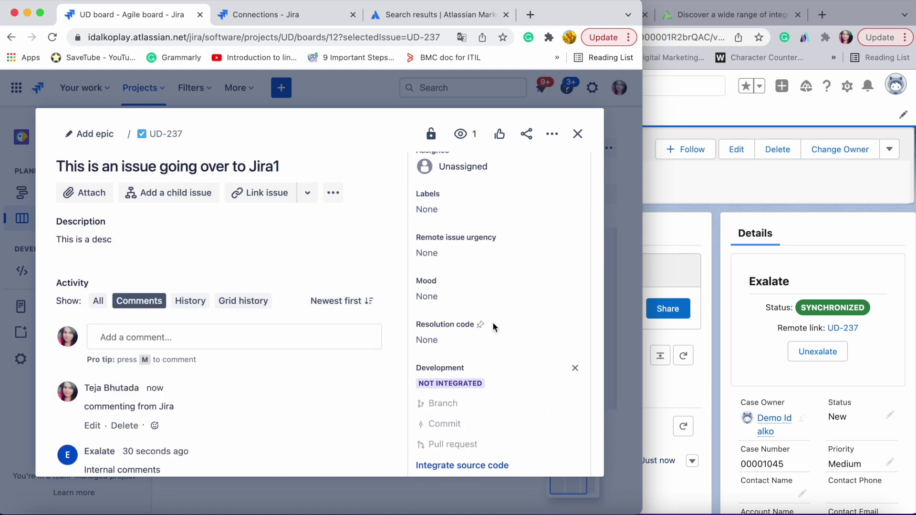
scroll(494, 327, "down", 5)
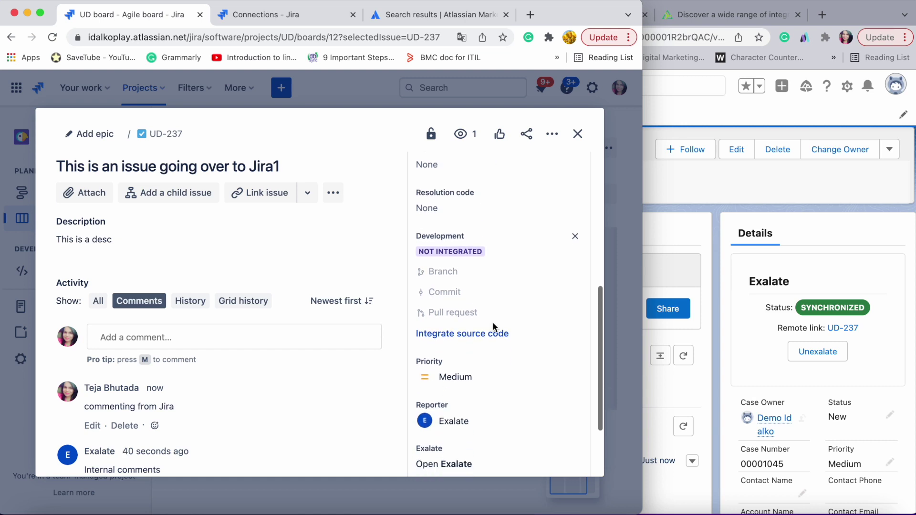
left_click(490, 415)
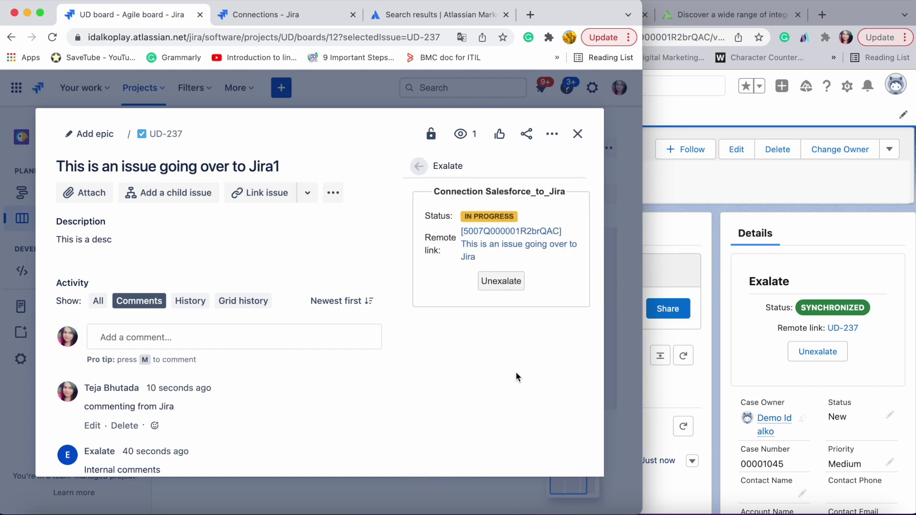
left_click(537, 233)
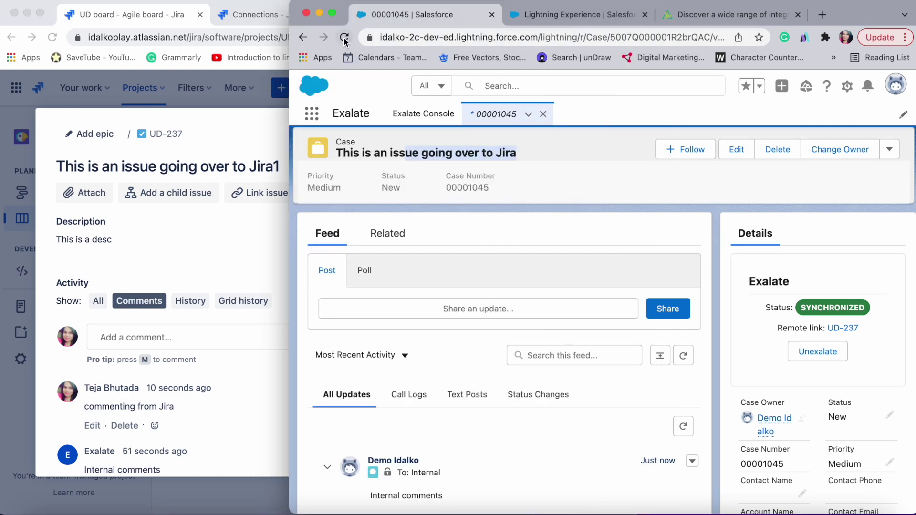
left_click(344, 42)
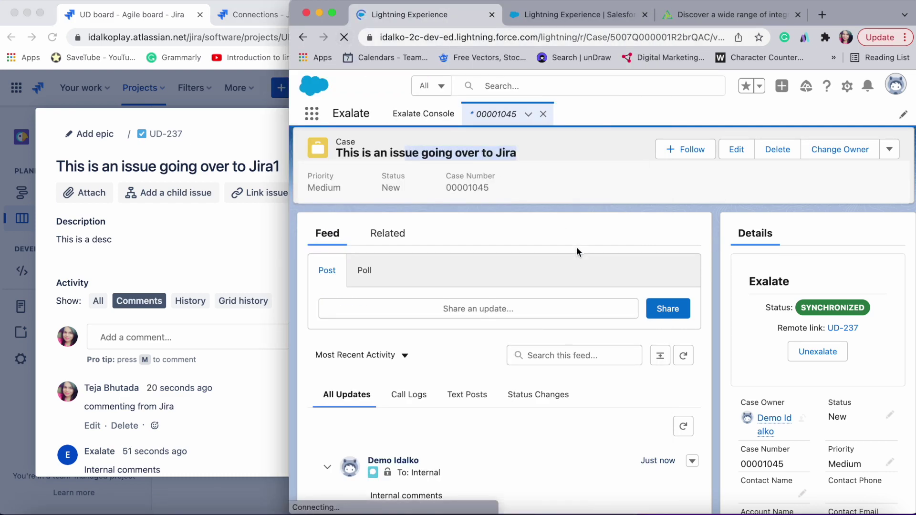